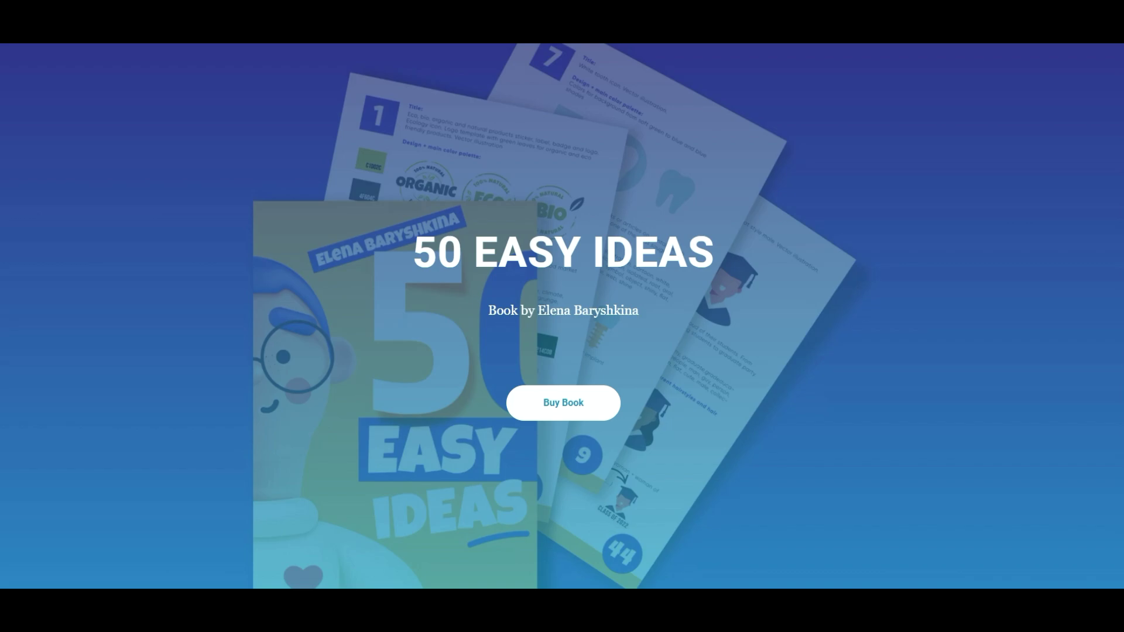
Scroll through the 50 EASY IDEAS book website's sections and video panel
{"action": "scroll", "coordinate": [562, 316], "scroll_direction": "down", "scroll_amount": 5}
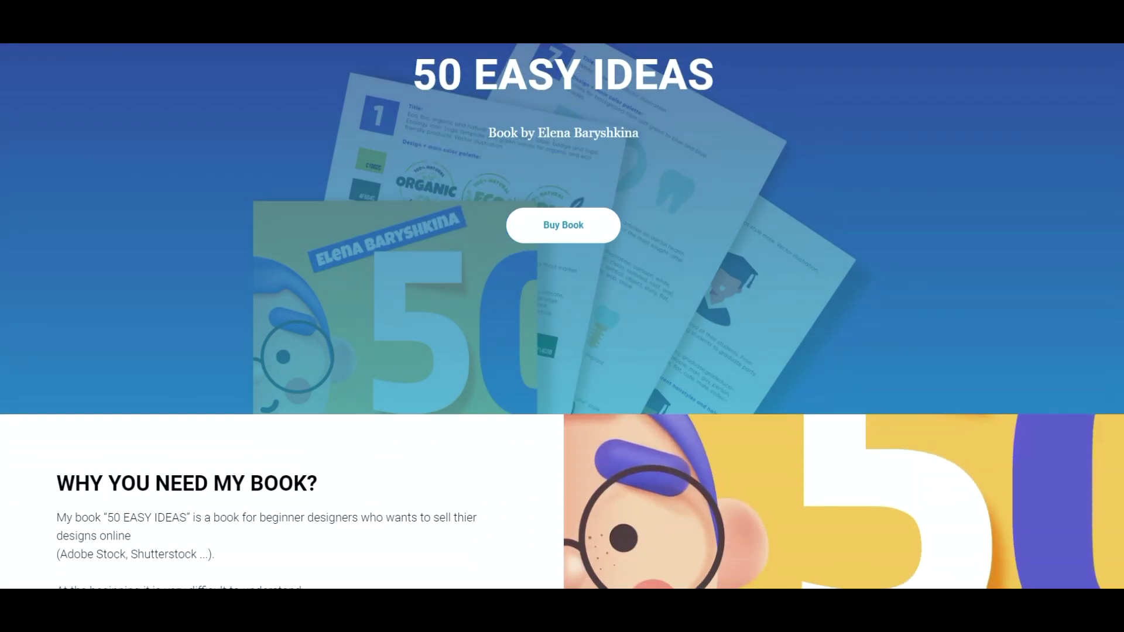
{"action": "scroll", "coordinate": [562, 316], "scroll_direction": "down", "scroll_amount": 1}
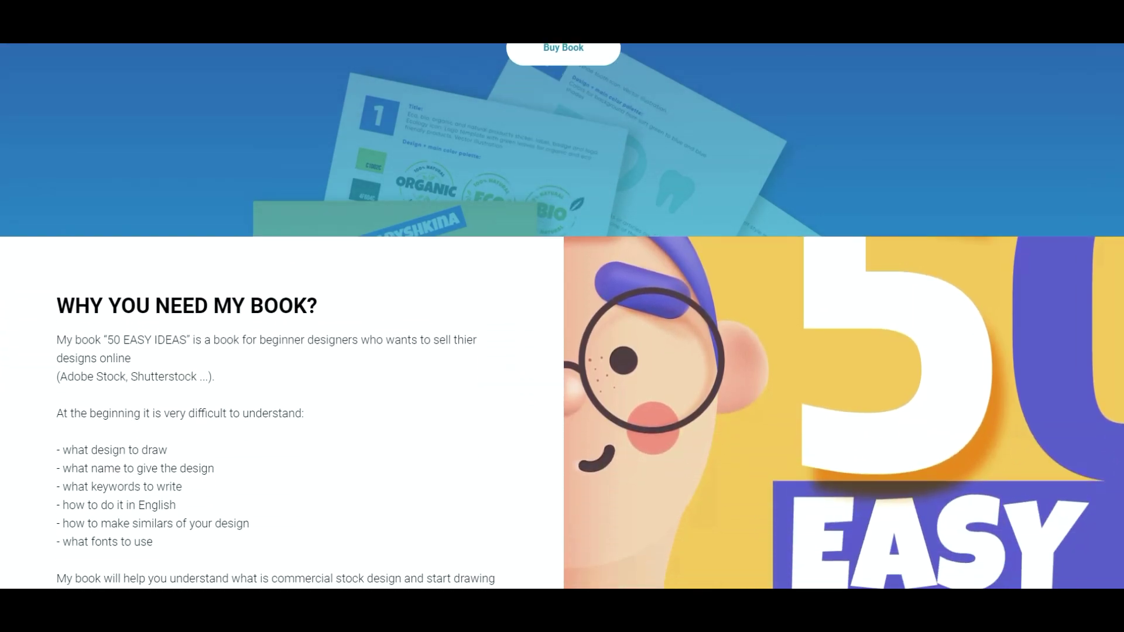
{"action": "scroll", "coordinate": [562, 316], "scroll_direction": "down", "scroll_amount": 2}
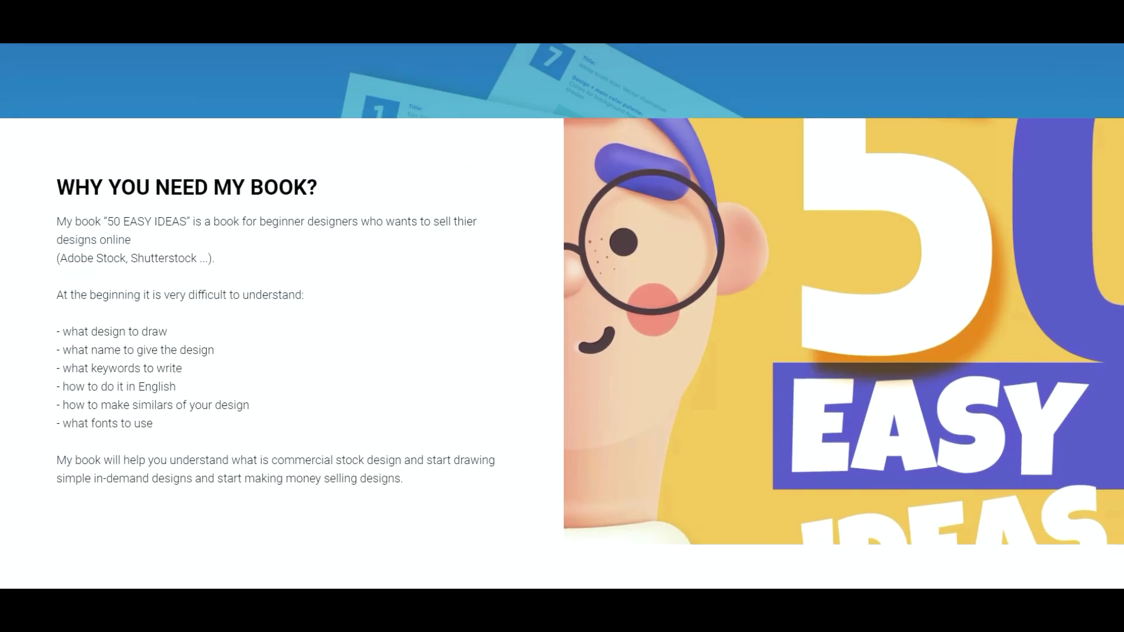
{"action": "scroll", "coordinate": [562, 316], "scroll_direction": "down", "scroll_amount": 4}
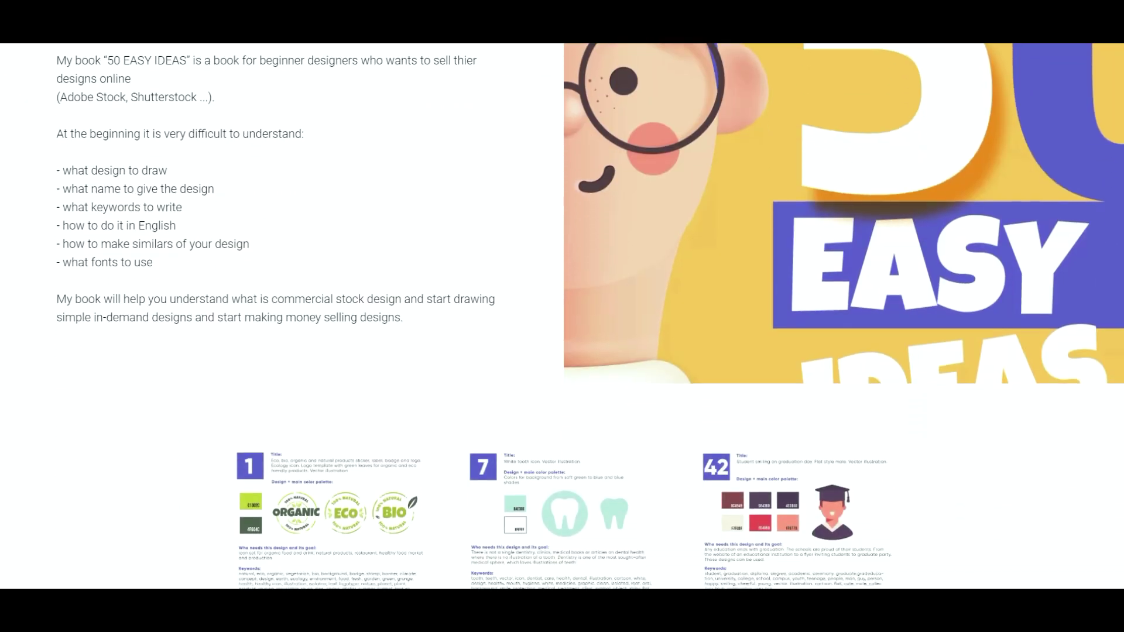
{"action": "scroll", "coordinate": [562, 316], "scroll_direction": "down", "scroll_amount": 1}
{"action": "scroll", "coordinate": [562, 316], "scroll_direction": "down", "scroll_amount": 2}
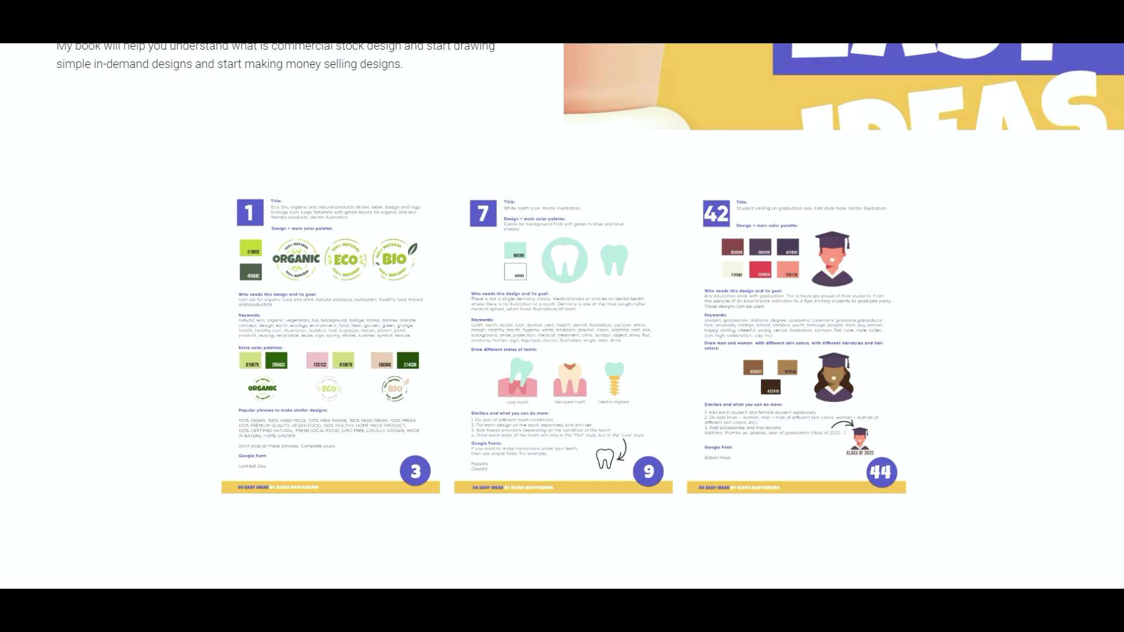
{"action": "scroll", "coordinate": [562, 316], "scroll_direction": "down", "scroll_amount": 4}
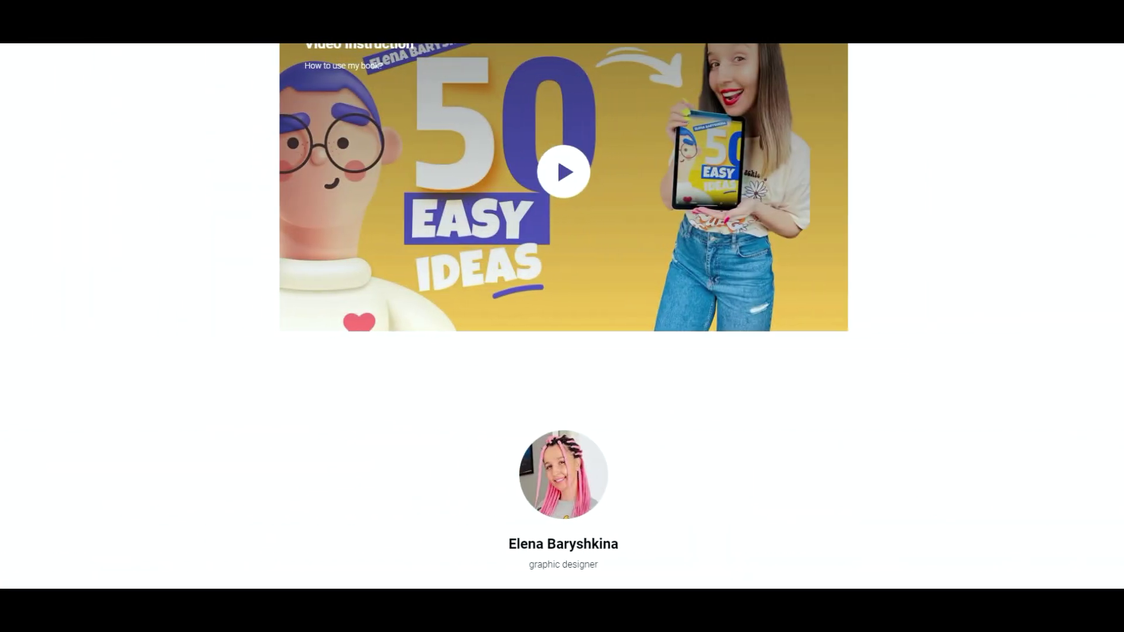
{"action": "scroll", "coordinate": [562, 316], "scroll_direction": "up", "scroll_amount": 1}
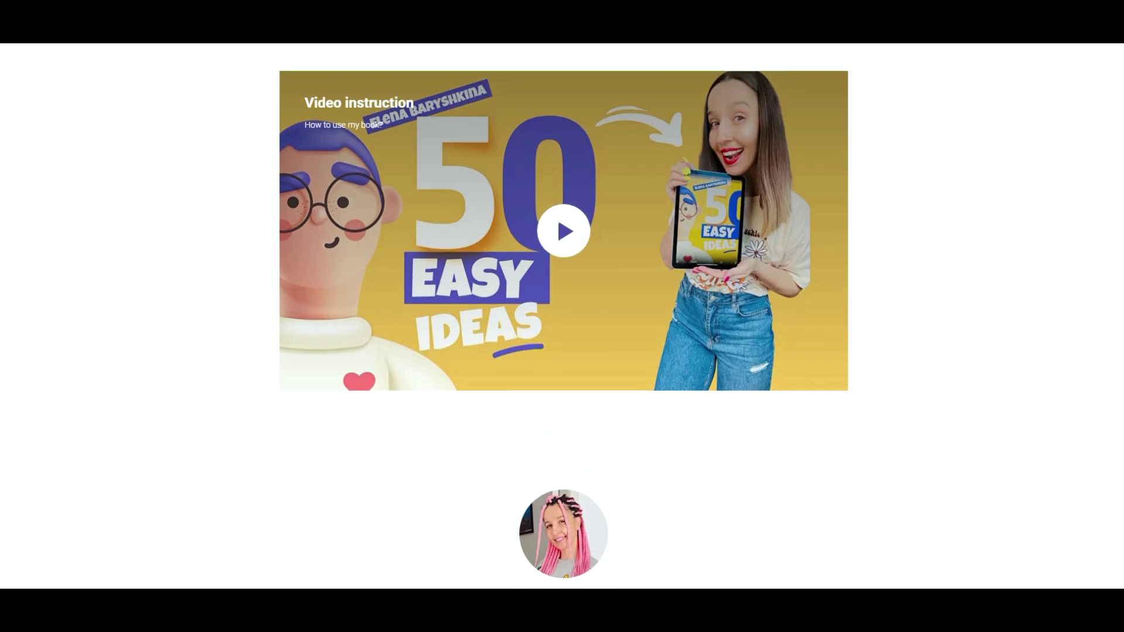
{"action": "scroll", "coordinate": [562, 317], "scroll_direction": "down", "scroll_amount": 6}
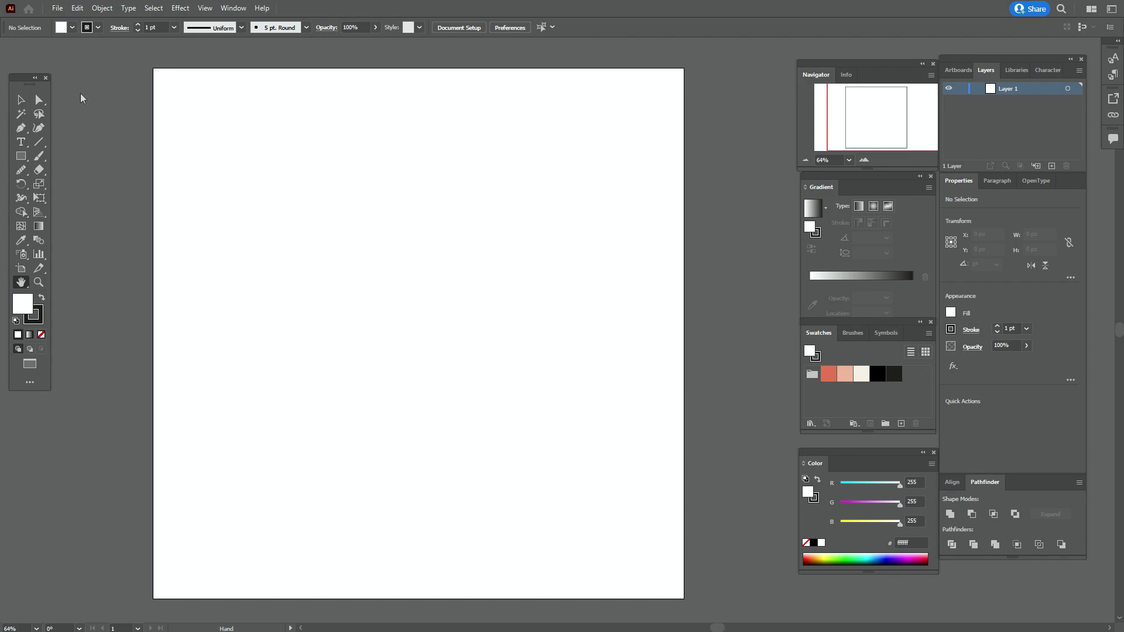
Place the beach photo of the woman with the sun hat onto the artboard
{"action": "left_click", "coordinate": [58, 9]}
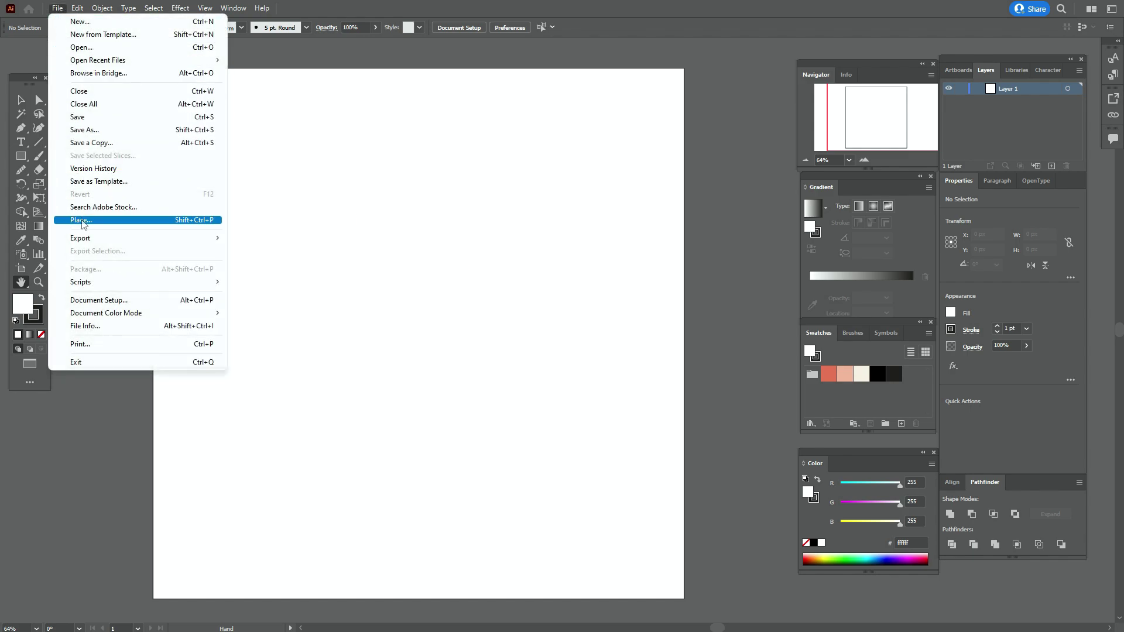
{"action": "left_click", "coordinate": [85, 223]}
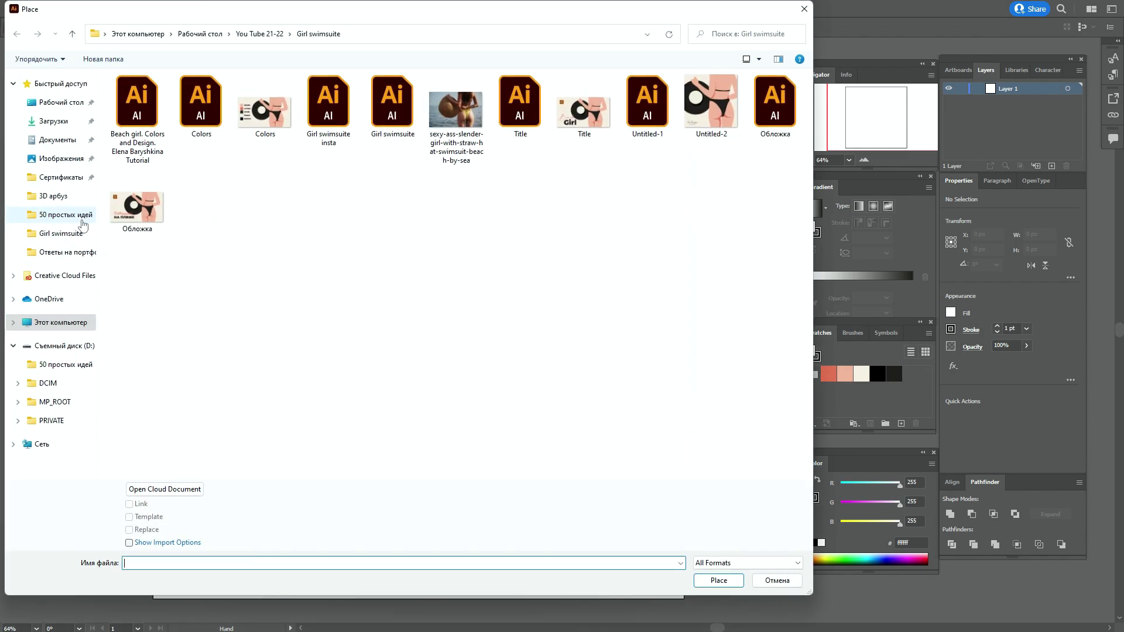
{"action": "left_click", "coordinate": [456, 123]}
{"action": "left_click", "coordinate": [729, 579]}
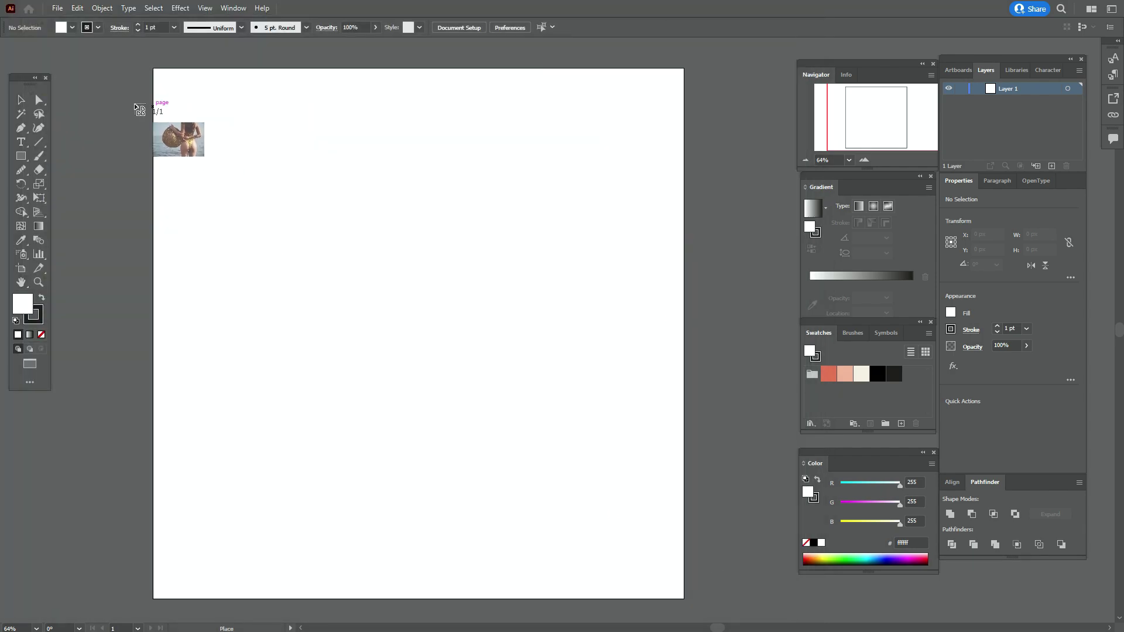
{"action": "left_click_drag", "start_coordinate": [101, 90], "coordinate": [787, 548]}
Shrink the photo proportionally and align its right edge with the artboard's edge
{"action": "key", "text": "h"}
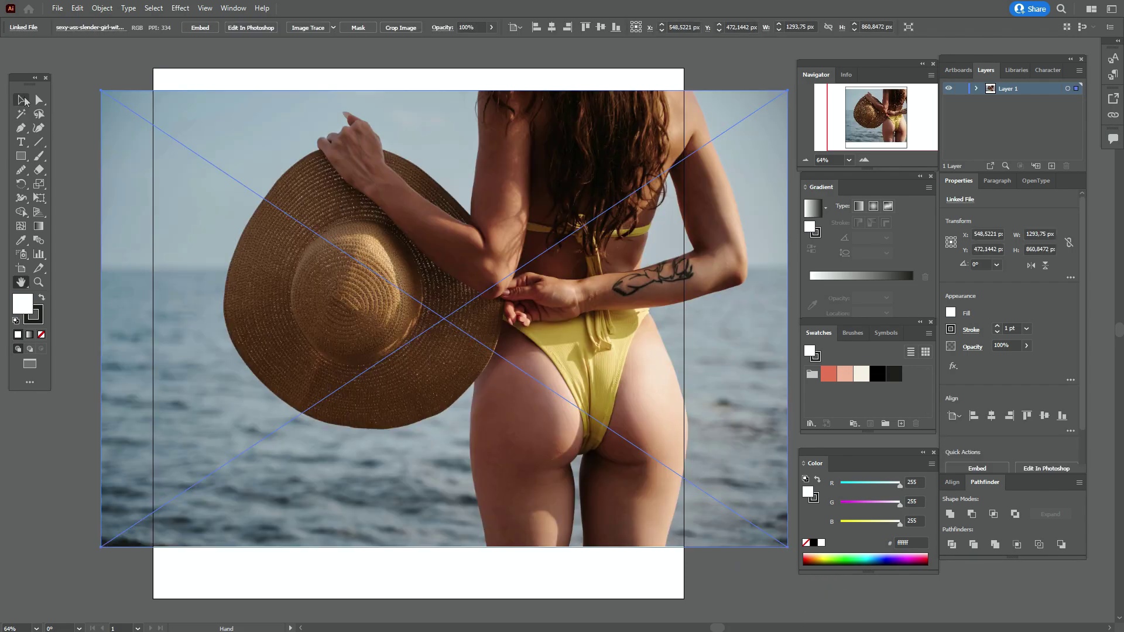
{"action": "left_click", "coordinate": [21, 100]}
{"action": "left_click_drag", "start_coordinate": [641, 343], "coordinate": [593, 345]}
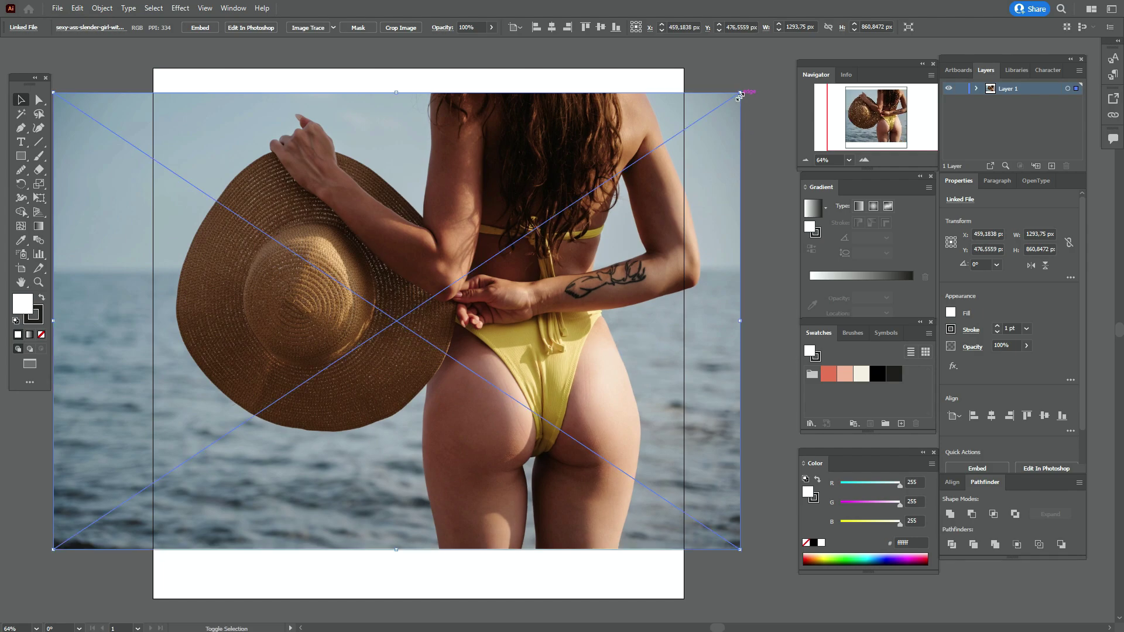
{"action": "left_click_drag", "start_coordinate": [741, 93], "coordinate": [641, 175]}
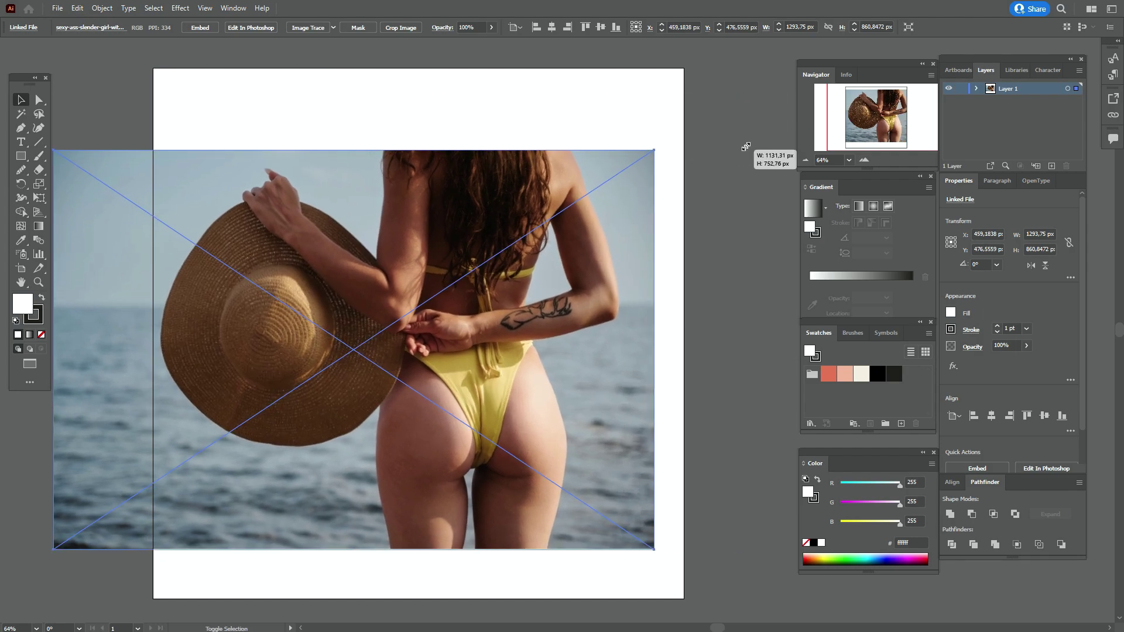
{"action": "left_click_drag", "start_coordinate": [531, 310], "coordinate": [625, 308]}
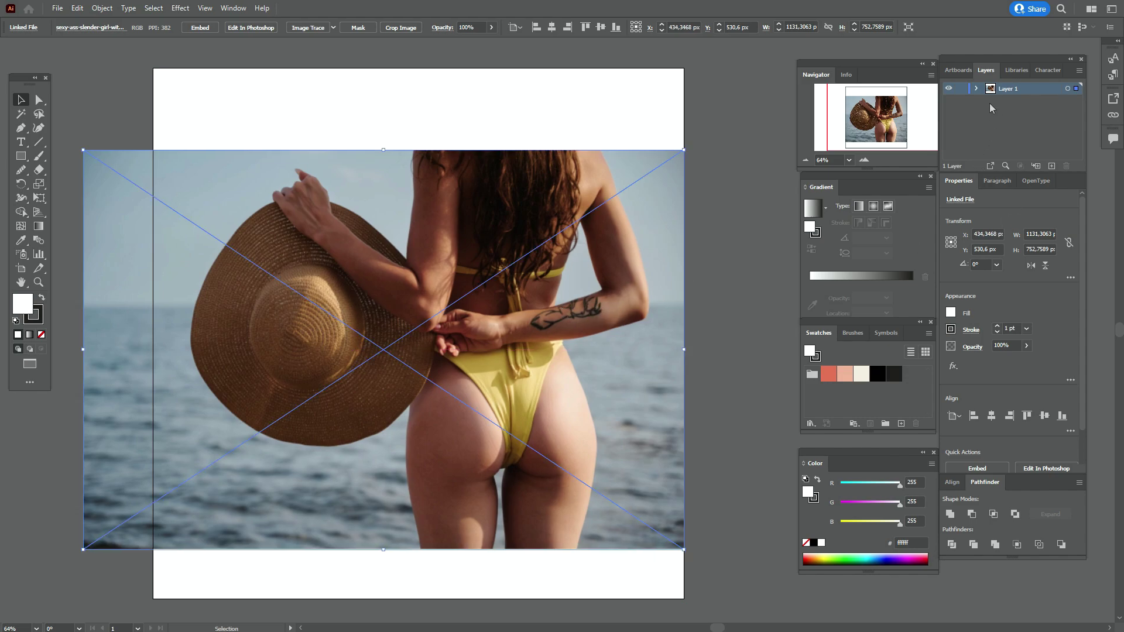
Lock the photo in Layer 1 and zoom in on the hat and upper back
{"action": "left_click", "coordinate": [975, 88]}
{"action": "left_click", "coordinate": [960, 101]}
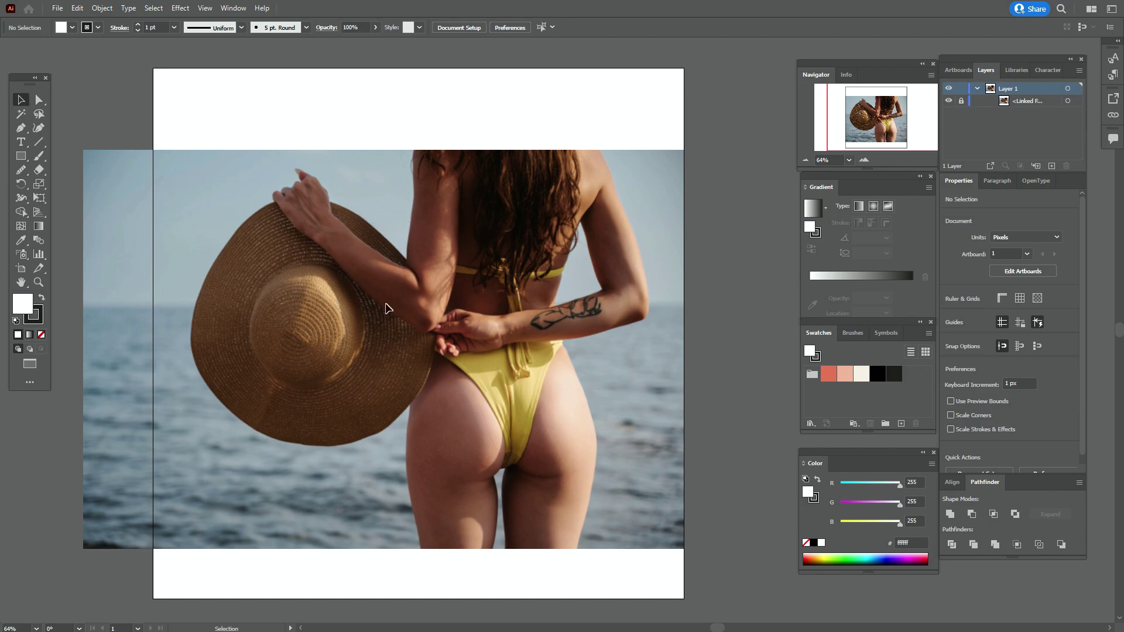
{"action": "left_click", "coordinate": [21, 282]}
{"action": "key", "text": "ctrl+plus"}
{"action": "key", "text": "ctrl+plus"}
{"action": "key", "text": "ctrl+plus"}
Set the fill to the pink f3b294 swatch and the stroke to None
{"action": "left_click", "coordinate": [846, 375]}
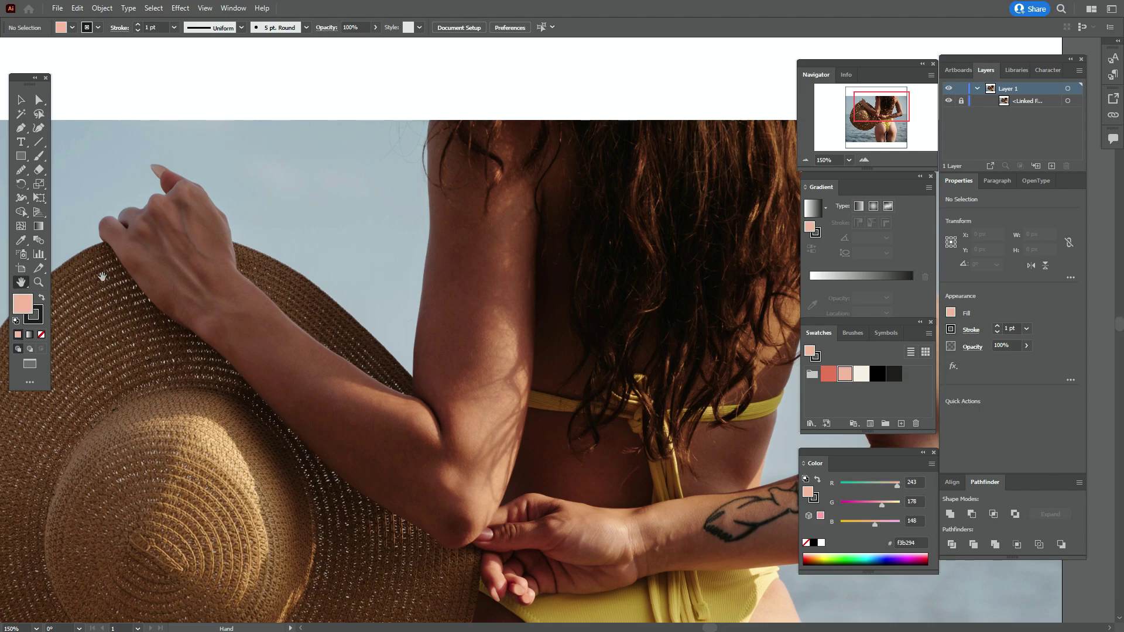
{"action": "key", "text": "x"}
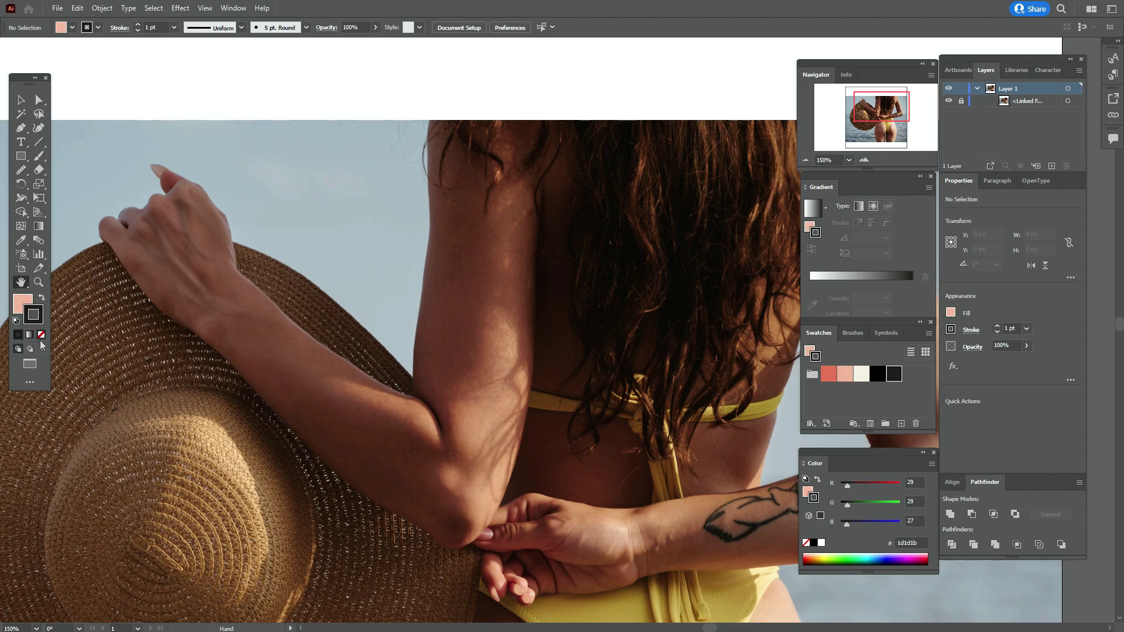
{"action": "left_click", "coordinate": [41, 334]}
{"action": "left_click", "coordinate": [33, 311]}
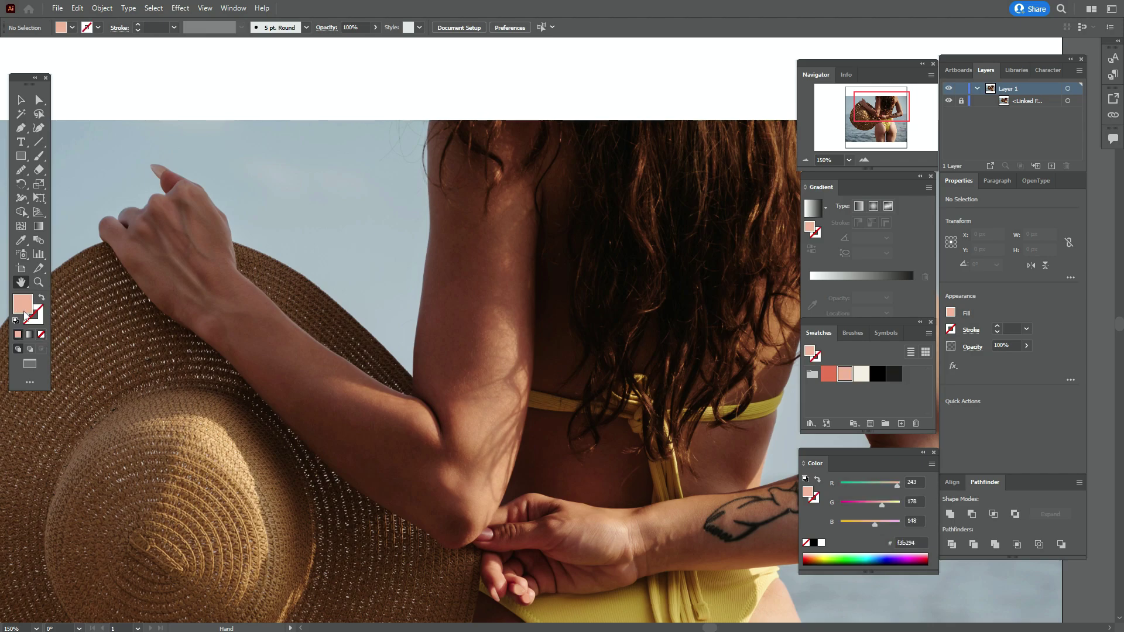
With the Curvature Tool, trace the shoulder and upper arm's outer edge down to the elbow
{"action": "left_click", "coordinate": [41, 132]}
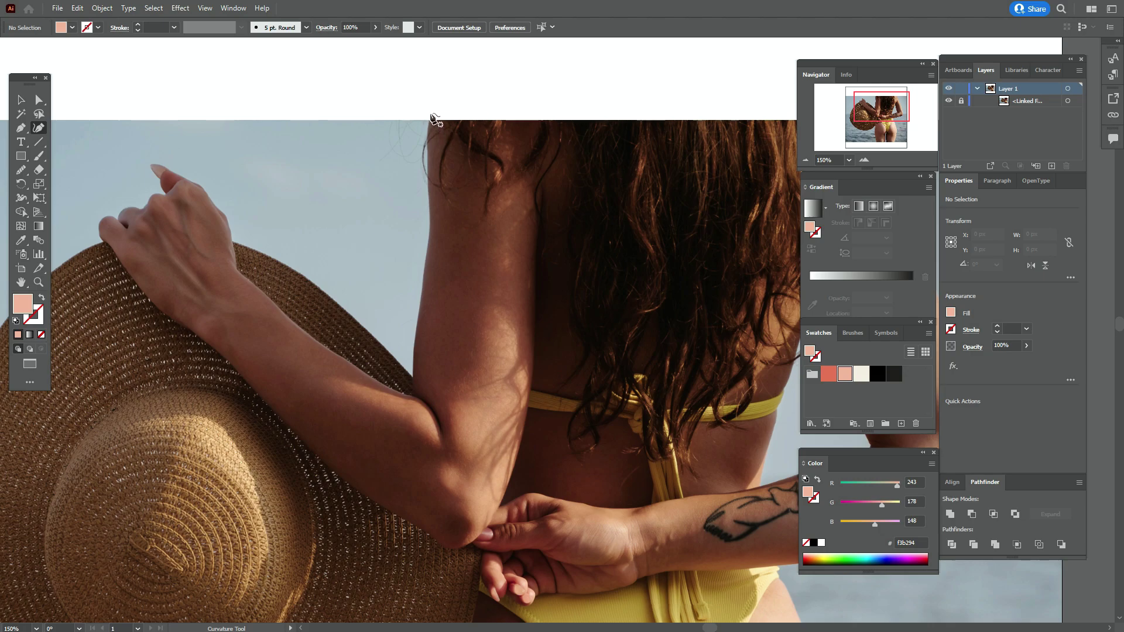
{"action": "left_click", "coordinate": [431, 113]}
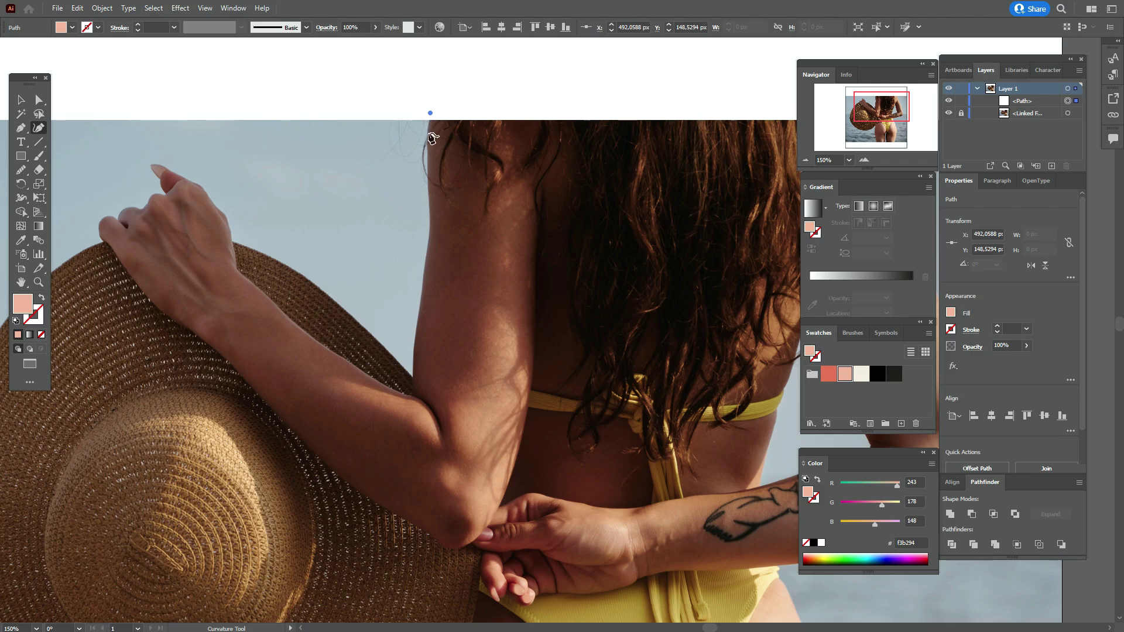
{"action": "left_click", "coordinate": [428, 160]}
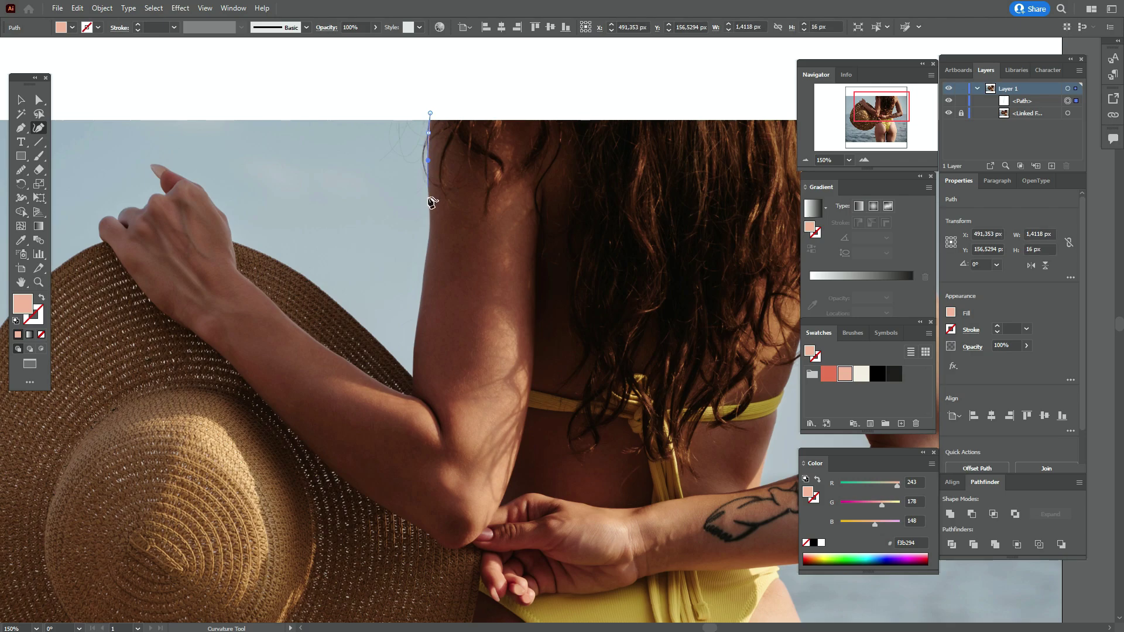
{"action": "left_click", "coordinate": [430, 203]}
{"action": "left_click", "coordinate": [429, 243]}
{"action": "left_click", "coordinate": [421, 302]}
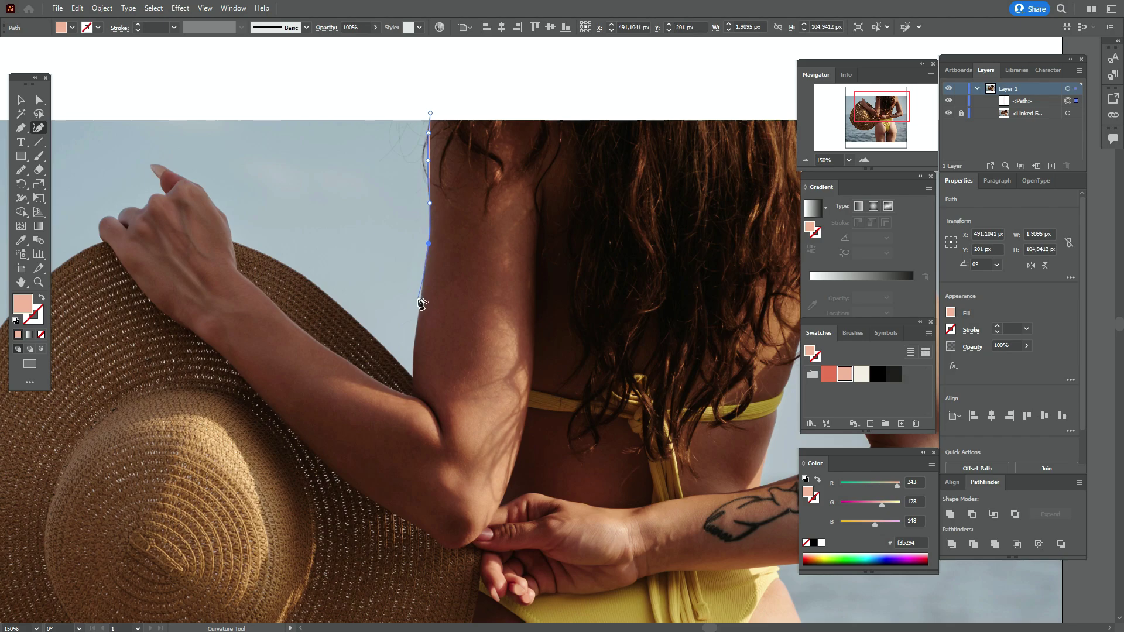
{"action": "left_click", "coordinate": [420, 300]}
{"action": "left_click", "coordinate": [413, 349]}
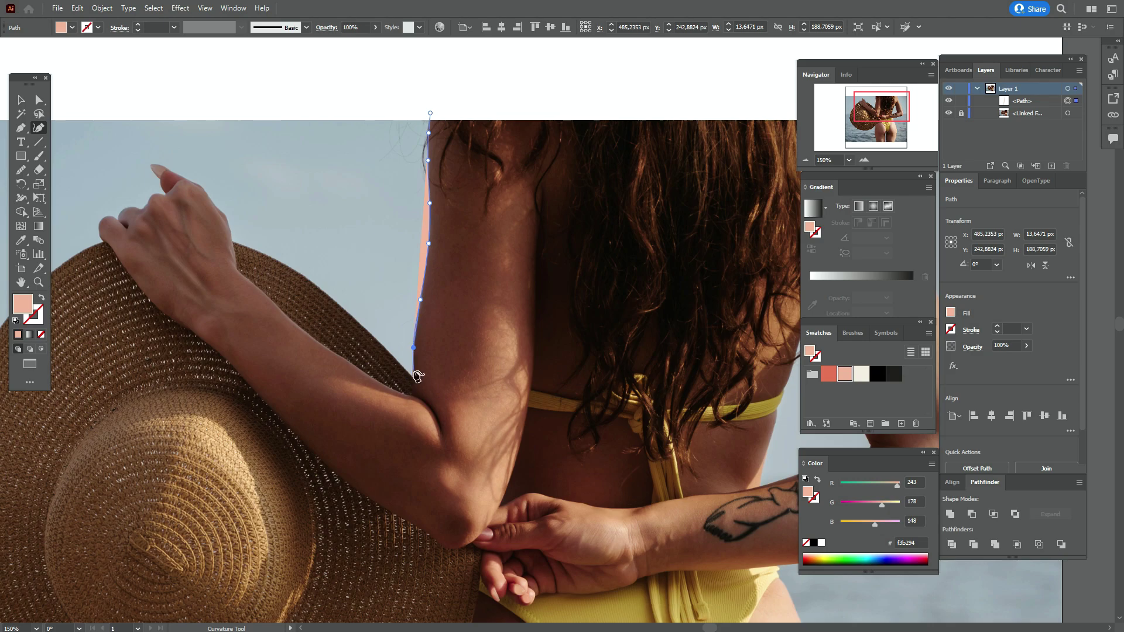
{"action": "left_click", "coordinate": [414, 373]}
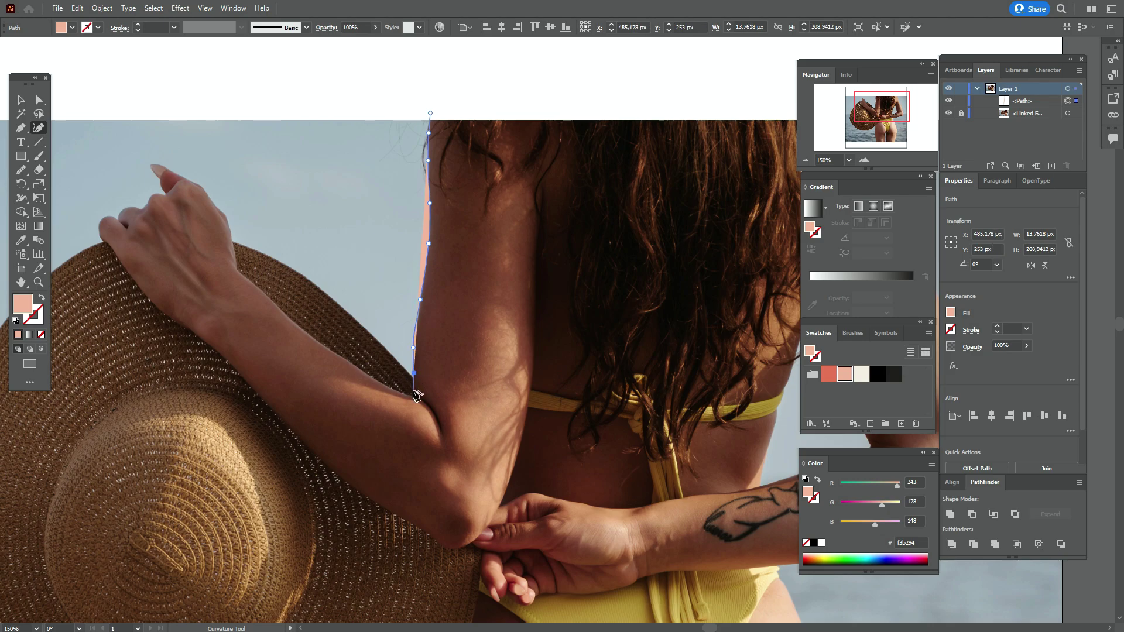
{"action": "left_click", "coordinate": [414, 391]}
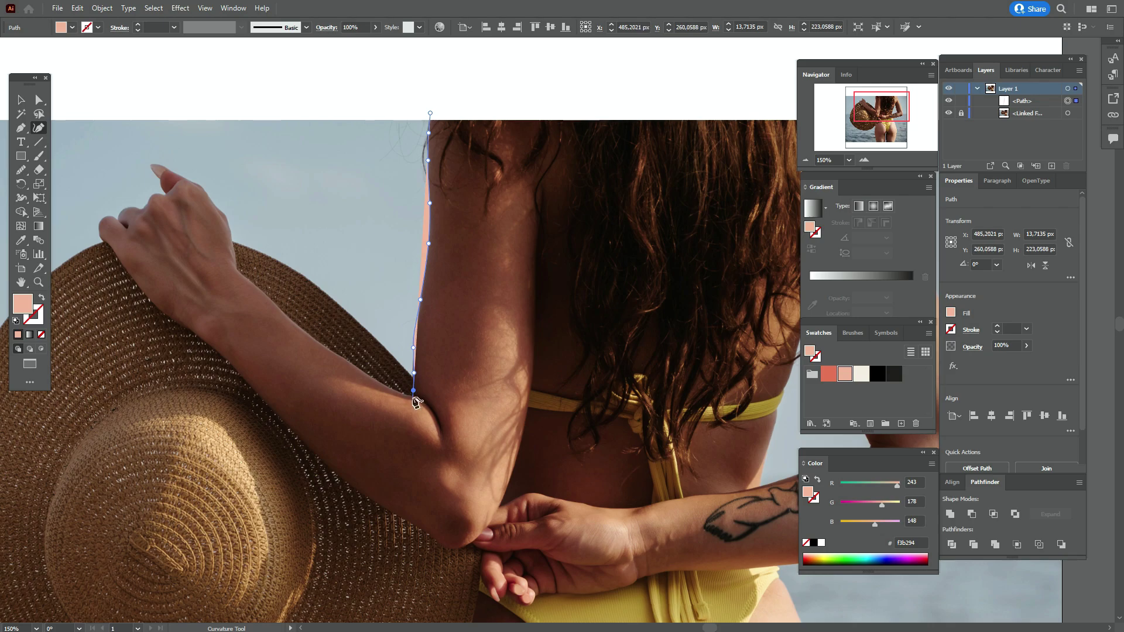
{"action": "left_click", "coordinate": [413, 397]}
Continue the outline along the forearm and up the raised arm toward the hat
{"action": "left_click", "coordinate": [398, 393]}
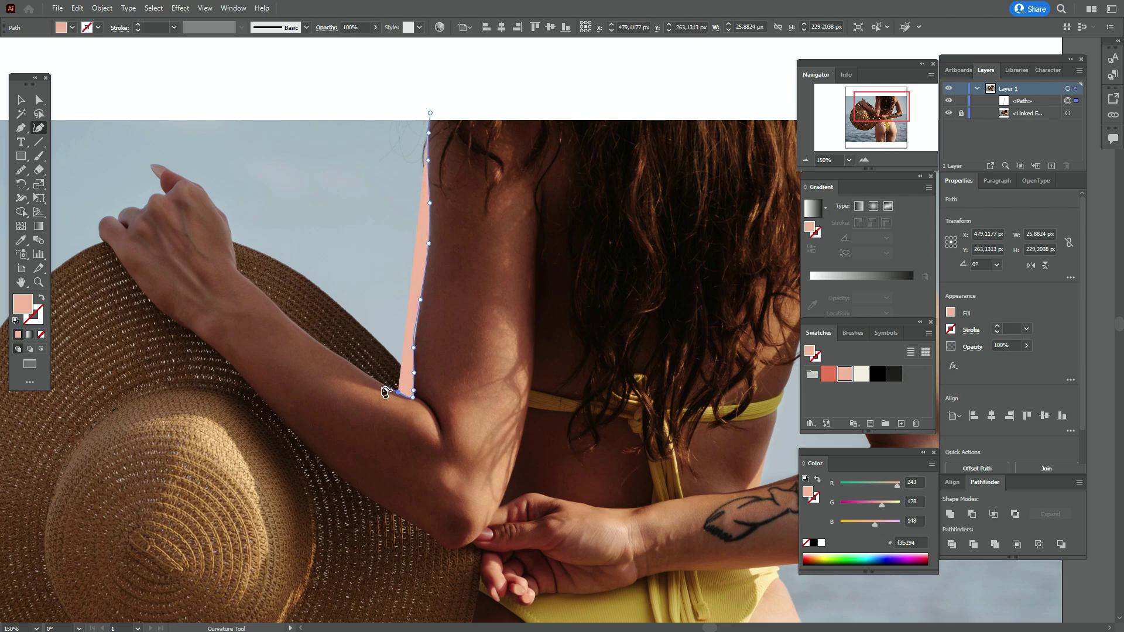
{"action": "left_click", "coordinate": [382, 385]}
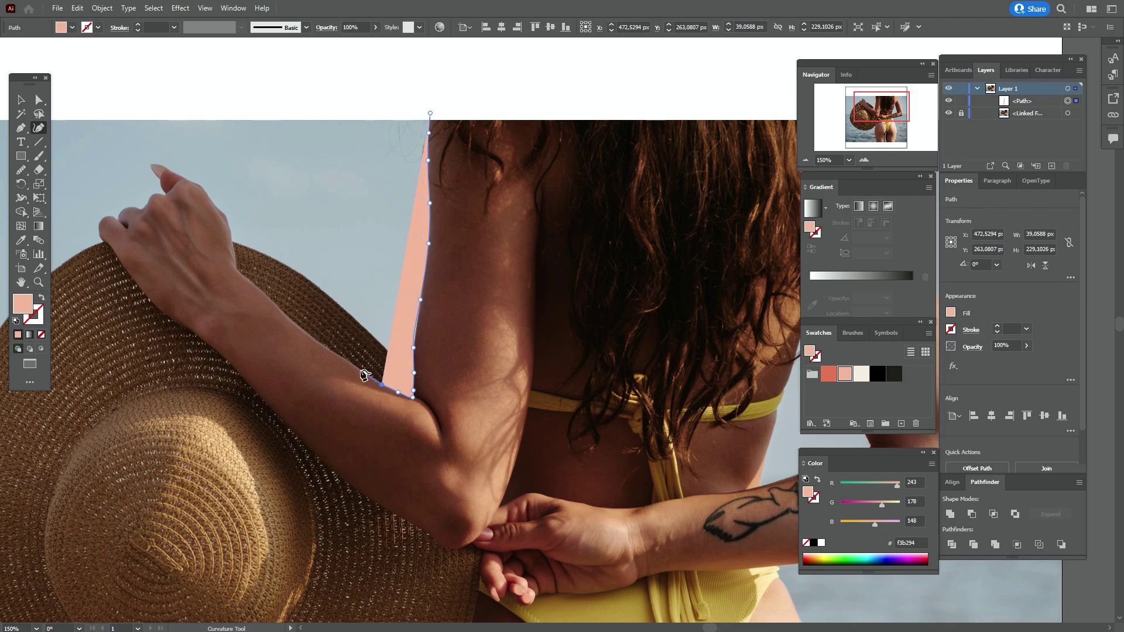
{"action": "left_click", "coordinate": [361, 370]}
{"action": "left_click", "coordinate": [332, 353]}
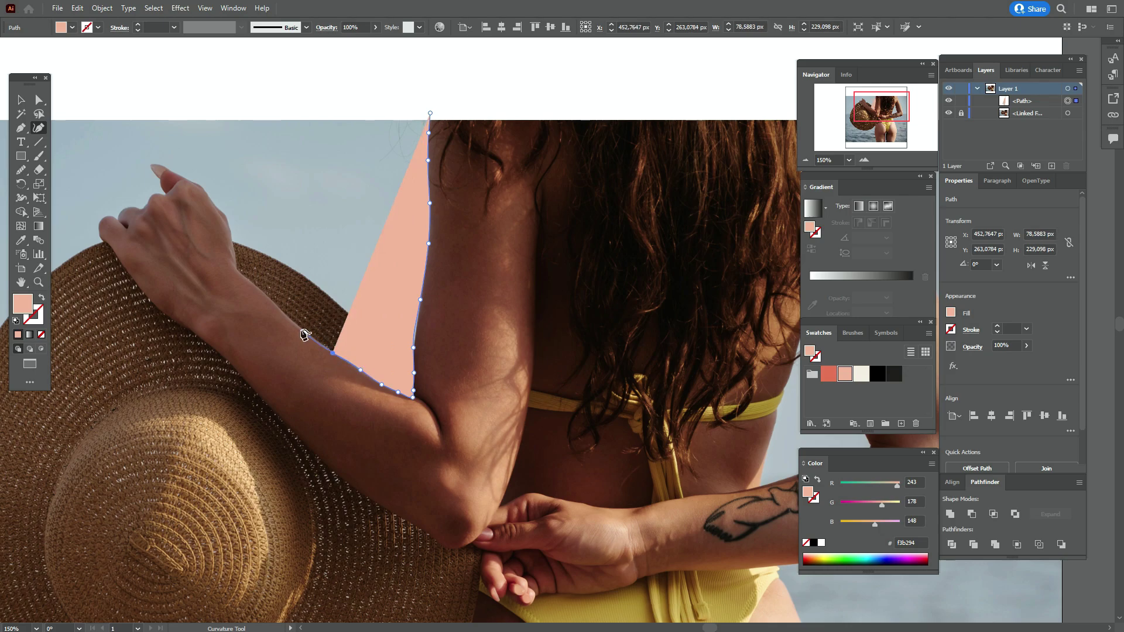
{"action": "left_click", "coordinate": [301, 328]}
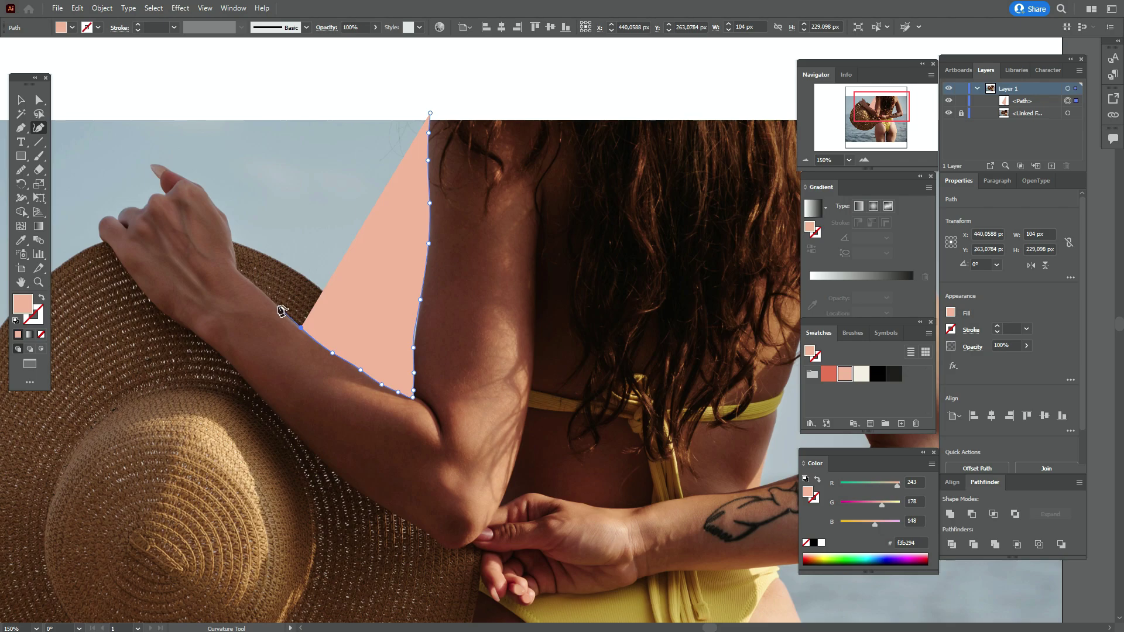
{"action": "left_click", "coordinate": [275, 305]}
{"action": "left_click", "coordinate": [253, 286]}
{"action": "left_click", "coordinate": [242, 278]}
{"action": "left_click", "coordinate": [235, 257]}
{"action": "left_click", "coordinate": [232, 238]}
{"action": "left_click", "coordinate": [229, 220]}
{"action": "left_click", "coordinate": [222, 213]}
{"action": "left_click", "coordinate": [213, 203]}
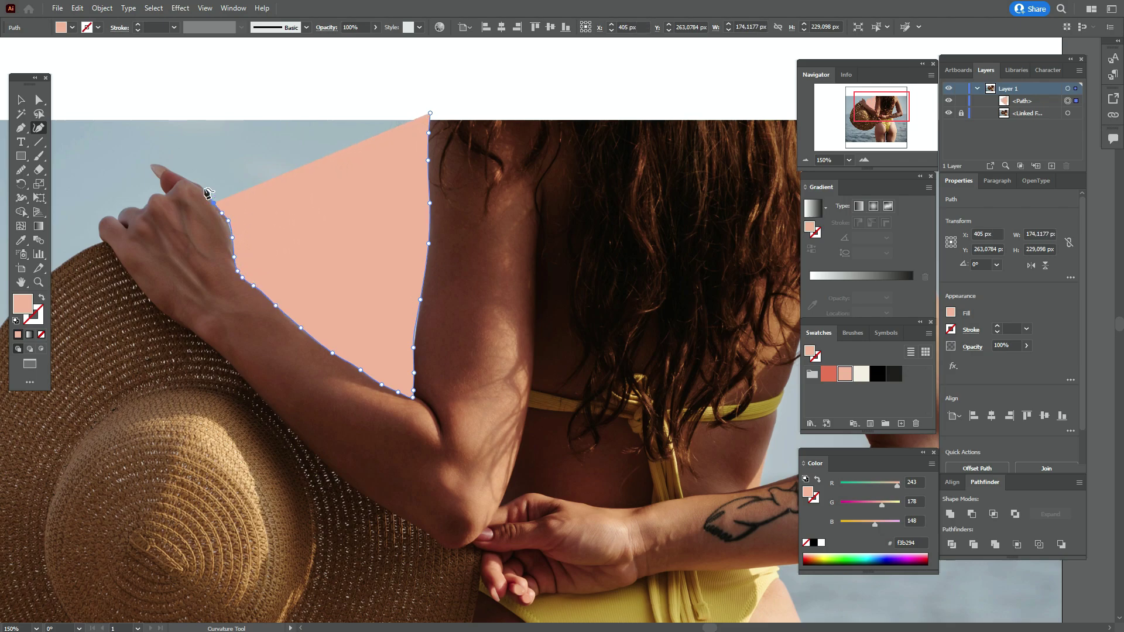
Trace around the raised hand's fingers and back down the hand and forearm edge
{"action": "left_click", "coordinate": [205, 188]}
{"action": "left_click", "coordinate": [179, 181]}
{"action": "left_click", "coordinate": [171, 190]}
{"action": "left_click", "coordinate": [152, 195]}
{"action": "left_click", "coordinate": [148, 204]}
{"action": "left_click", "coordinate": [131, 207]}
{"action": "left_click", "coordinate": [119, 217]}
{"action": "left_click", "coordinate": [99, 222]}
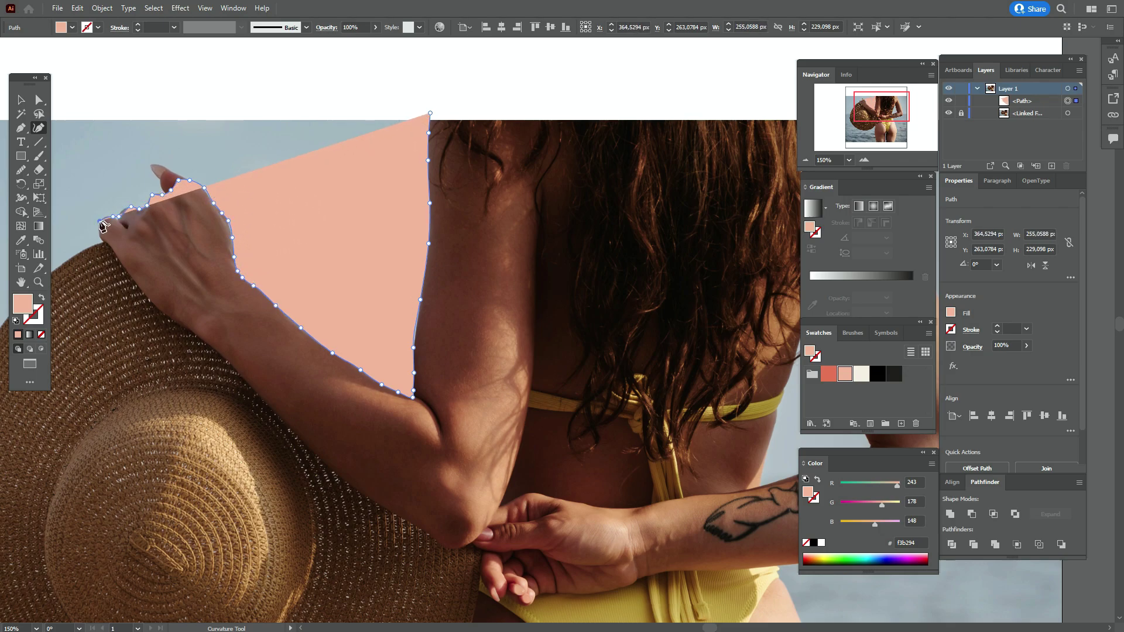
{"action": "left_click", "coordinate": [99, 235]}
{"action": "left_click", "coordinate": [108, 243]}
{"action": "left_click", "coordinate": [118, 260]}
{"action": "left_click", "coordinate": [125, 269]}
{"action": "left_click", "coordinate": [137, 285]}
{"action": "left_click", "coordinate": [149, 298]}
{"action": "left_click", "coordinate": [167, 316]}
{"action": "left_click", "coordinate": [200, 339]}
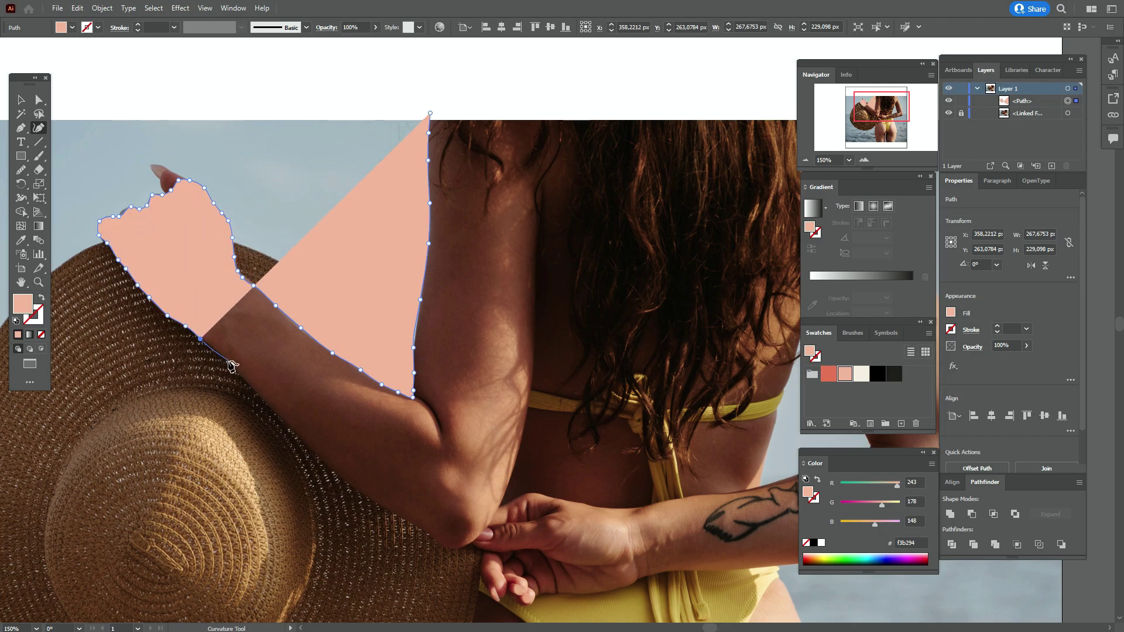
Continue the outline down along the hat brim's edge
{"action": "left_click", "coordinate": [228, 361]}
{"action": "left_click", "coordinate": [255, 393]}
{"action": "left_click", "coordinate": [292, 432]}
{"action": "left_click", "coordinate": [344, 482]}
{"action": "left_click", "coordinate": [376, 501]}
{"action": "left_click", "coordinate": [423, 530]}
{"action": "scroll", "coordinate": [442, 386], "scroll_direction": "down", "scroll_amount": 5}
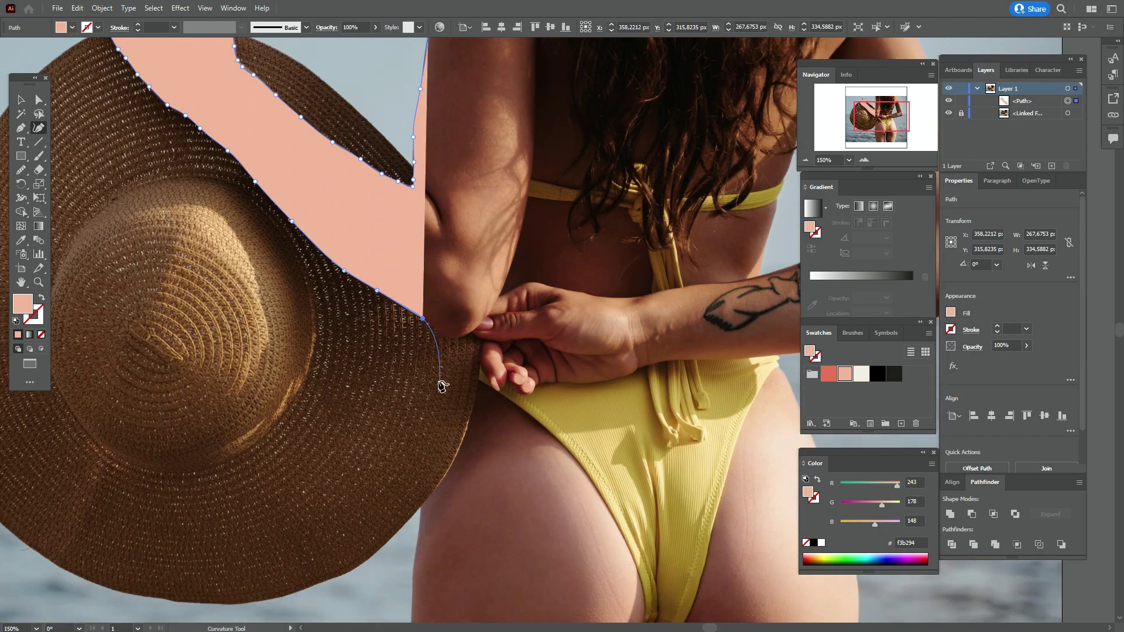
{"action": "left_click", "coordinate": [439, 410]}
{"action": "left_click", "coordinate": [428, 486]}
{"action": "left_click", "coordinate": [423, 515]}
{"action": "scroll", "coordinate": [431, 521], "scroll_direction": "down", "scroll_amount": 2}
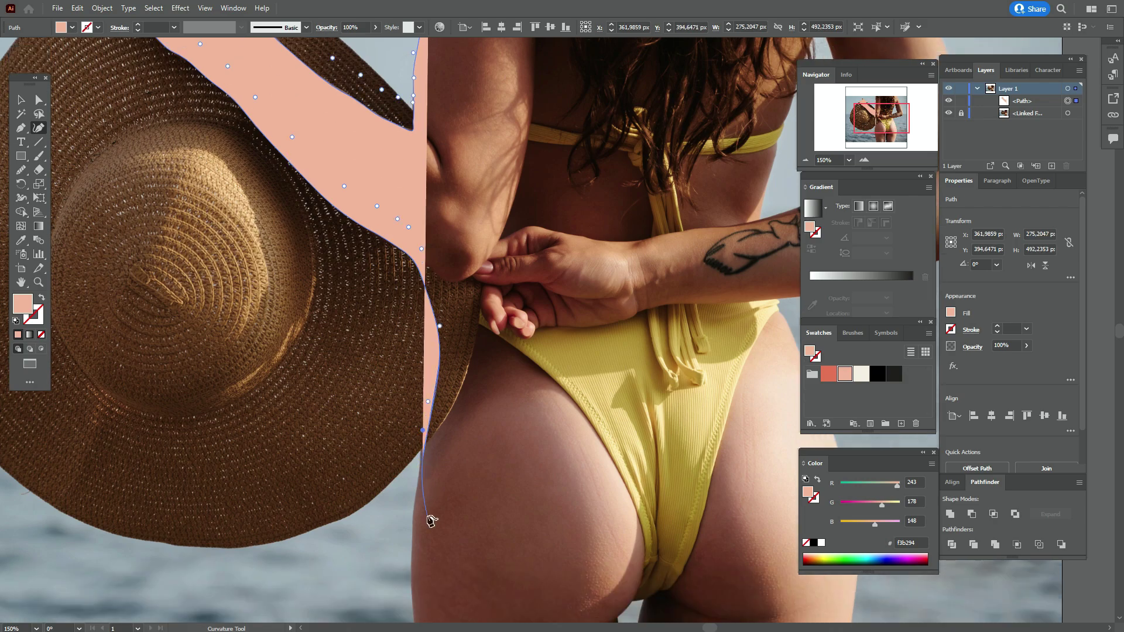
{"action": "scroll", "coordinate": [431, 521], "scroll_direction": "down", "scroll_amount": 4}
Trace down the left leg, around its bottom, and back up its inner edge
{"action": "left_click", "coordinate": [412, 350]}
{"action": "left_click", "coordinate": [419, 436]}
{"action": "left_click", "coordinate": [437, 521]}
{"action": "left_click", "coordinate": [440, 541]}
{"action": "left_click", "coordinate": [450, 586]}
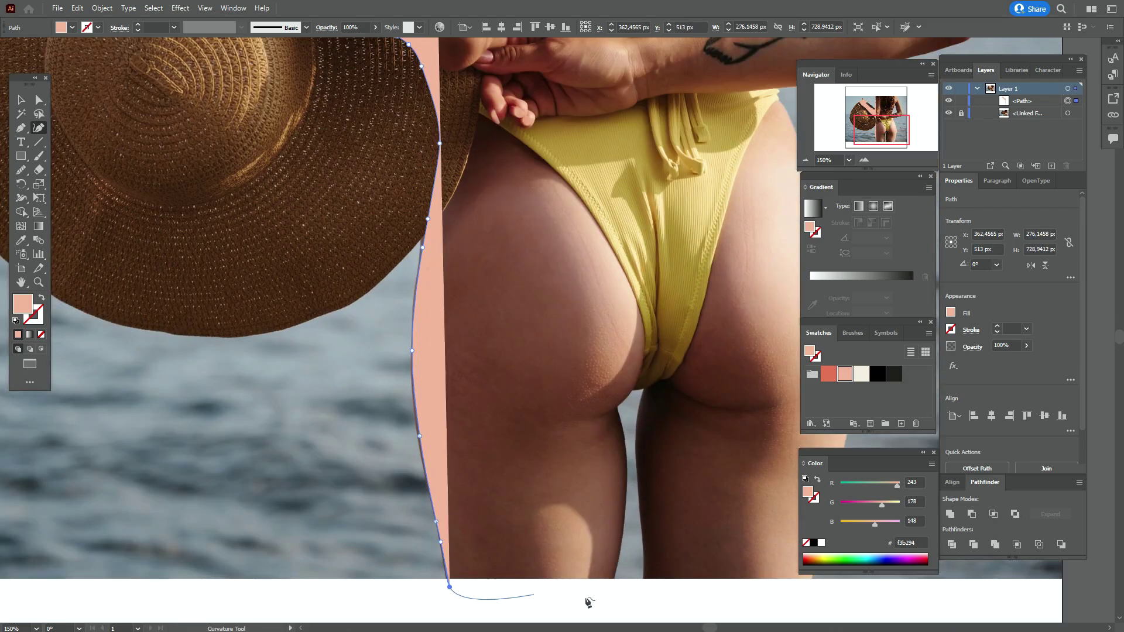
{"action": "left_click", "coordinate": [587, 600]}
{"action": "scroll", "coordinate": [588, 599], "scroll_direction": "up", "scroll_amount": 3}
{"action": "left_click", "coordinate": [455, 577]}
{"action": "left_click", "coordinate": [461, 557]}
{"action": "left_click", "coordinate": [466, 521]}
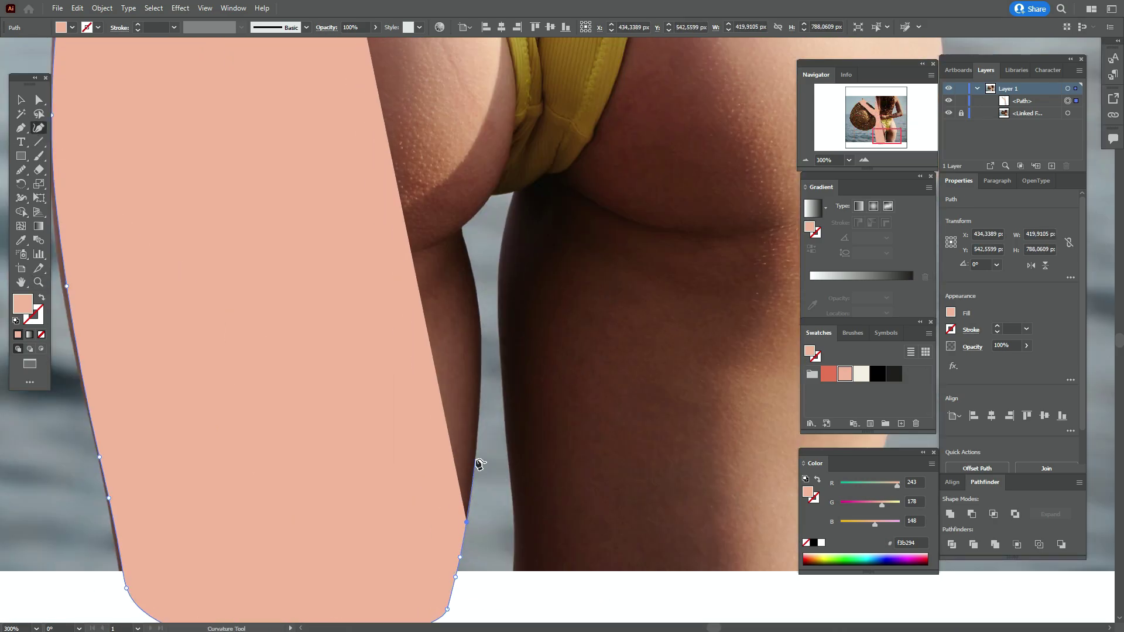
{"action": "left_click", "coordinate": [475, 458]}
{"action": "left_click", "coordinate": [480, 374]}
{"action": "left_click", "coordinate": [480, 308]}
With the shape shown as an outline, trace the inner thigh up to the swimsuit between the legs
{"action": "left_click", "coordinate": [42, 297]}
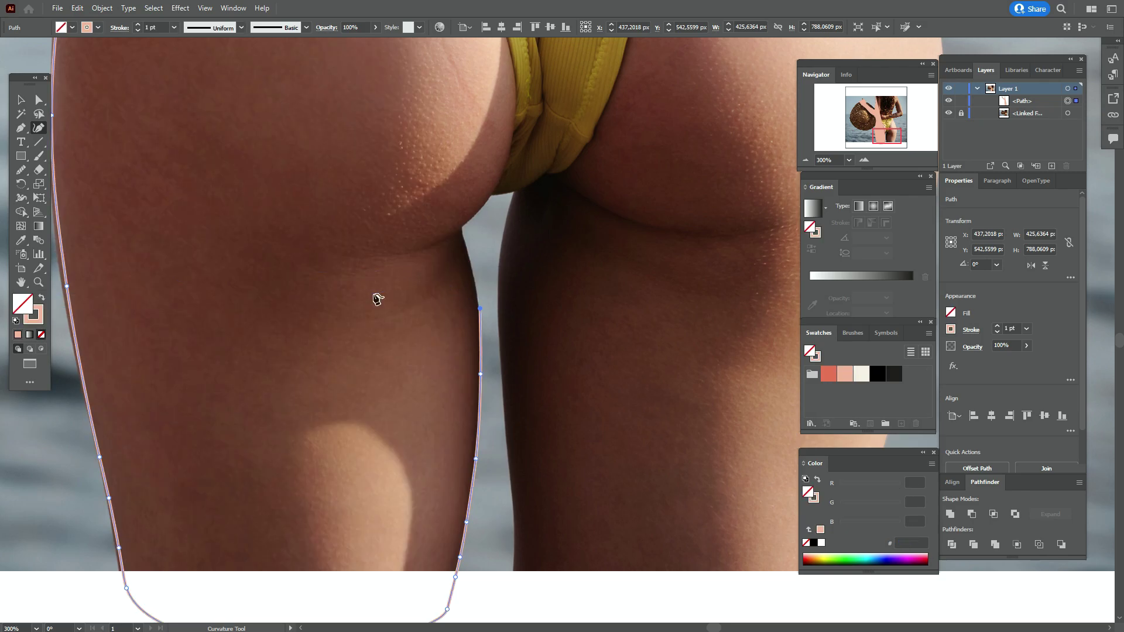
{"action": "left_click", "coordinate": [468, 257]}
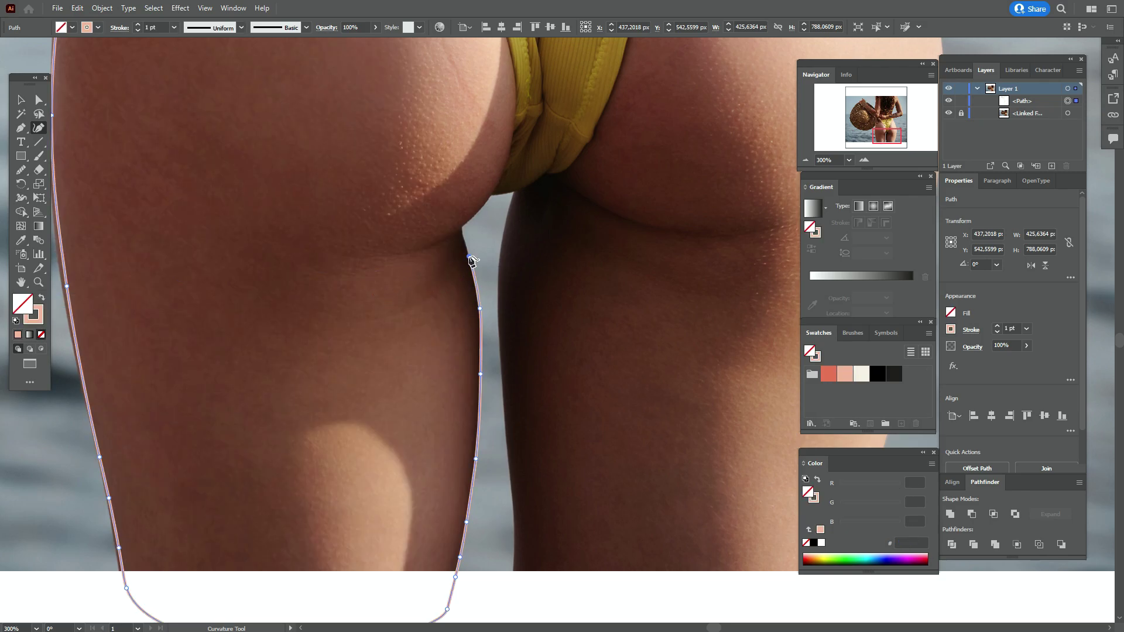
{"action": "left_click", "coordinate": [464, 237]}
{"action": "left_click_drag", "start_coordinate": [464, 238], "coordinate": [465, 231]}
{"action": "left_click", "coordinate": [467, 221]}
{"action": "left_click", "coordinate": [480, 210]}
{"action": "left_click", "coordinate": [490, 193]}
{"action": "left_click", "coordinate": [498, 193]}
Trace down the right leg's inner edge and across the bottom of the leg
{"action": "left_click", "coordinate": [516, 191]}
{"action": "left_click", "coordinate": [513, 198]}
{"action": "left_click", "coordinate": [505, 229]}
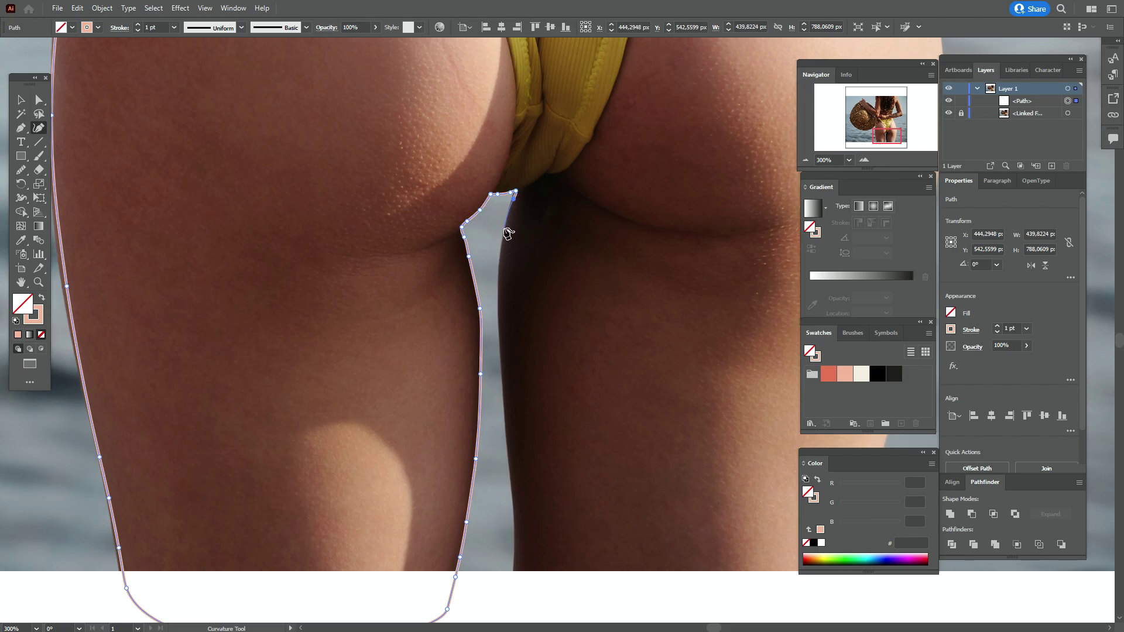
{"action": "left_click", "coordinate": [498, 288]}
{"action": "left_click", "coordinate": [503, 385]}
{"action": "left_click", "coordinate": [506, 430]}
{"action": "left_click", "coordinate": [512, 477]}
{"action": "left_click", "coordinate": [515, 519]}
{"action": "left_click", "coordinate": [513, 597]}
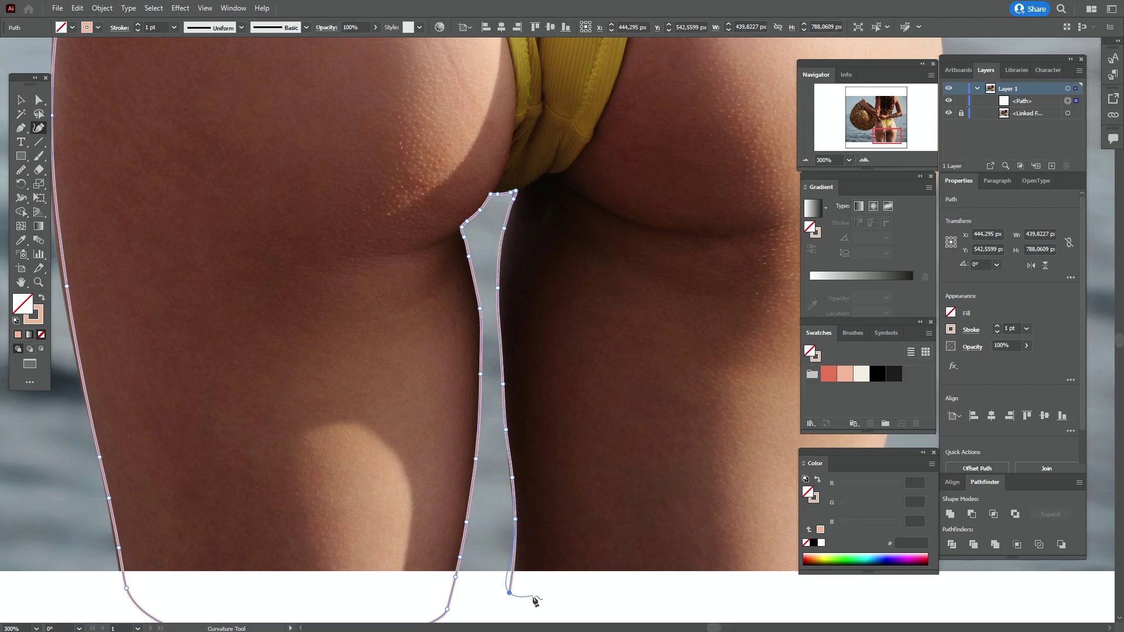
{"action": "left_click", "coordinate": [651, 603]}
{"action": "scroll", "coordinate": [638, 605], "scroll_direction": "right", "scroll_amount": 8}
{"action": "left_click", "coordinate": [346, 615]}
{"action": "left_click", "coordinate": [379, 605]}
Trace up the right leg's outer edge and the hip to the forearm
{"action": "left_click", "coordinate": [454, 313]}
{"action": "left_click", "coordinate": [474, 186]}
{"action": "left_click", "coordinate": [476, 98]}
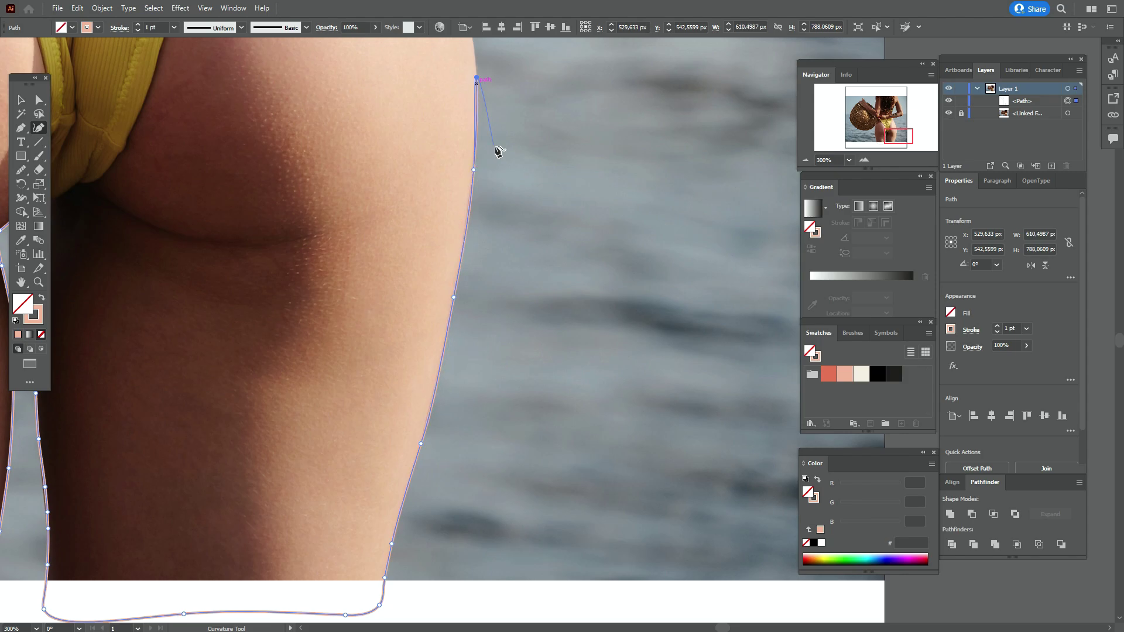
{"action": "scroll", "coordinate": [468, 234], "scroll_direction": "up", "scroll_amount": 7}
{"action": "left_click", "coordinate": [426, 287]}
{"action": "left_click", "coordinate": [392, 198]}
{"action": "left_click", "coordinate": [349, 112]}
{"action": "left_click", "coordinate": [317, 57]}
{"action": "scroll", "coordinate": [321, 45], "scroll_direction": "up", "scroll_amount": 7}
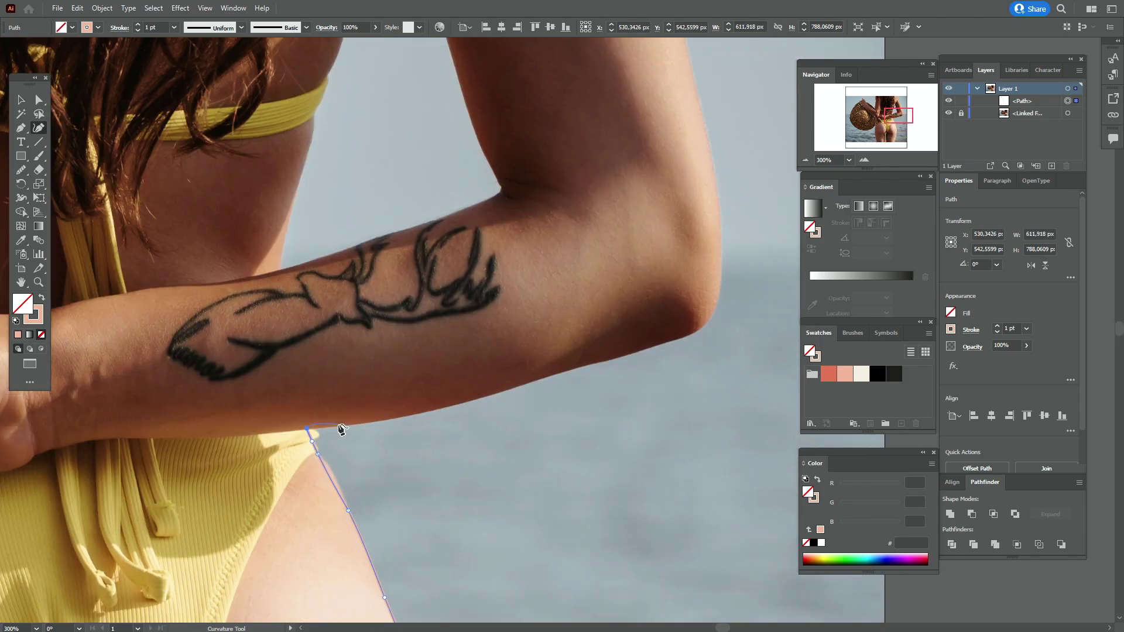
{"action": "left_click", "coordinate": [312, 441]}
{"action": "left_click", "coordinate": [306, 428]}
{"action": "left_click", "coordinate": [322, 426]}
{"action": "left_click", "coordinate": [426, 411]}
Trace along the forearm's lower edge to the elbow and up the upper arm to the shoulder
{"action": "left_click", "coordinate": [579, 367]}
{"action": "left_click", "coordinate": [668, 342]}
{"action": "left_click", "coordinate": [625, 356]}
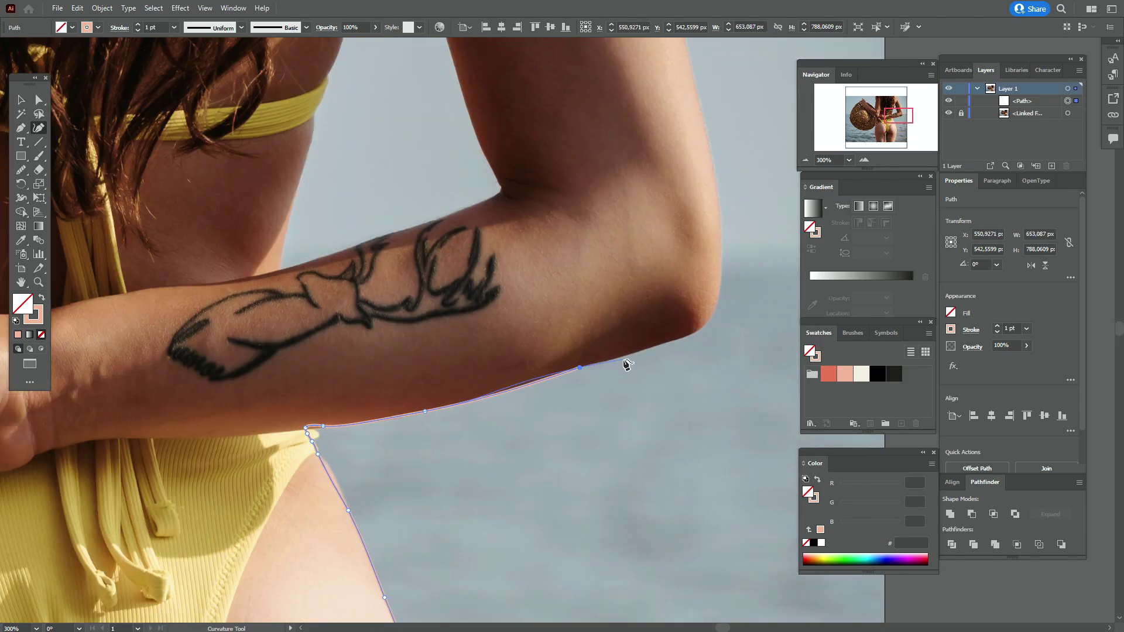
{"action": "left_click", "coordinate": [711, 316]}
{"action": "left_click", "coordinate": [721, 267]}
{"action": "scroll", "coordinate": [717, 185], "scroll_direction": "up", "scroll_amount": 5}
{"action": "left_click", "coordinate": [660, 280]}
{"action": "left_click", "coordinate": [616, 168]}
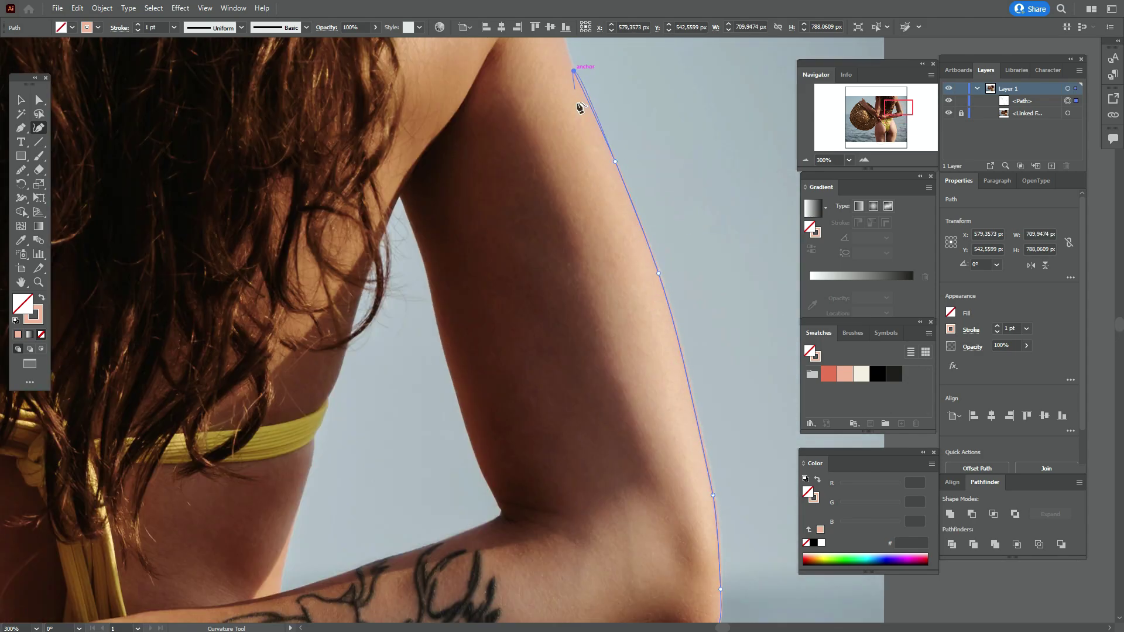
{"action": "left_click", "coordinate": [573, 77]}
{"action": "scroll", "coordinate": [573, 77], "scroll_direction": "up", "scroll_amount": 4}
{"action": "left_click", "coordinate": [544, 223]}
{"action": "left_click", "coordinate": [516, 158]}
{"action": "left_click", "coordinate": [478, 82]}
Zoom out to the whole artboard and deselect the traced body path
{"action": "left_click_drag", "start_coordinate": [213, 226], "coordinate": [644, 363]}
{"action": "key", "text": "ctrl+0"}
{"action": "left_click", "coordinate": [622, 192]}
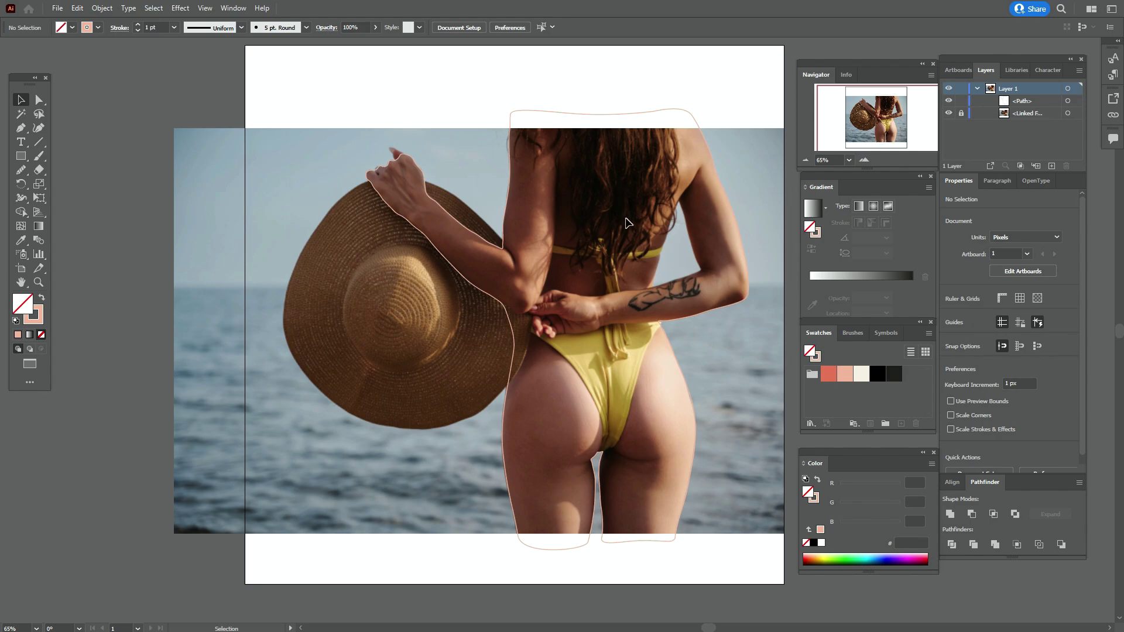
Fill the traced body path with solid peach
{"action": "left_click", "coordinate": [508, 254]}
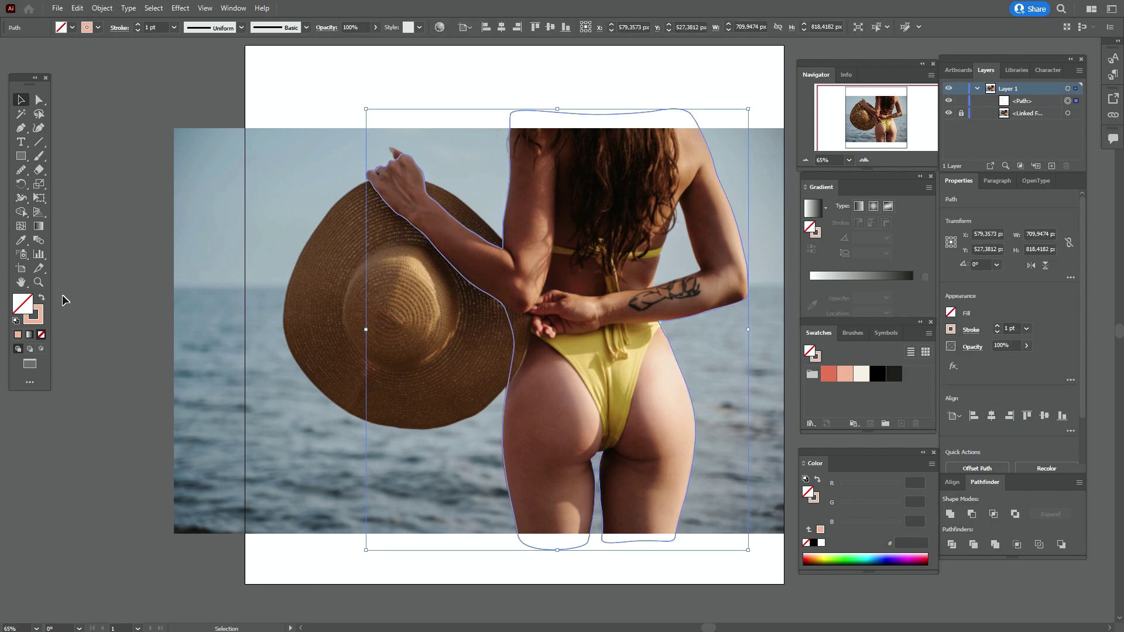
{"action": "left_click", "coordinate": [41, 300]}
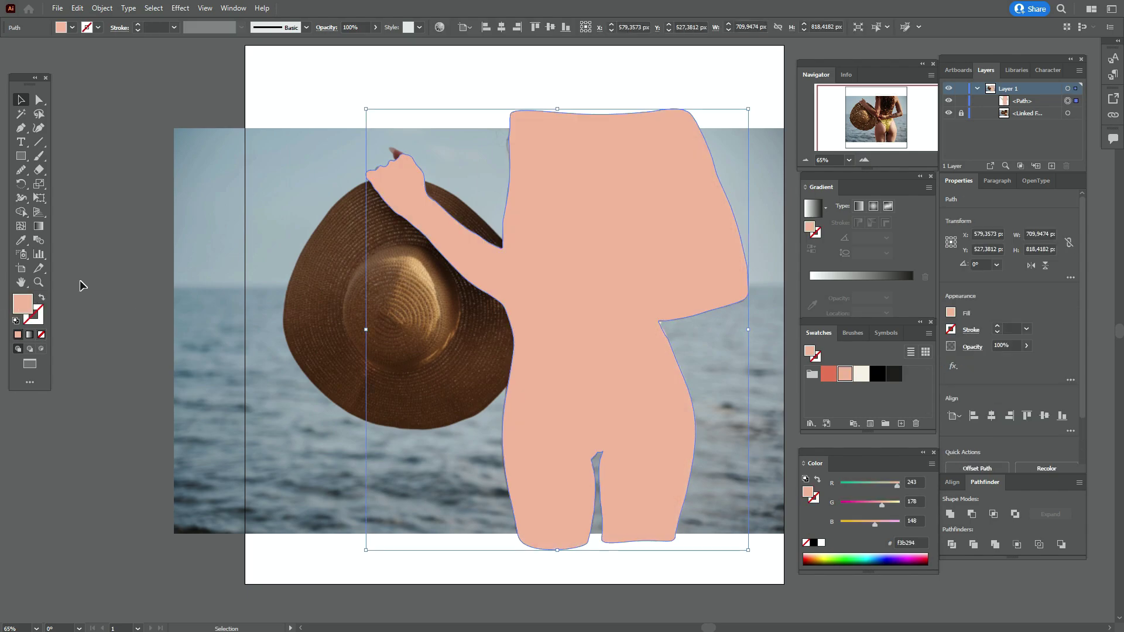
{"action": "left_click", "coordinate": [88, 283]}
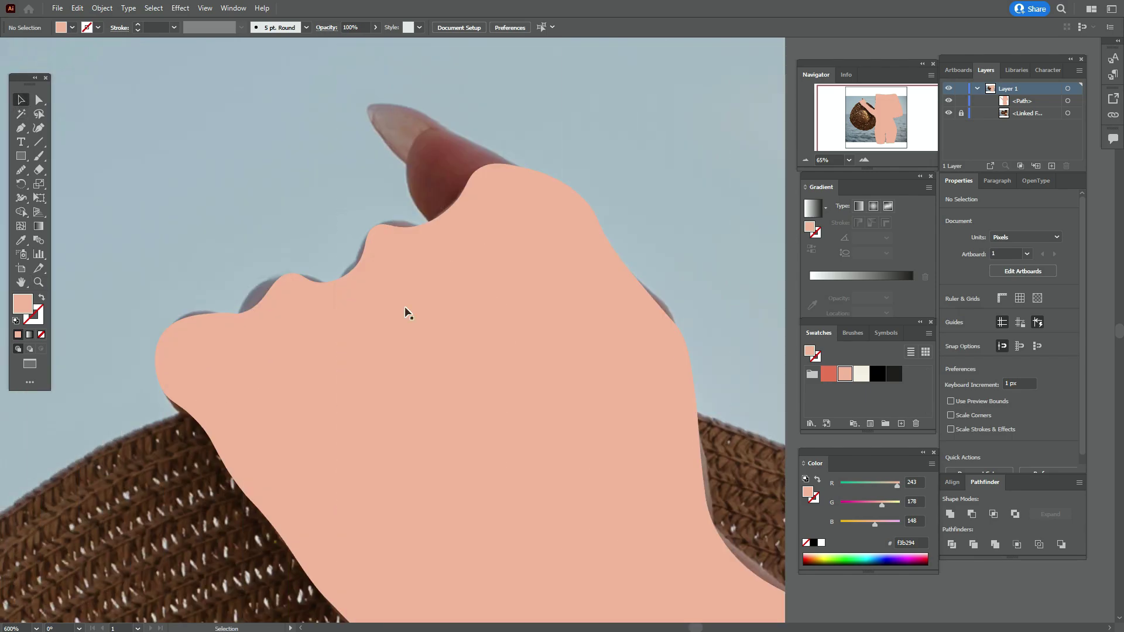
Reshape the raised hand's knuckle curves with the Curvature Tool, adding an anchor on the knuckle edge
{"action": "left_click", "coordinate": [407, 322]}
{"action": "left_click", "coordinate": [39, 127]}
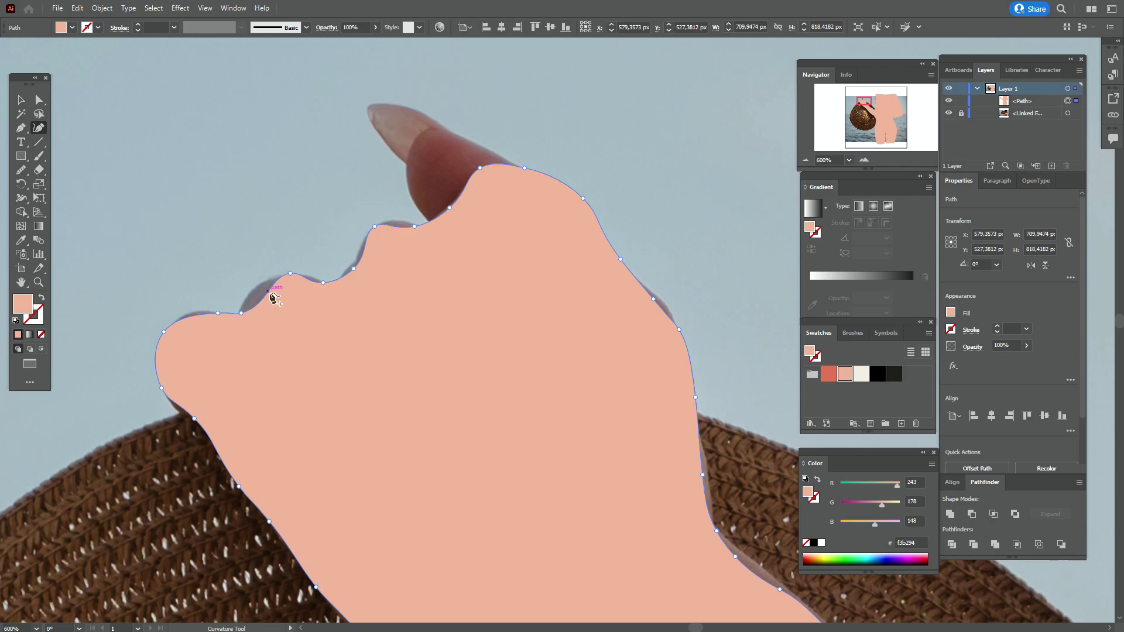
{"action": "left_click_drag", "start_coordinate": [269, 294], "coordinate": [254, 288]}
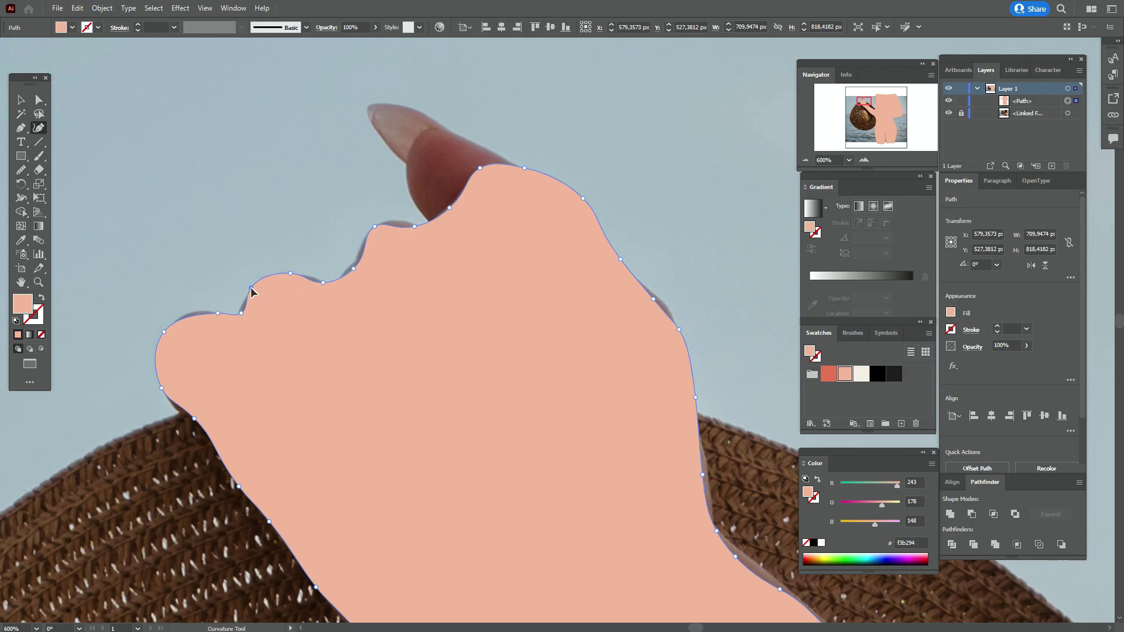
{"action": "left_click", "coordinate": [252, 288]}
{"action": "left_click", "coordinate": [361, 246]}
{"action": "left_click_drag", "start_coordinate": [401, 224], "coordinate": [401, 222]}
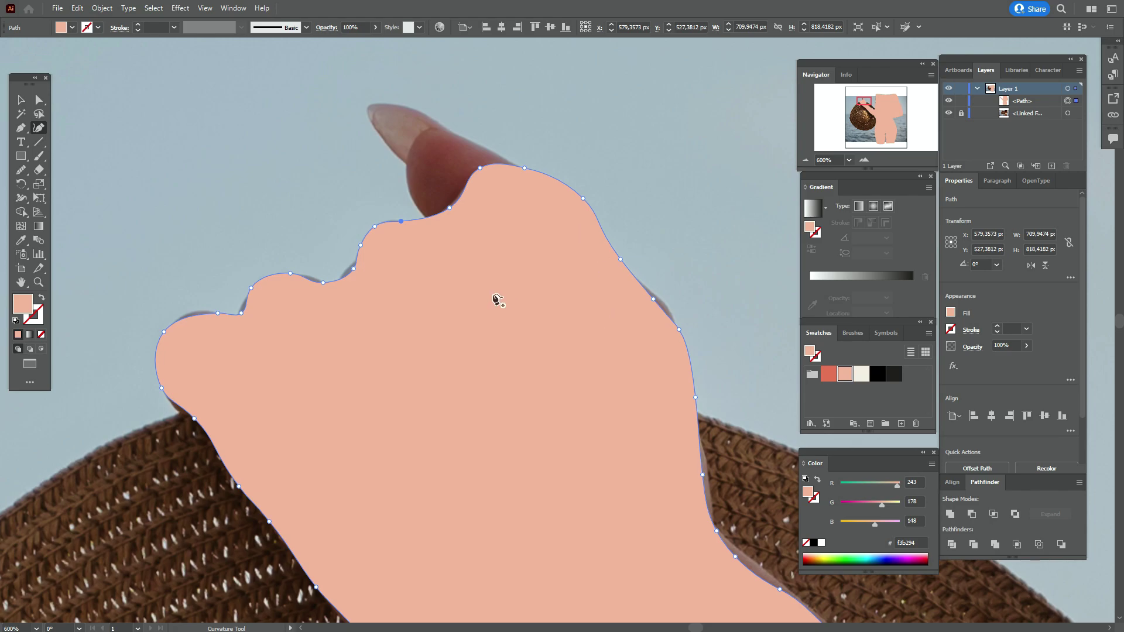
Deselect the hand path and make red the current fill colour
{"action": "left_click", "coordinate": [35, 99]}
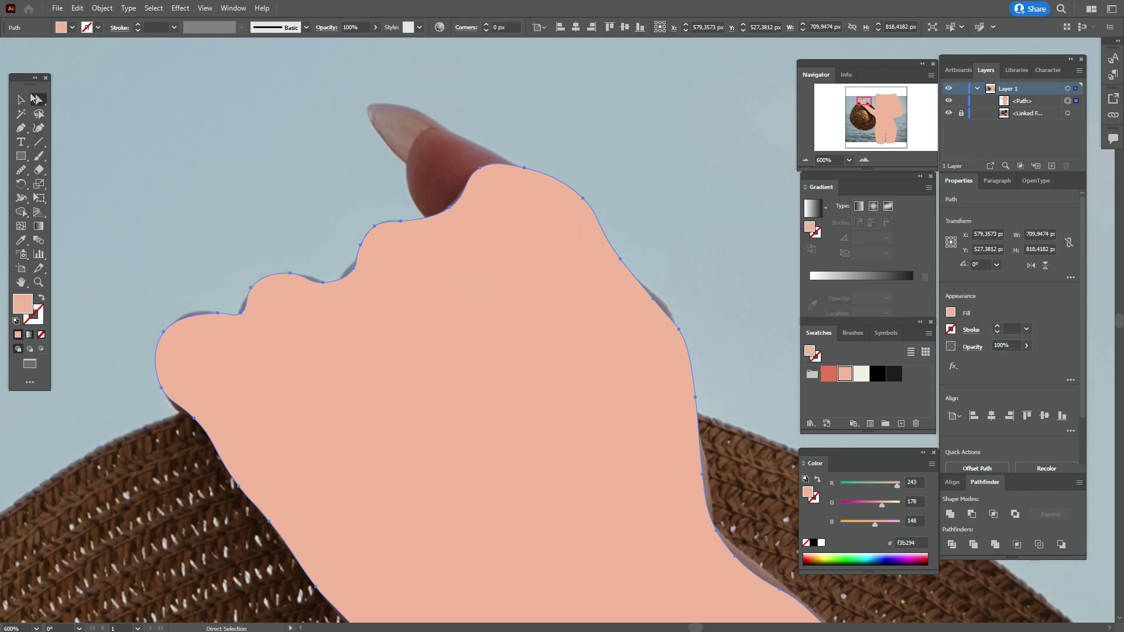
{"action": "left_click", "coordinate": [238, 111]}
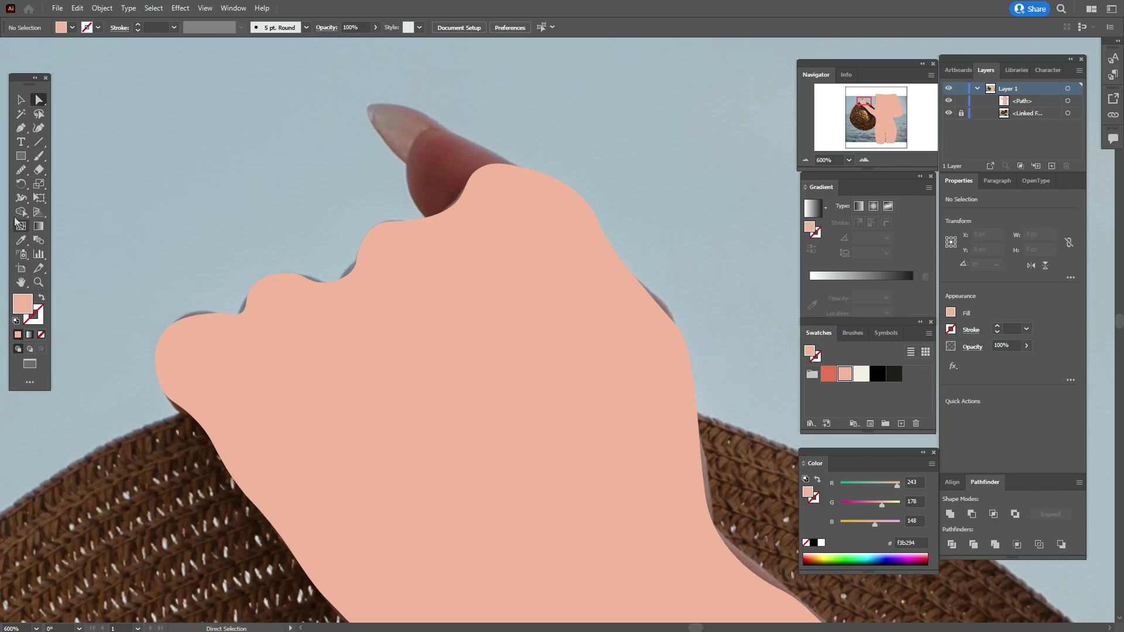
{"action": "left_click", "coordinate": [828, 374]}
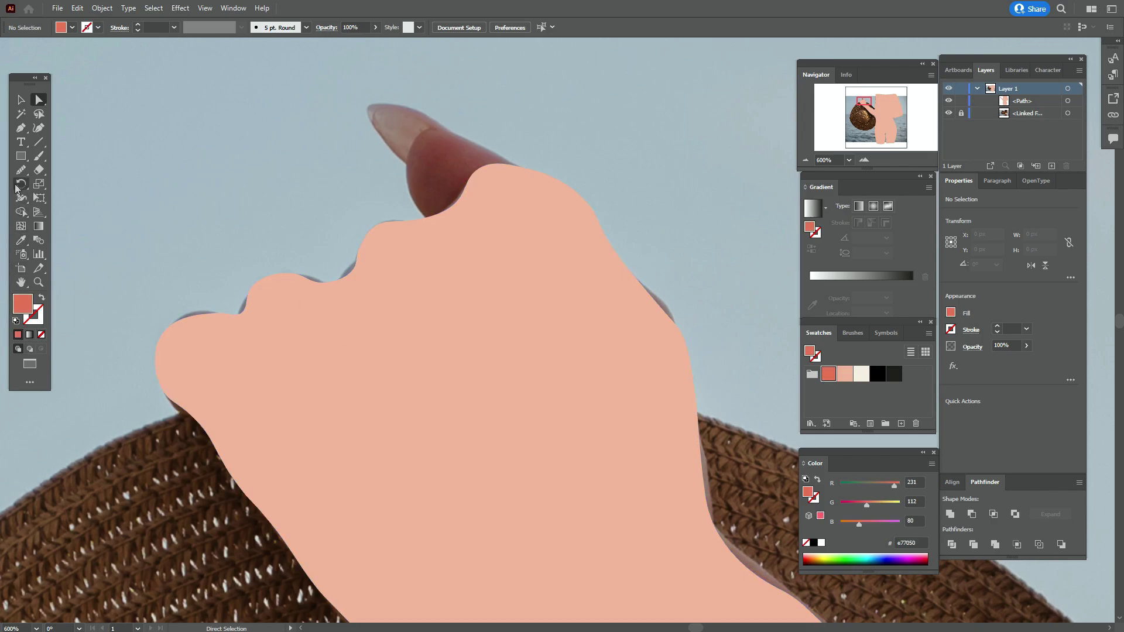
Draw a closed red fingernail shape over the raised finger with the Curvature tool
{"action": "left_click", "coordinate": [38, 129]}
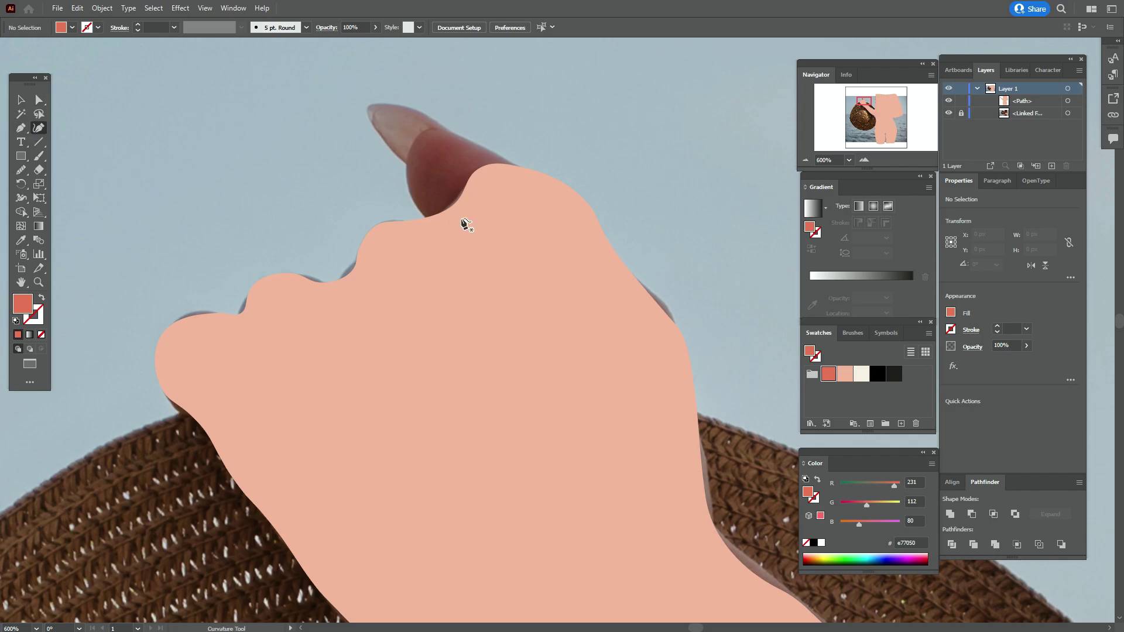
{"action": "left_click", "coordinate": [431, 227]}
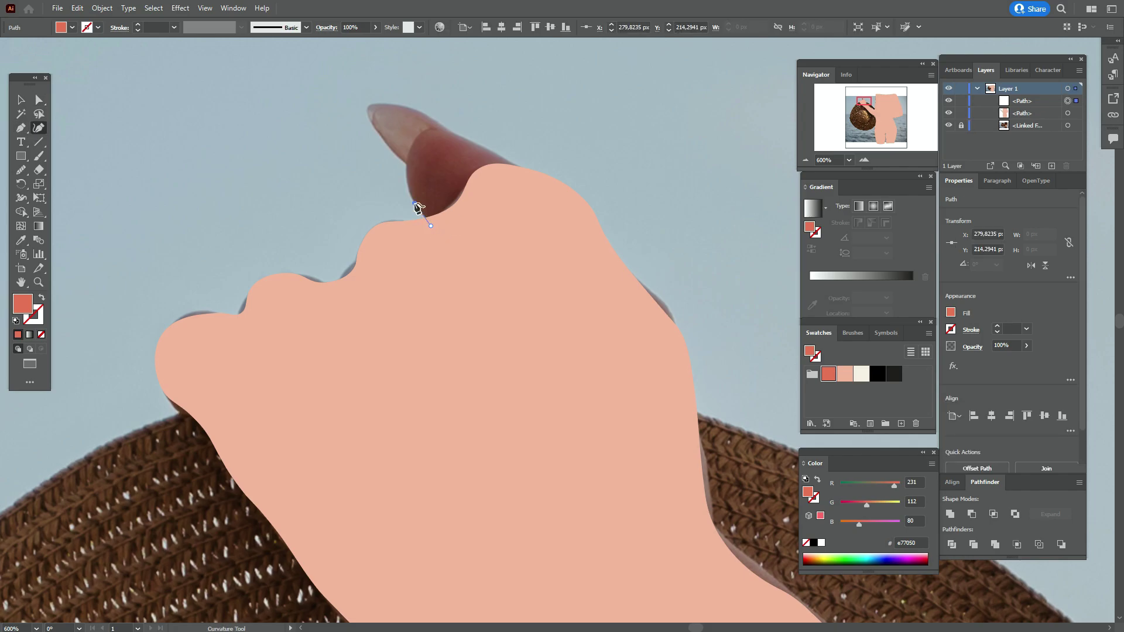
{"action": "left_click", "coordinate": [414, 203]}
{"action": "left_click", "coordinate": [407, 165]}
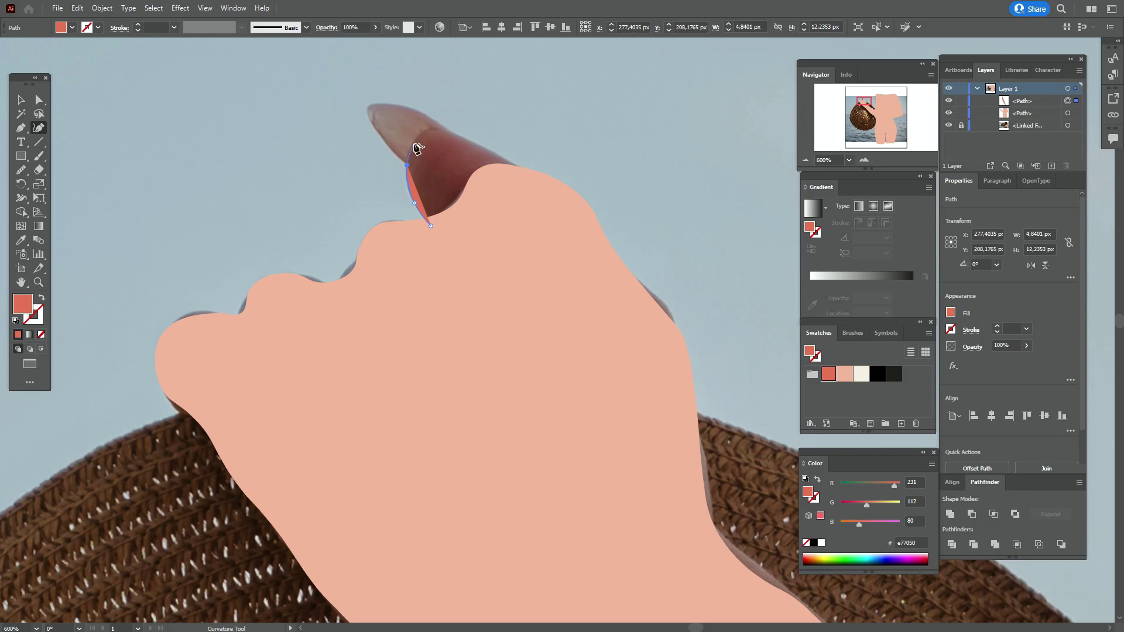
{"action": "left_click", "coordinate": [414, 142]}
{"action": "left_click", "coordinate": [431, 128]}
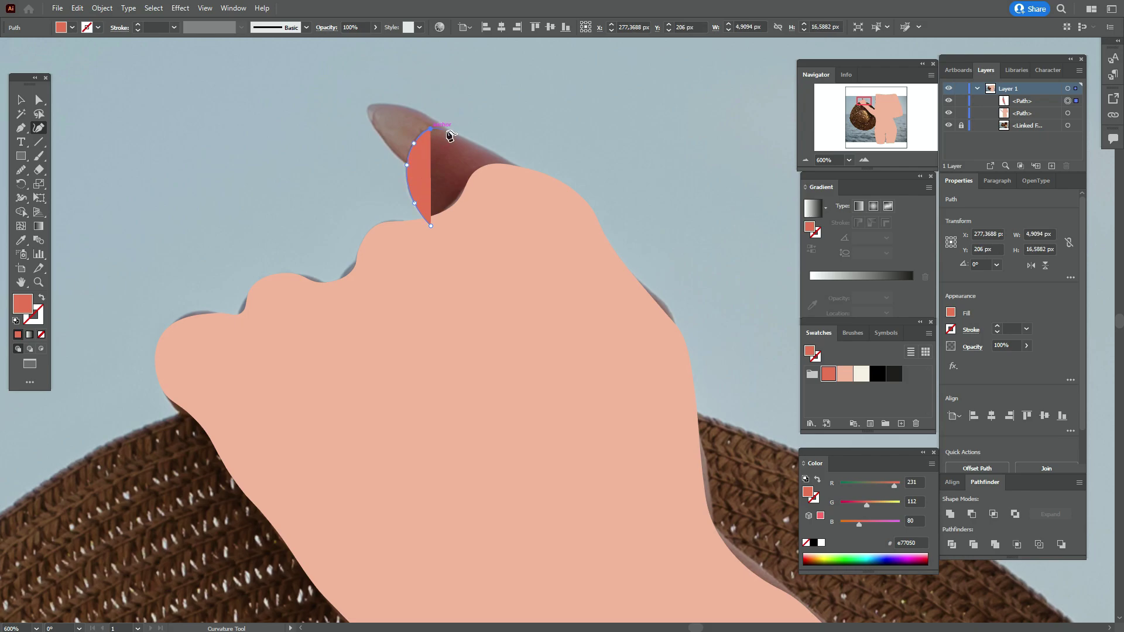
{"action": "left_click", "coordinate": [454, 130]}
{"action": "left_click", "coordinate": [489, 148]}
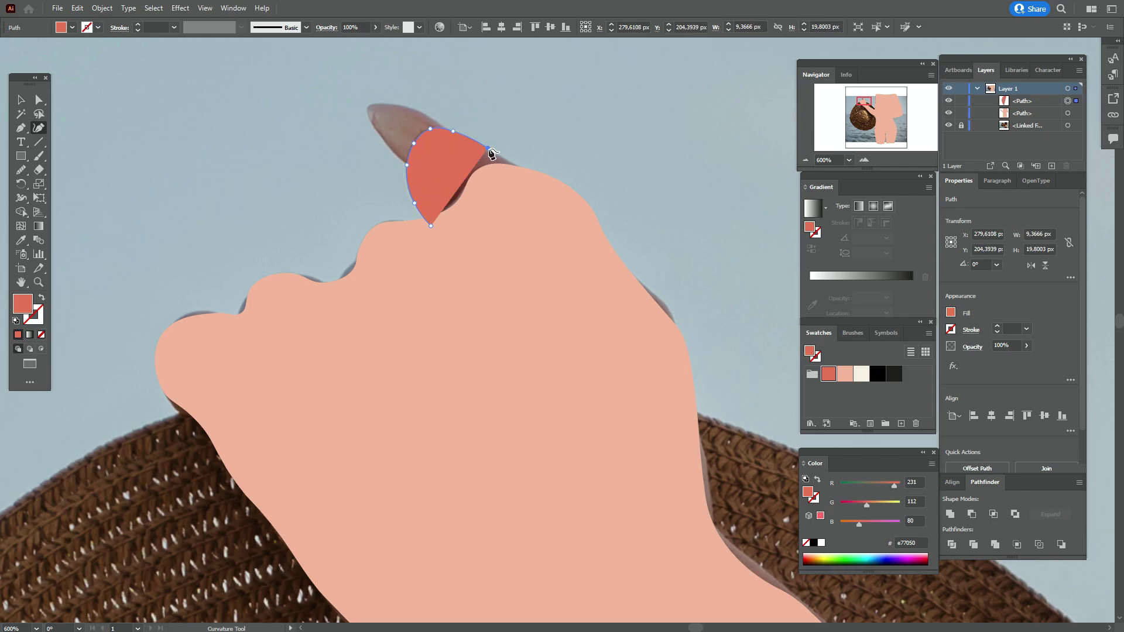
{"action": "left_click", "coordinate": [527, 174]}
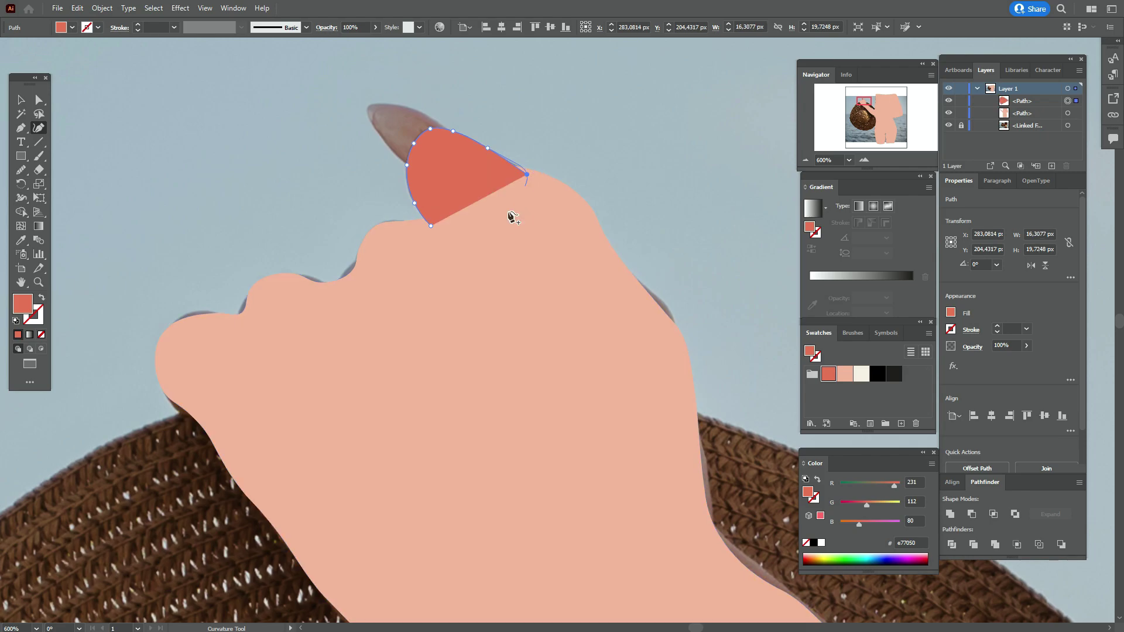
{"action": "left_click", "coordinate": [490, 227]}
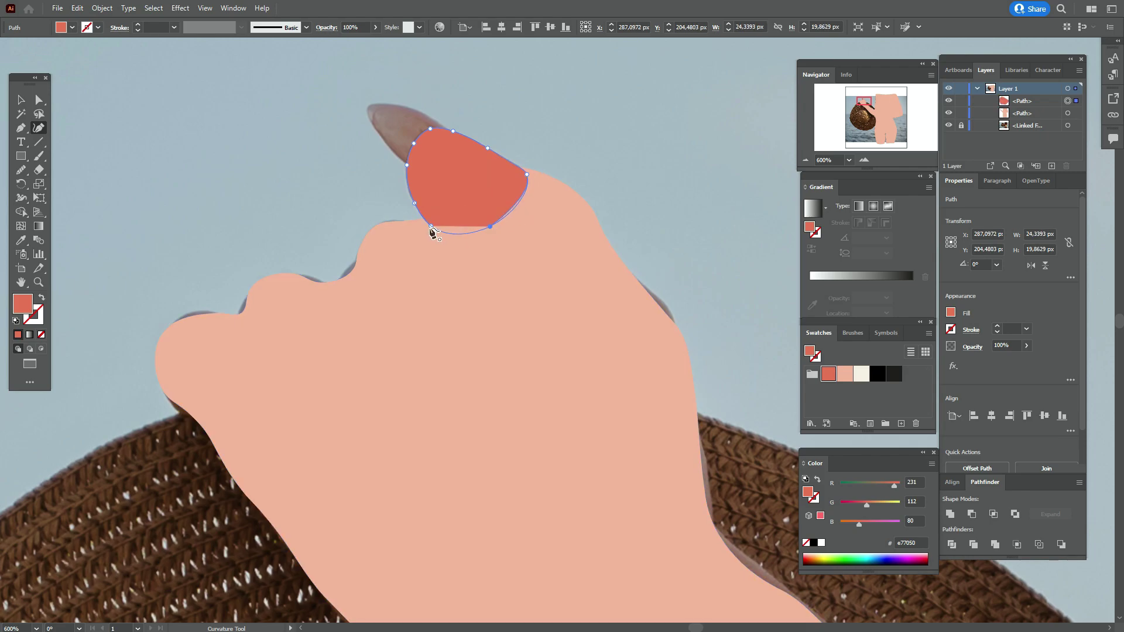
{"action": "left_click", "coordinate": [432, 232]}
Bring the skin-coloured hand shape to the front so only the nail tip shows
{"action": "key", "text": "v"}
{"action": "left_click", "coordinate": [364, 324]}
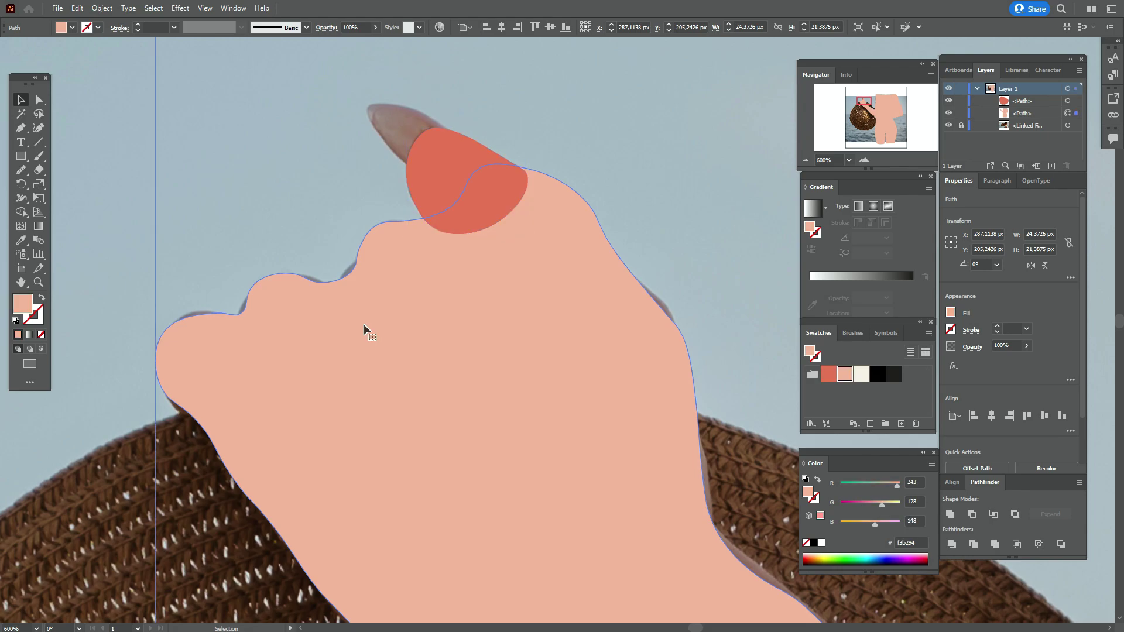
{"action": "right_click", "coordinate": [364, 324]}
{"action": "mouse_move", "coordinate": [465, 269]}
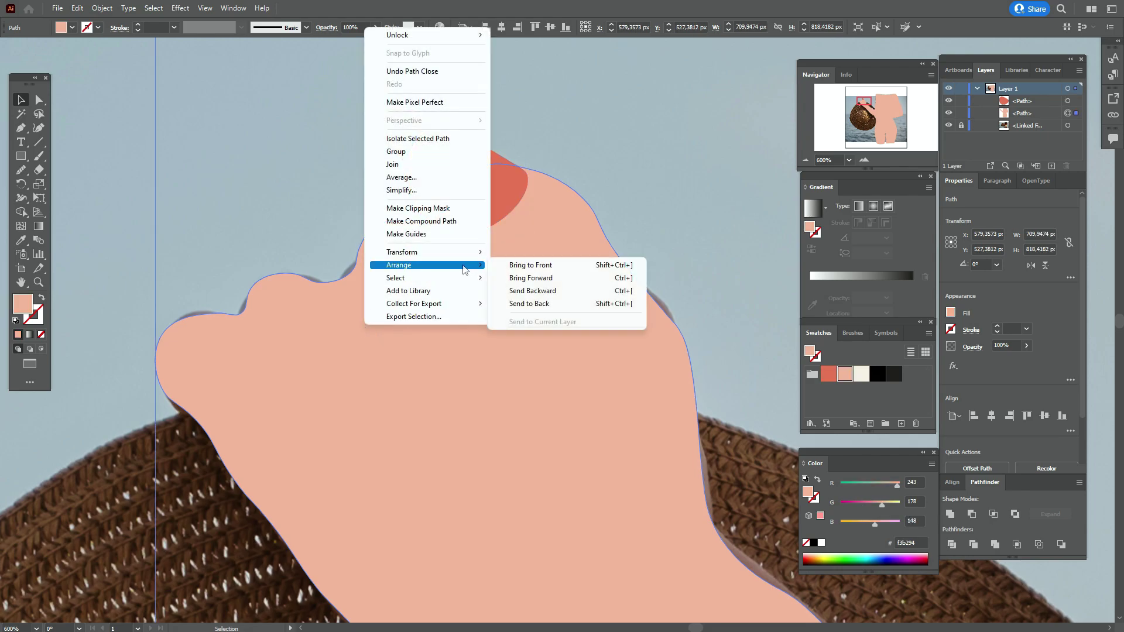
{"action": "left_click", "coordinate": [530, 265]}
{"action": "left_click", "coordinate": [271, 211]}
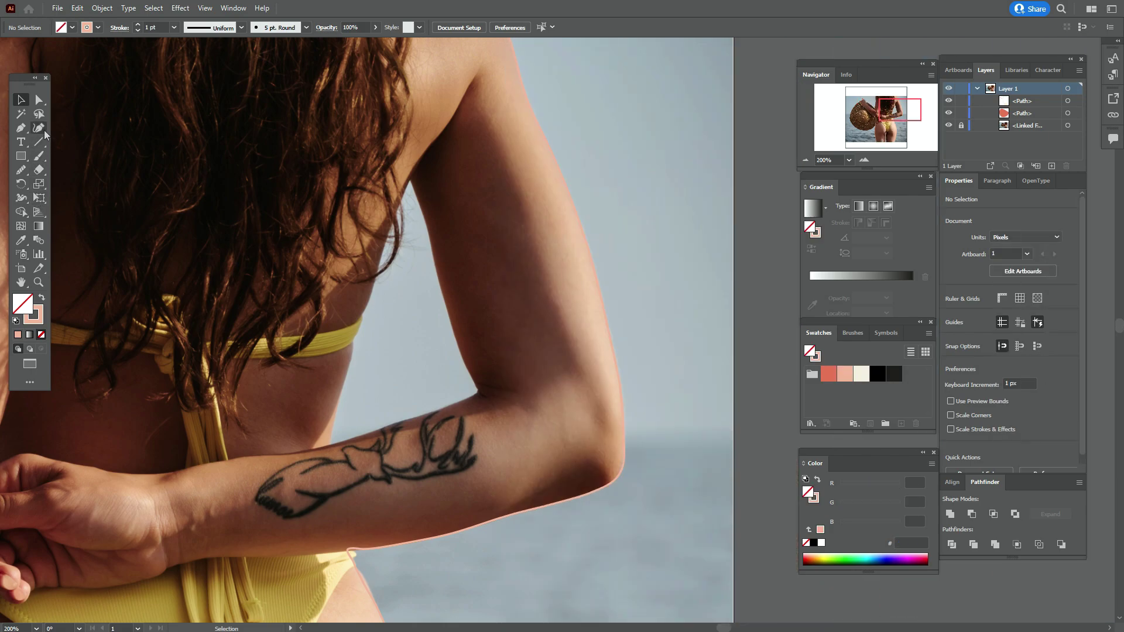
Begin tracing the arm-back gap down the inner arm edge to the back
{"action": "left_click", "coordinate": [42, 129]}
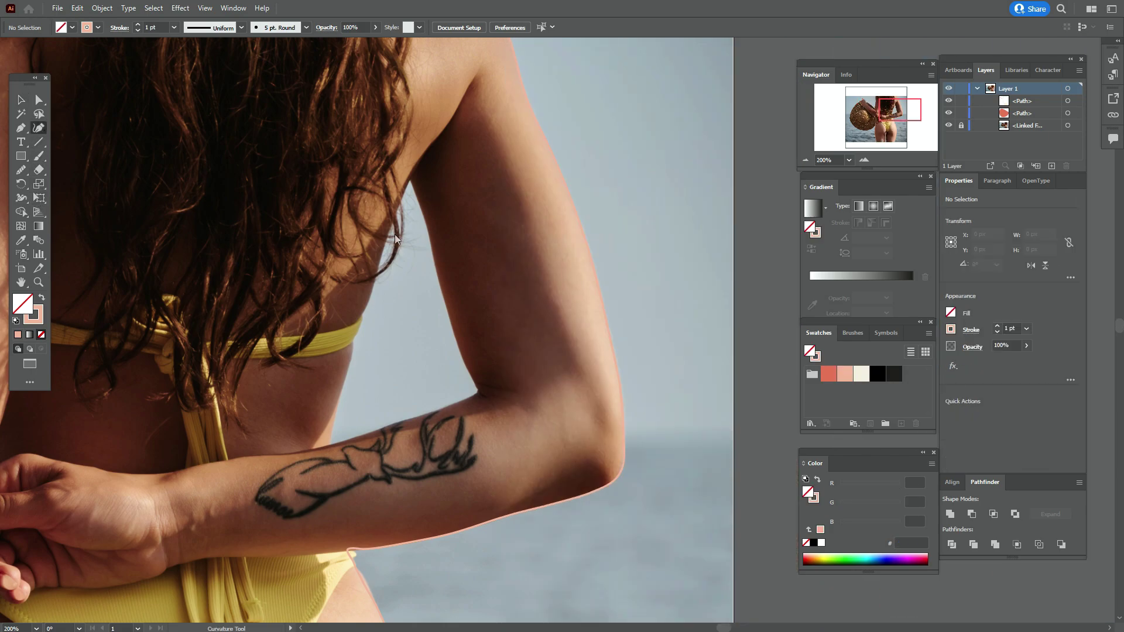
{"action": "left_click", "coordinate": [409, 180]}
{"action": "left_click", "coordinate": [384, 242]}
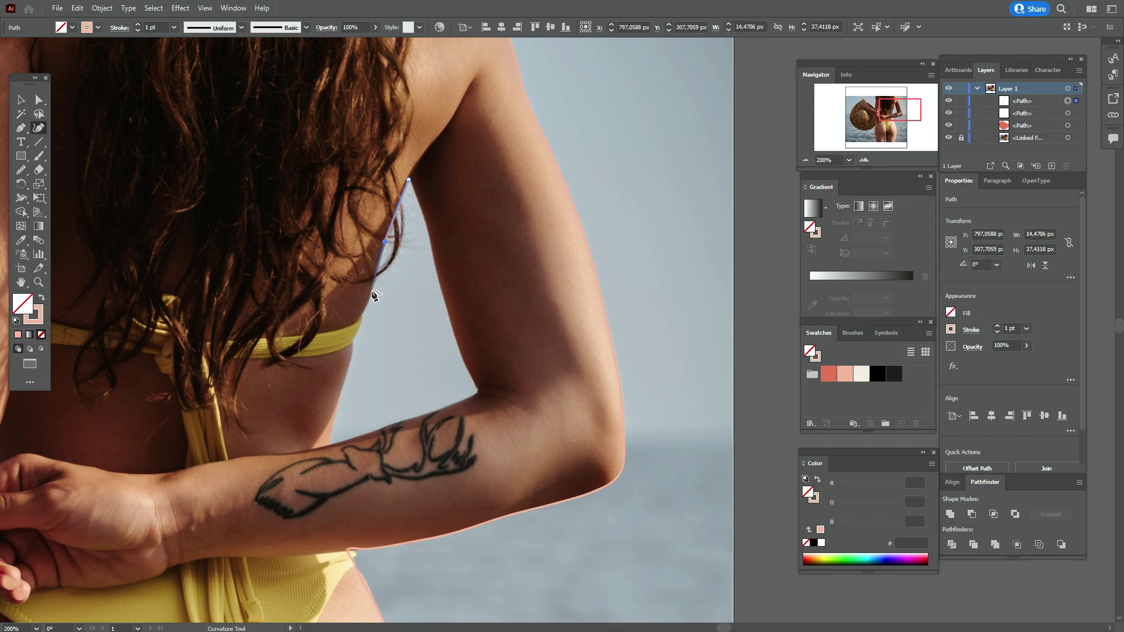
{"action": "left_click", "coordinate": [363, 314]}
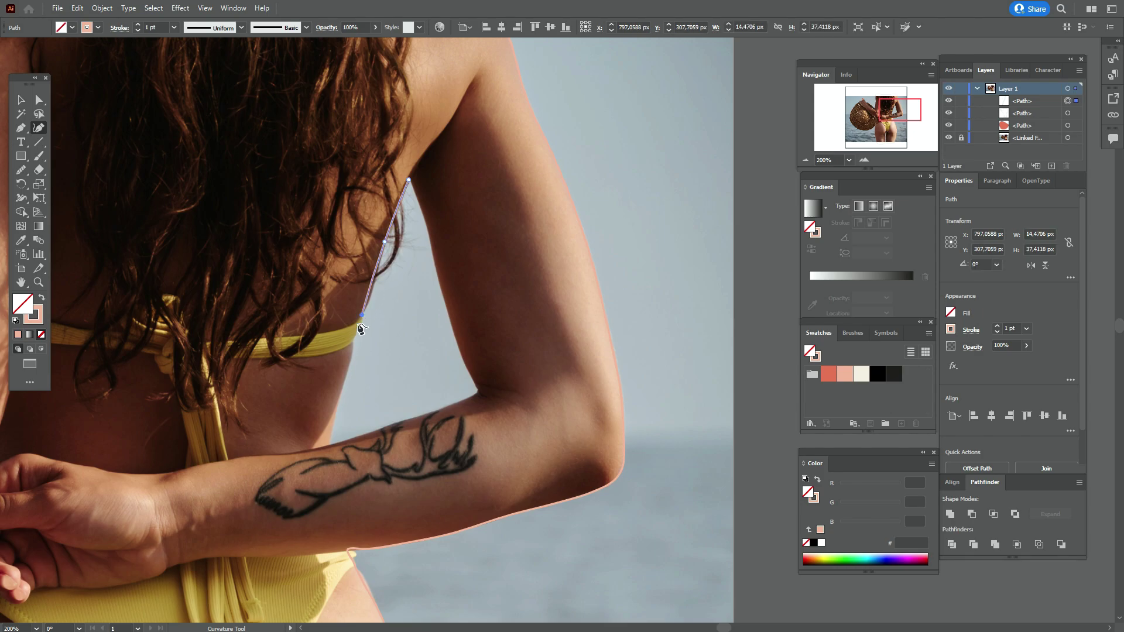
{"action": "left_click", "coordinate": [342, 386]}
{"action": "left_click", "coordinate": [334, 413]}
{"action": "left_click", "coordinate": [327, 446]}
Continue the gap outline along the forearm, around the elbow and up the arm to close it
{"action": "left_click", "coordinate": [364, 438]}
{"action": "left_click", "coordinate": [394, 426]}
{"action": "left_click", "coordinate": [434, 412]}
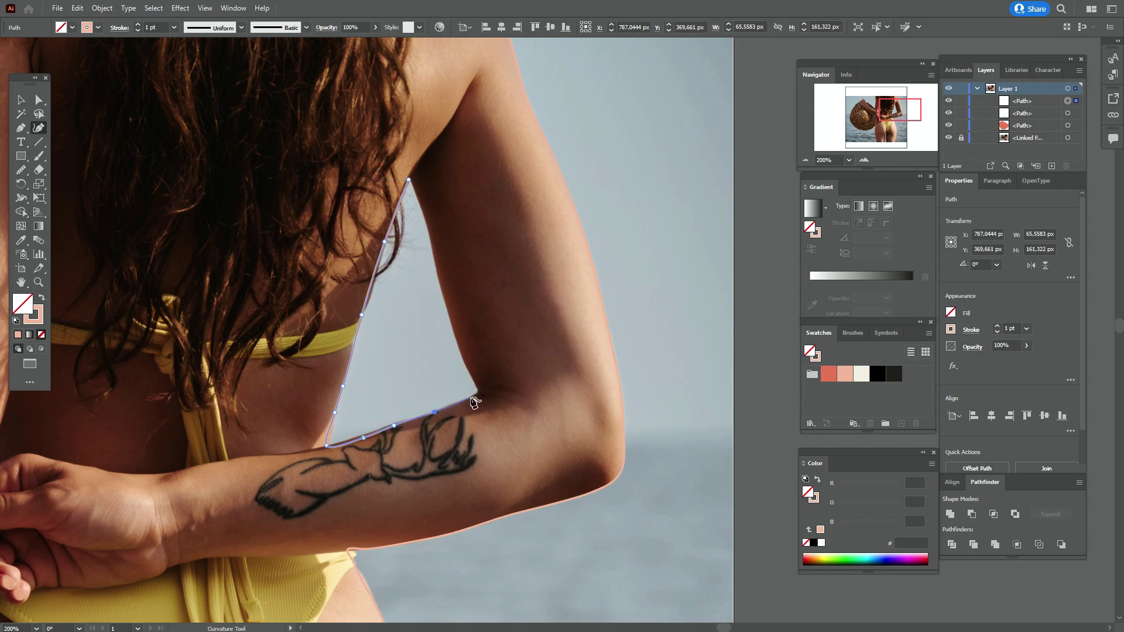
{"action": "left_click", "coordinate": [449, 406]}
{"action": "left_click", "coordinate": [476, 394]}
{"action": "left_click", "coordinate": [470, 376]}
{"action": "left_click", "coordinate": [459, 350]}
{"action": "left_click", "coordinate": [444, 299]}
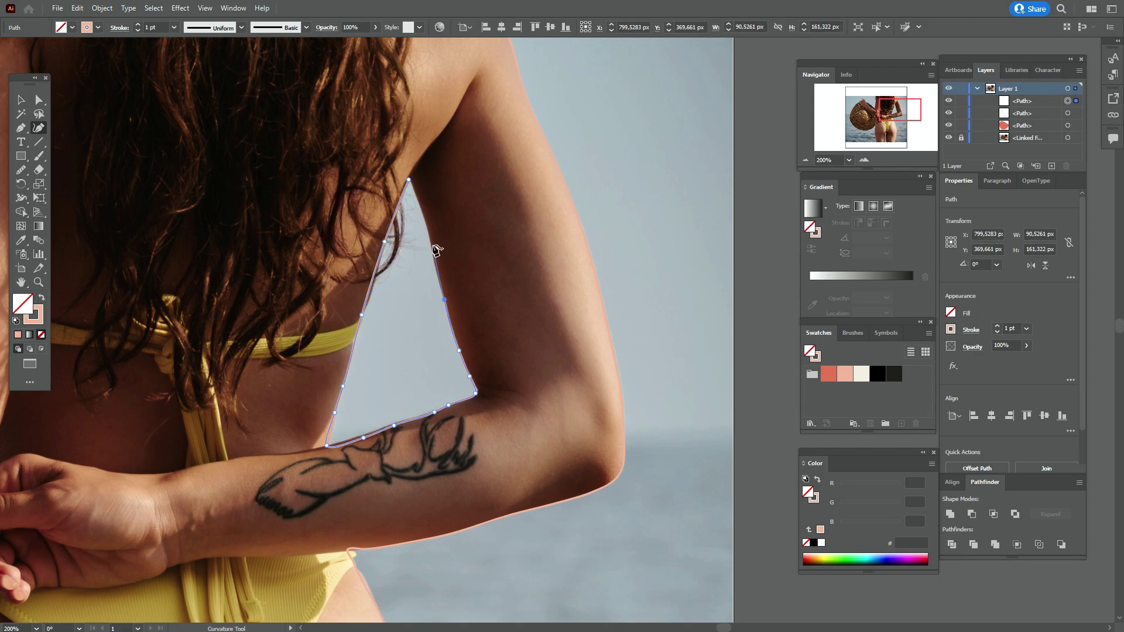
{"action": "left_click", "coordinate": [433, 247]}
{"action": "left_click", "coordinate": [422, 205]}
{"action": "left_click", "coordinate": [409, 179]}
Fill both the gap and arm outline, select them together, and apply Pathfinder Exclude
{"action": "left_click", "coordinate": [38, 99]}
{"action": "left_click", "coordinate": [41, 298]}
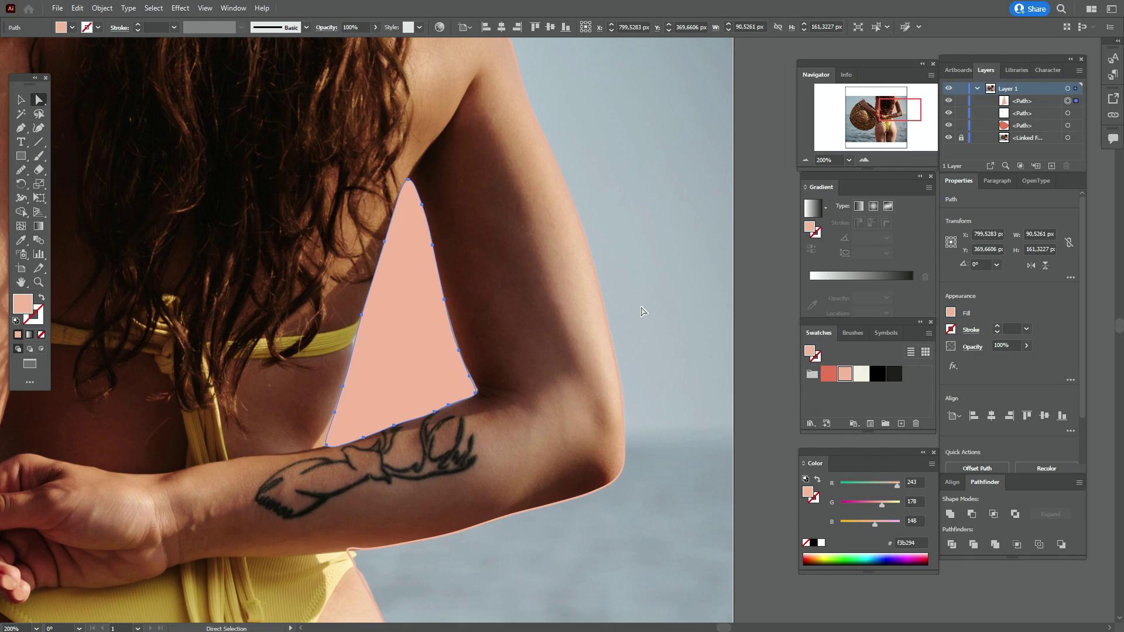
{"action": "left_click", "coordinate": [606, 312]}
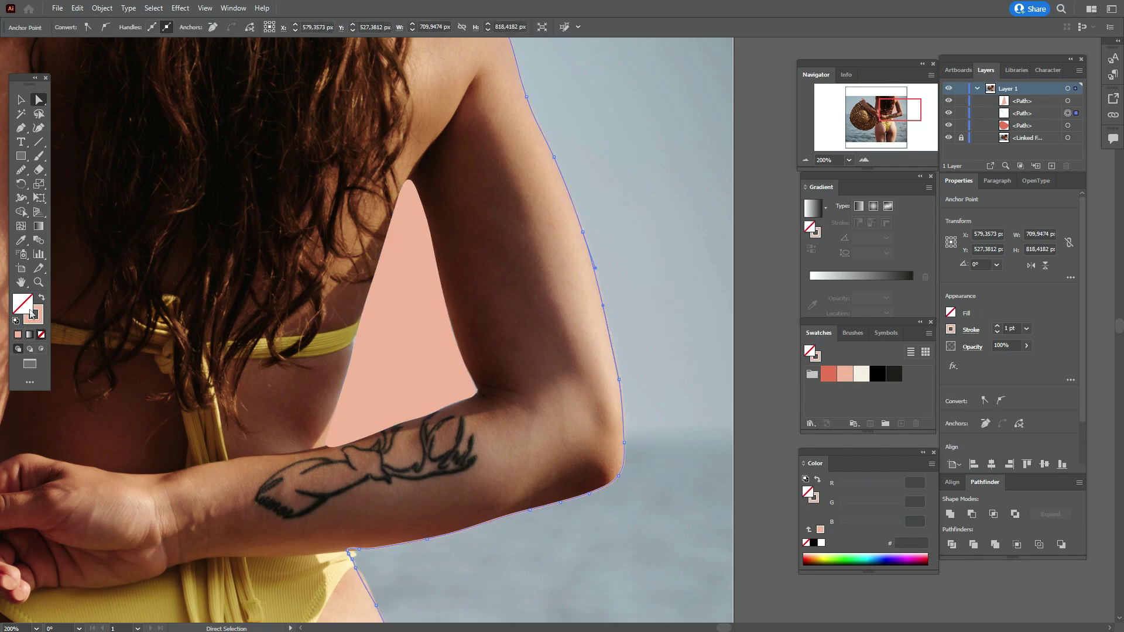
{"action": "left_click", "coordinate": [42, 298]}
{"action": "left_click", "coordinate": [431, 368], "text": "shift"}
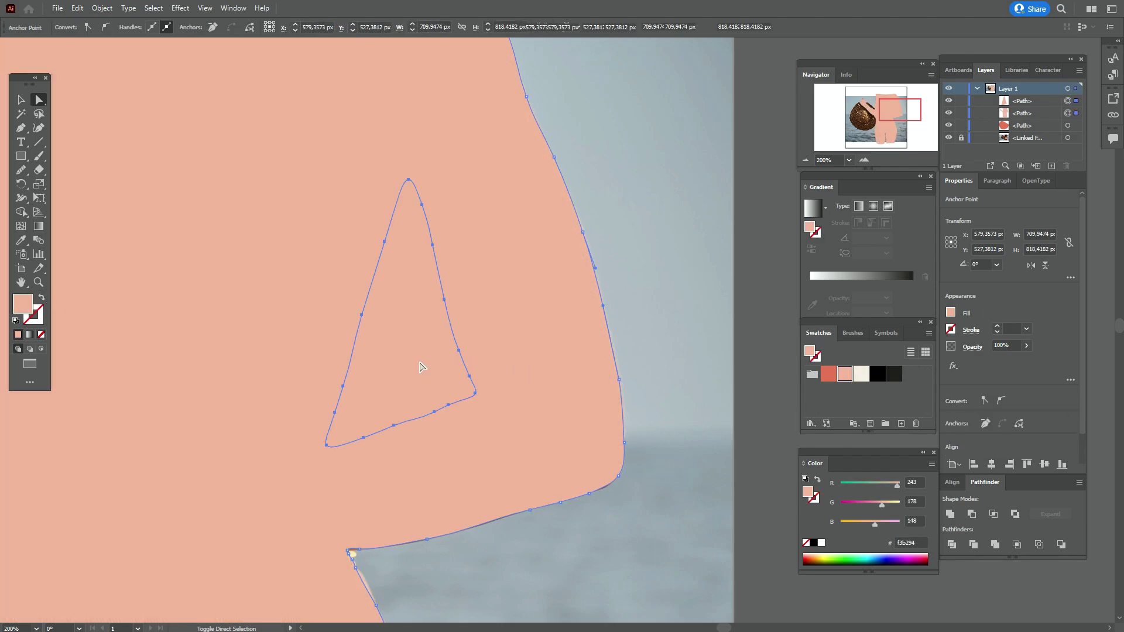
{"action": "left_click", "coordinate": [1015, 515]}
Pan to the lower body and swap the compound body shape's fill to an outline
{"action": "left_click", "coordinate": [755, 456]}
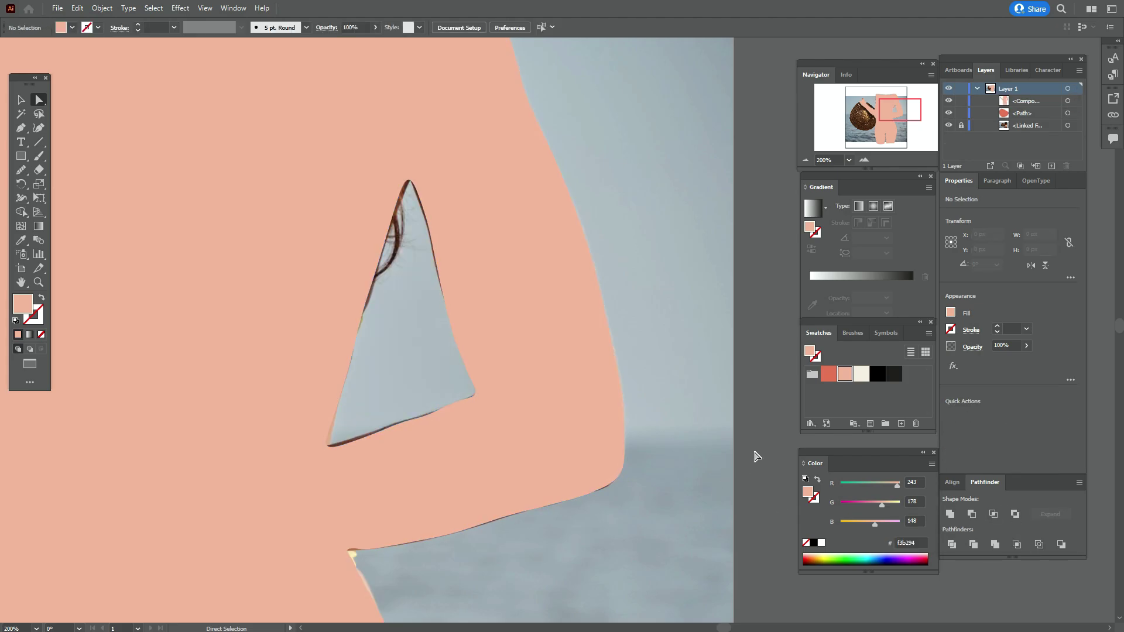
{"action": "key", "text": "h"}
{"action": "left_click_drag", "start_coordinate": [346, 427], "coordinate": [586, 82]}
{"action": "left_click_drag", "start_coordinate": [515, 289], "coordinate": [473, 343]}
{"action": "left_click", "coordinate": [16, 100]}
{"action": "left_click", "coordinate": [351, 321]}
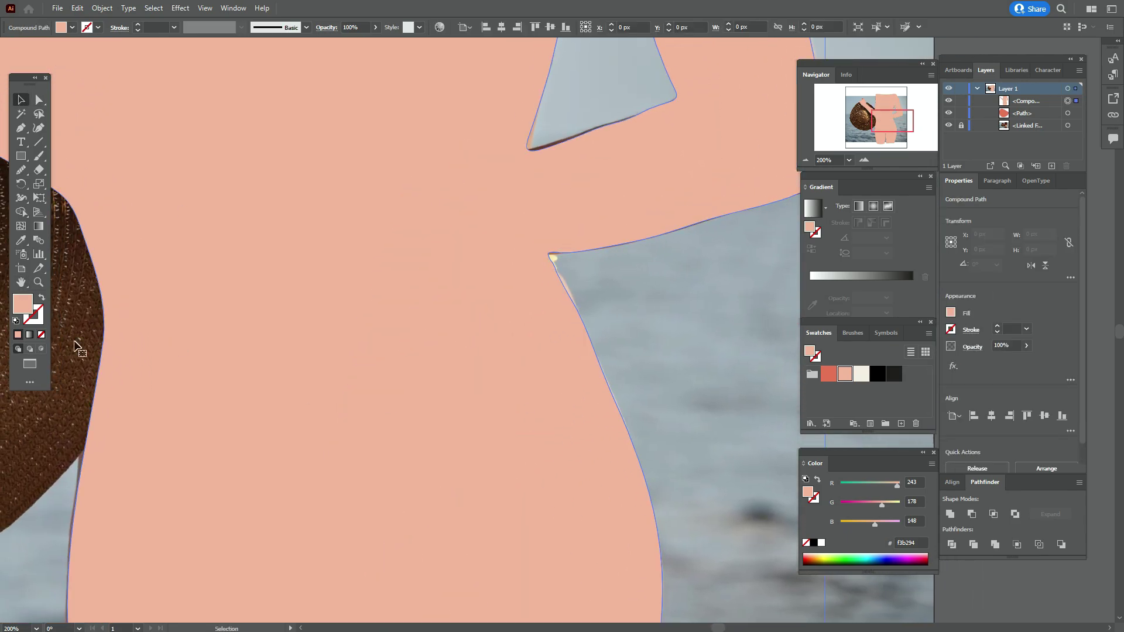
{"action": "left_click", "coordinate": [42, 299]}
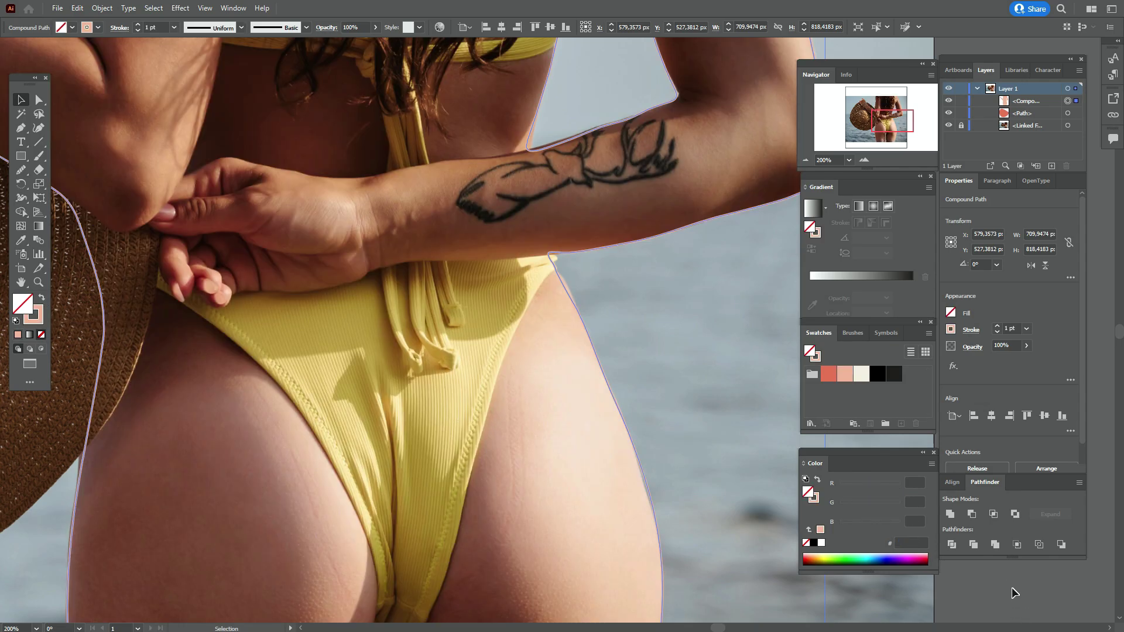
Set the fill to black 000000 with no stroke for new shapes
{"action": "left_click", "coordinate": [1012, 588]}
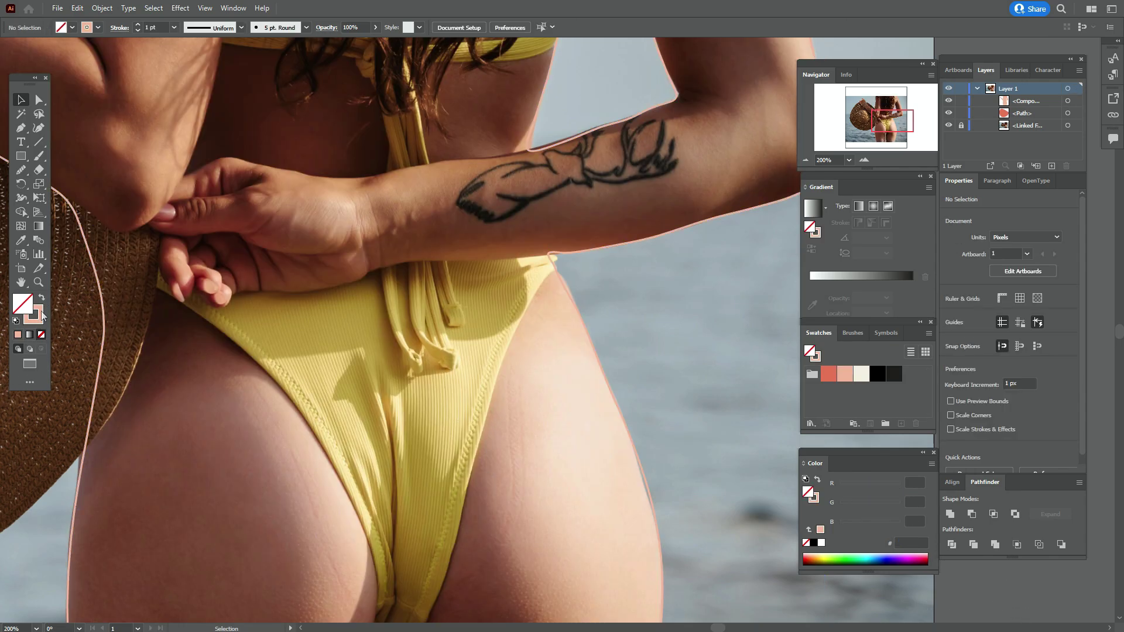
{"action": "left_click", "coordinate": [878, 375]}
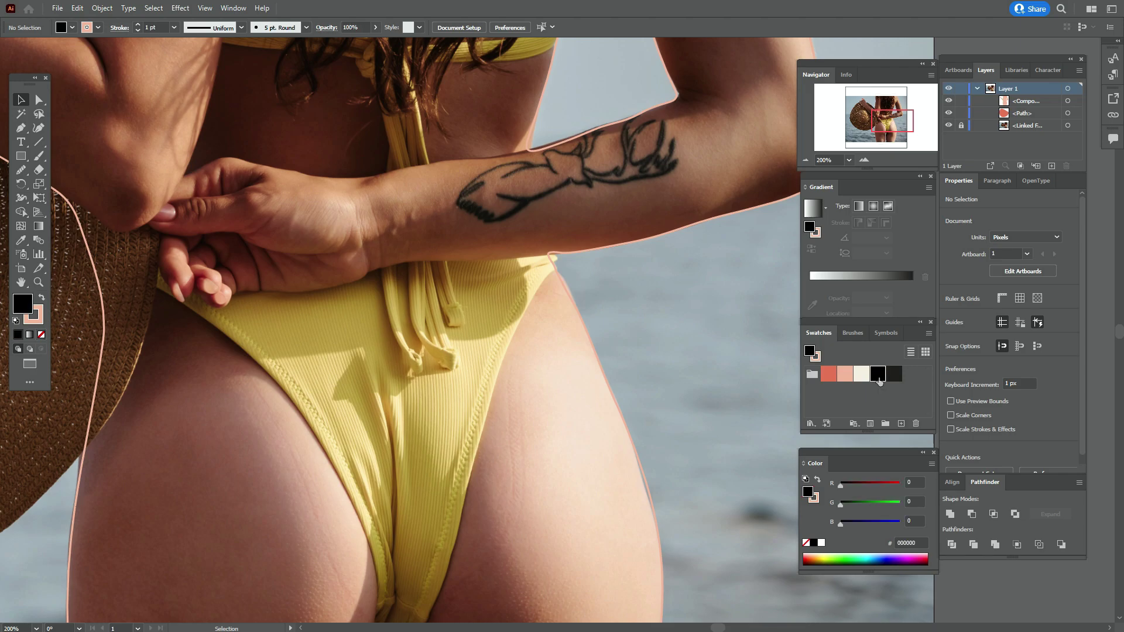
{"action": "left_click", "coordinate": [41, 334]}
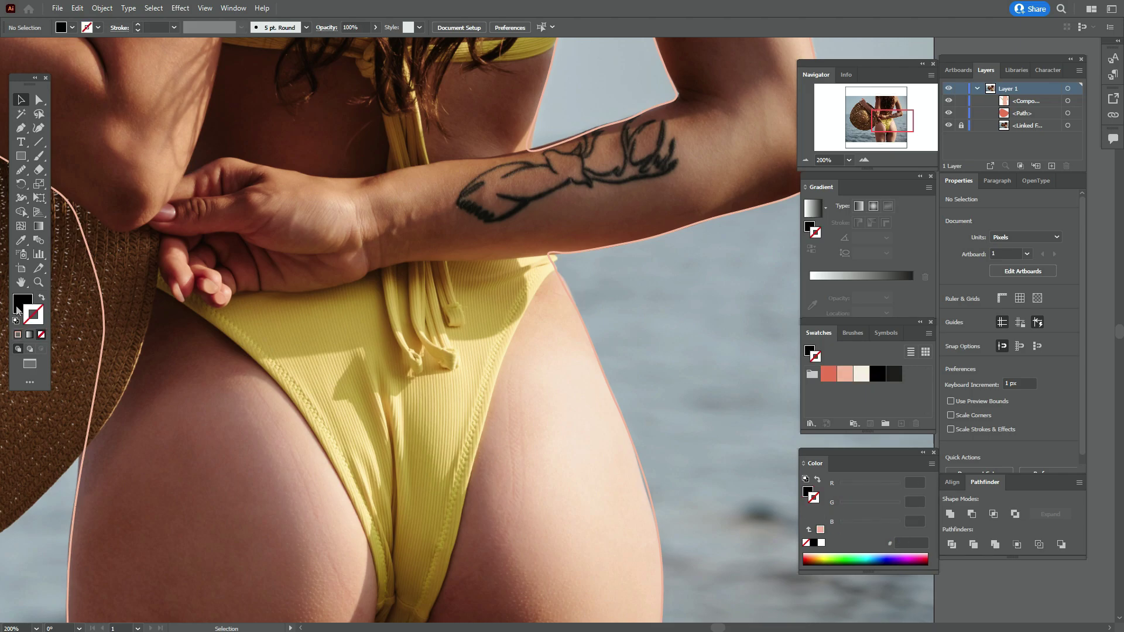
{"action": "left_click", "coordinate": [21, 129]}
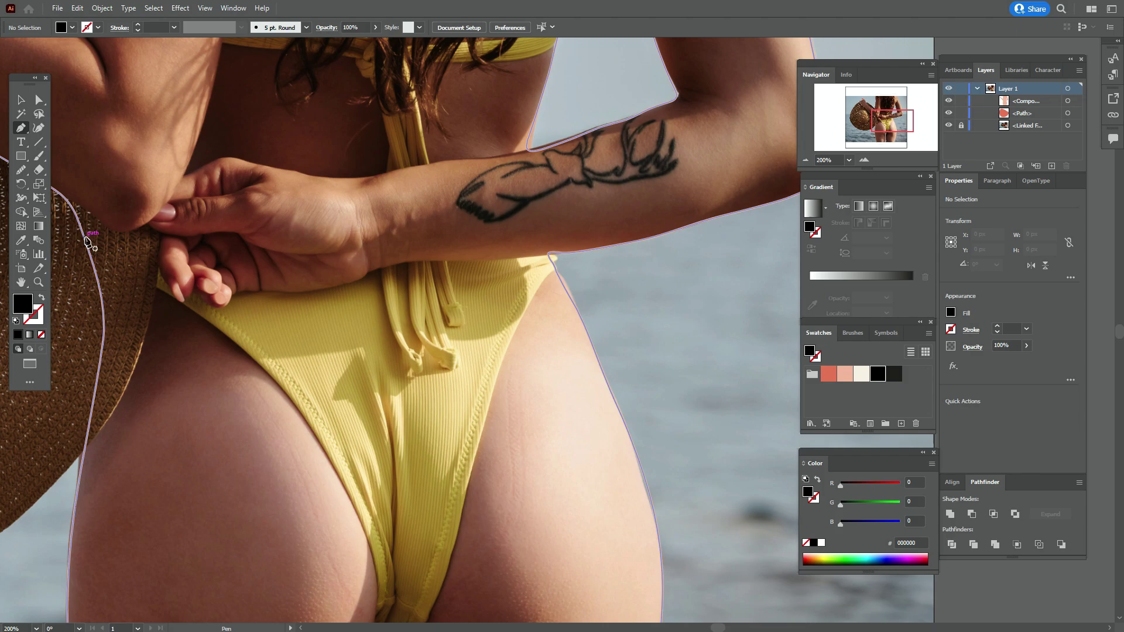
Pen-draw the swimsuit bottom's top edge across the hips and the leg opening down to the crotch
{"action": "left_click", "coordinate": [85, 236]}
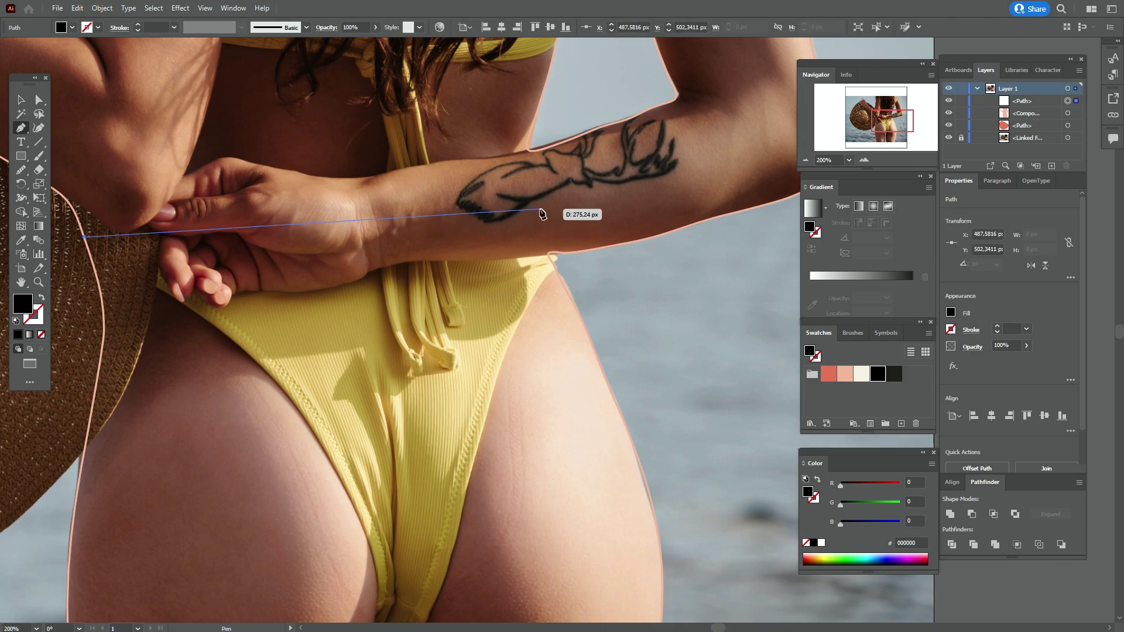
{"action": "left_click_drag", "start_coordinate": [540, 209], "coordinate": [704, 146]}
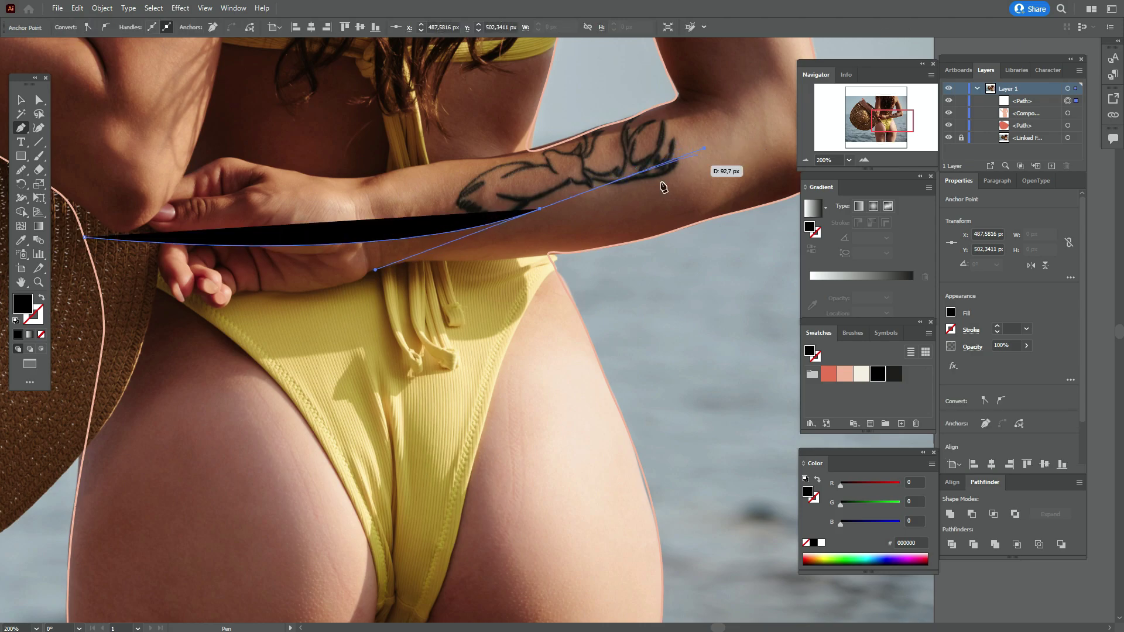
{"action": "left_click", "coordinate": [541, 210]}
{"action": "left_click_drag", "start_coordinate": [550, 268], "coordinate": [569, 292]}
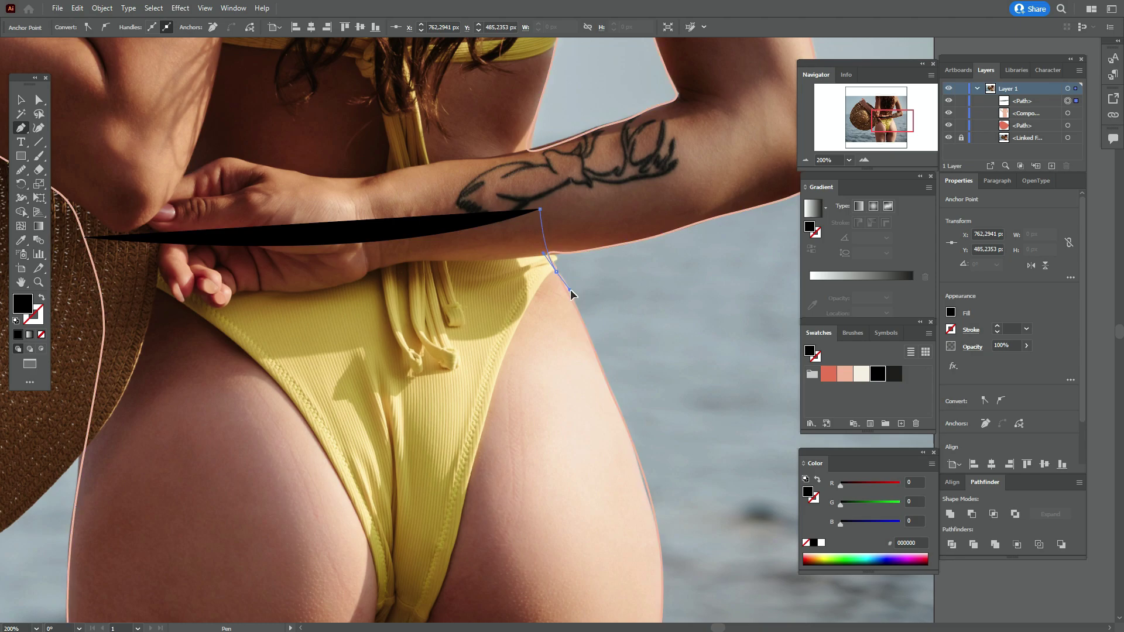
{"action": "left_click_drag", "start_coordinate": [570, 289], "coordinate": [571, 289]}
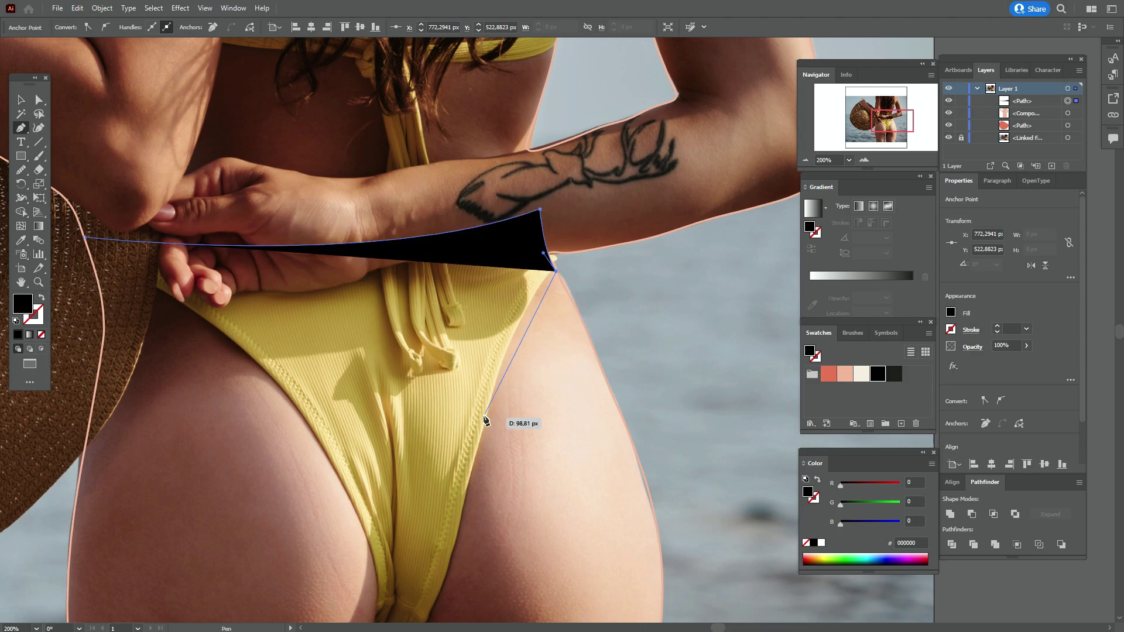
{"action": "left_click_drag", "start_coordinate": [467, 488], "coordinate": [425, 585]}
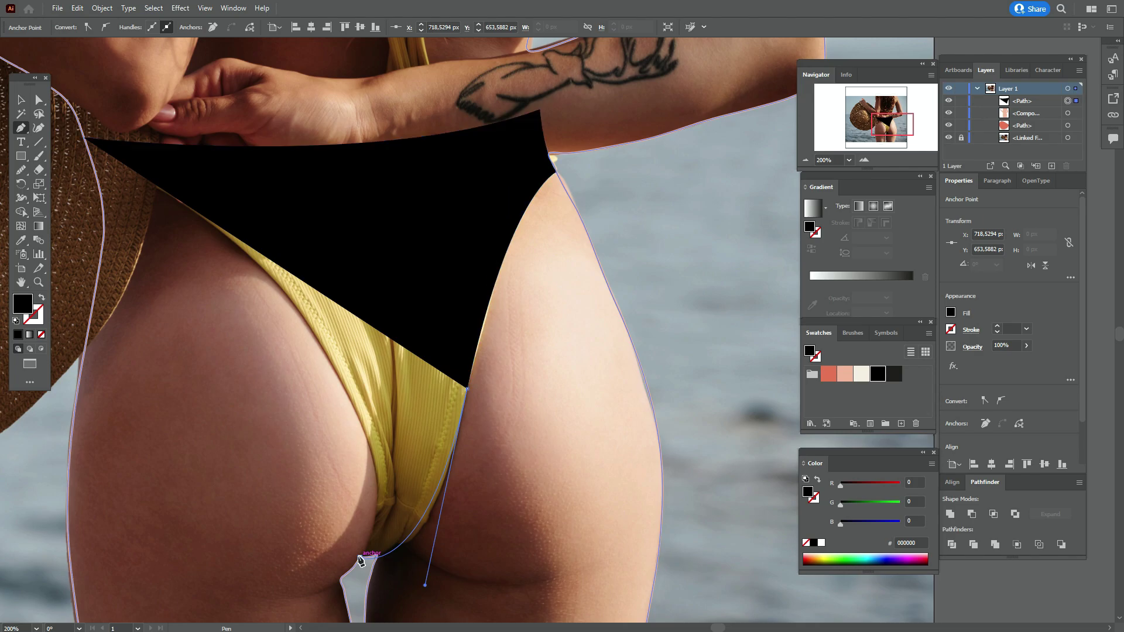
{"action": "left_click", "coordinate": [359, 559]}
Curve the other leg opening up, close the swimsuit path, and fill it dark 1d1d1b
{"action": "left_click", "coordinate": [40, 298]}
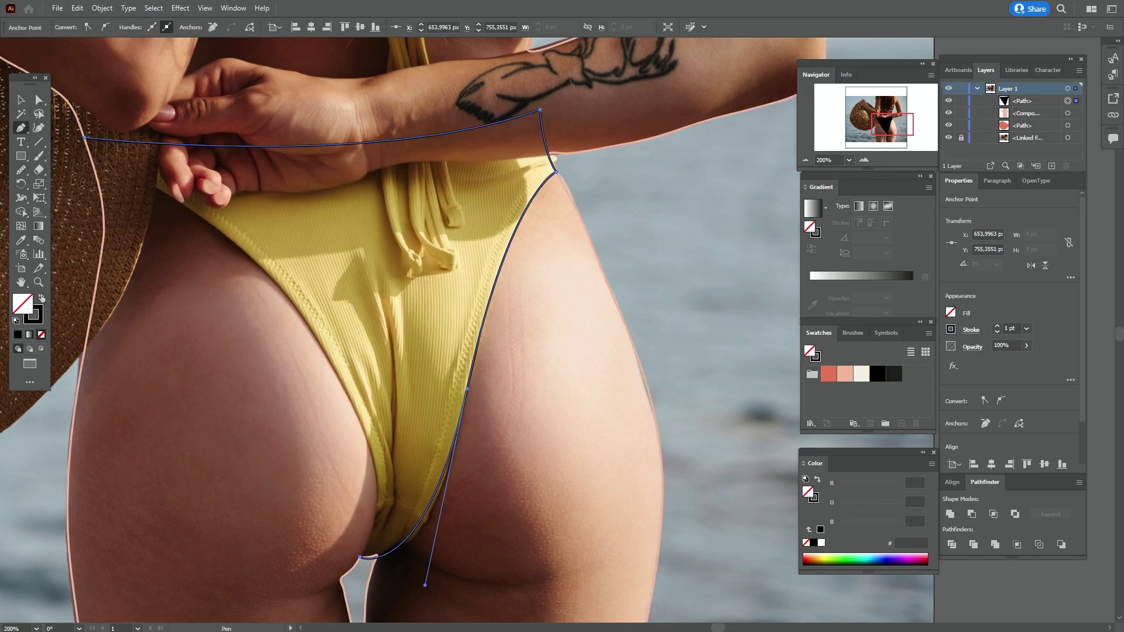
{"action": "left_click_drag", "start_coordinate": [327, 357], "coordinate": [192, 161]}
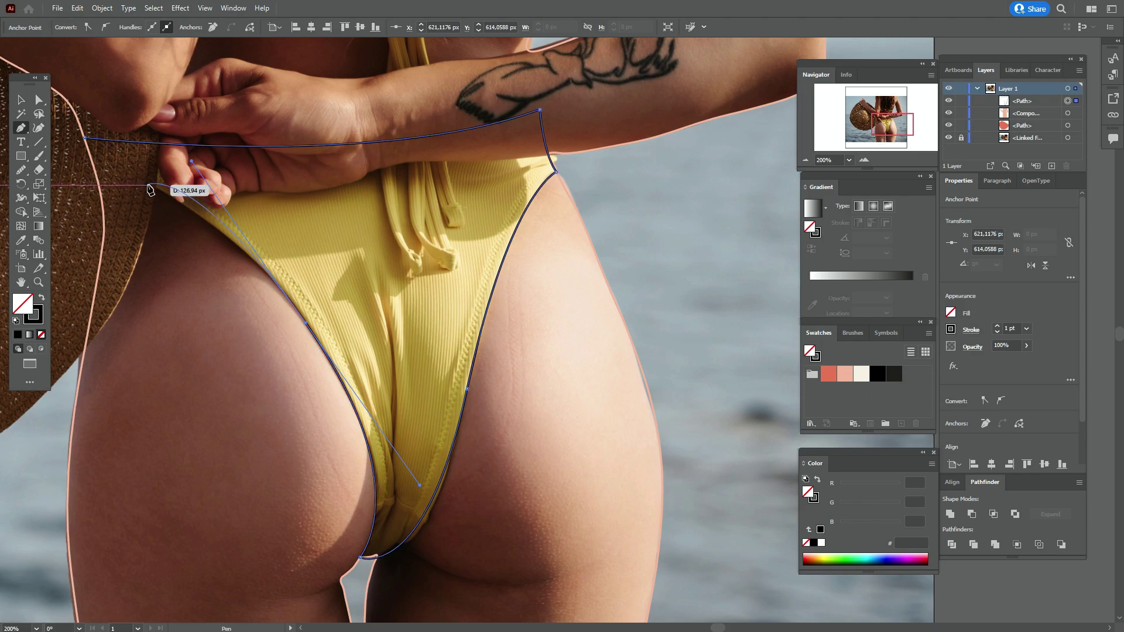
{"action": "left_click", "coordinate": [102, 195]}
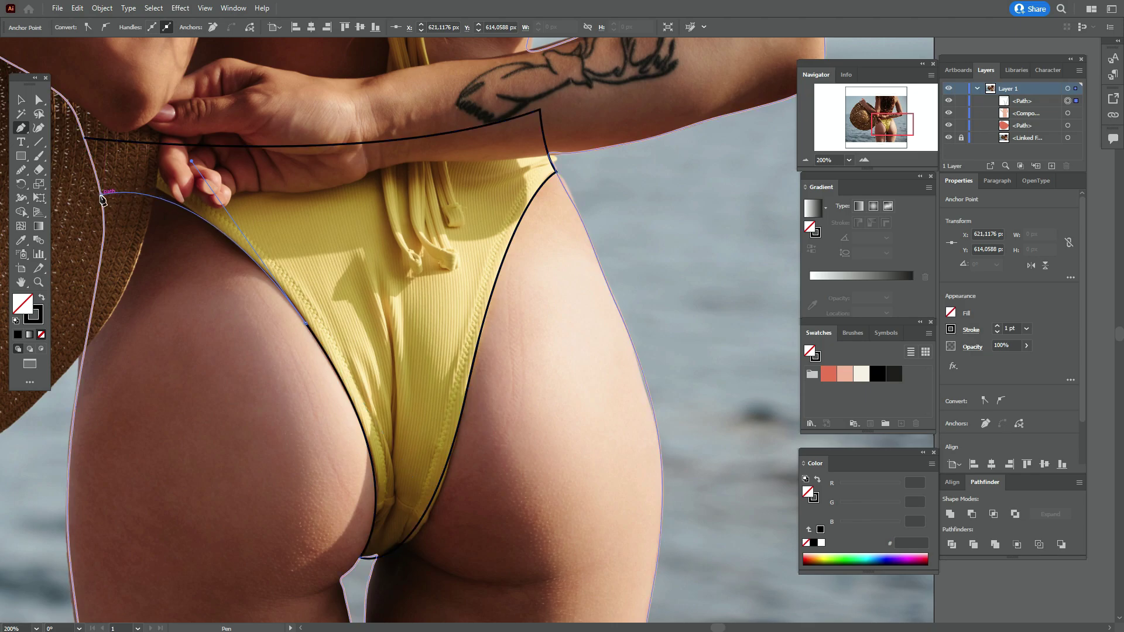
{"action": "left_click", "coordinate": [85, 140]}
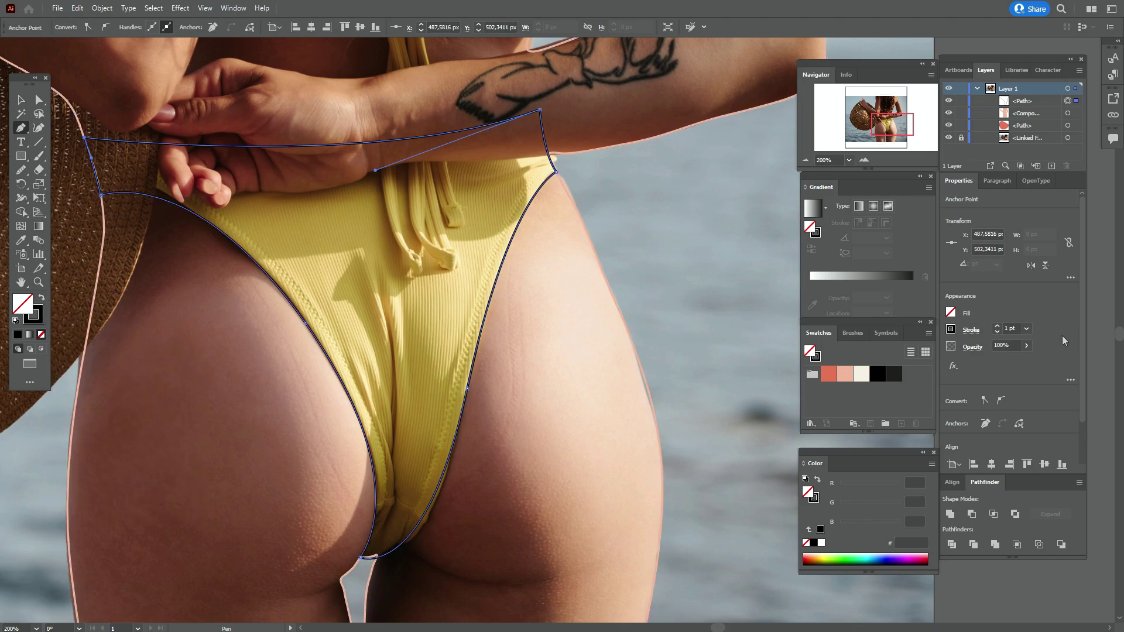
{"action": "left_click", "coordinate": [892, 374]}
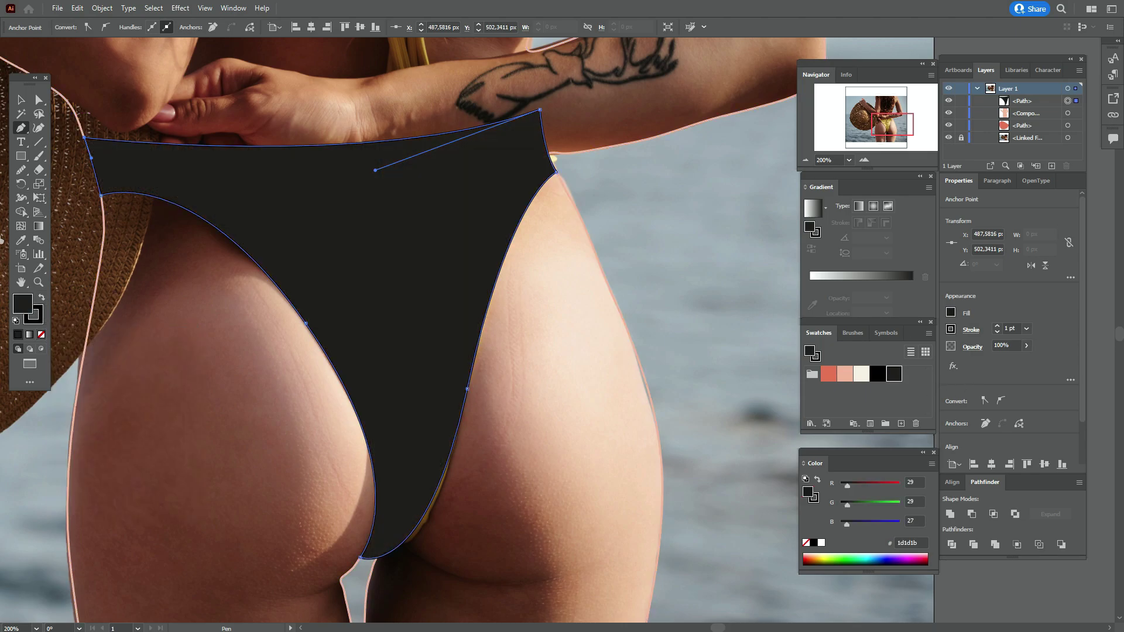
Set the swimsuit bottom's stroke to None and deselect it
{"action": "left_click", "coordinate": [21, 102]}
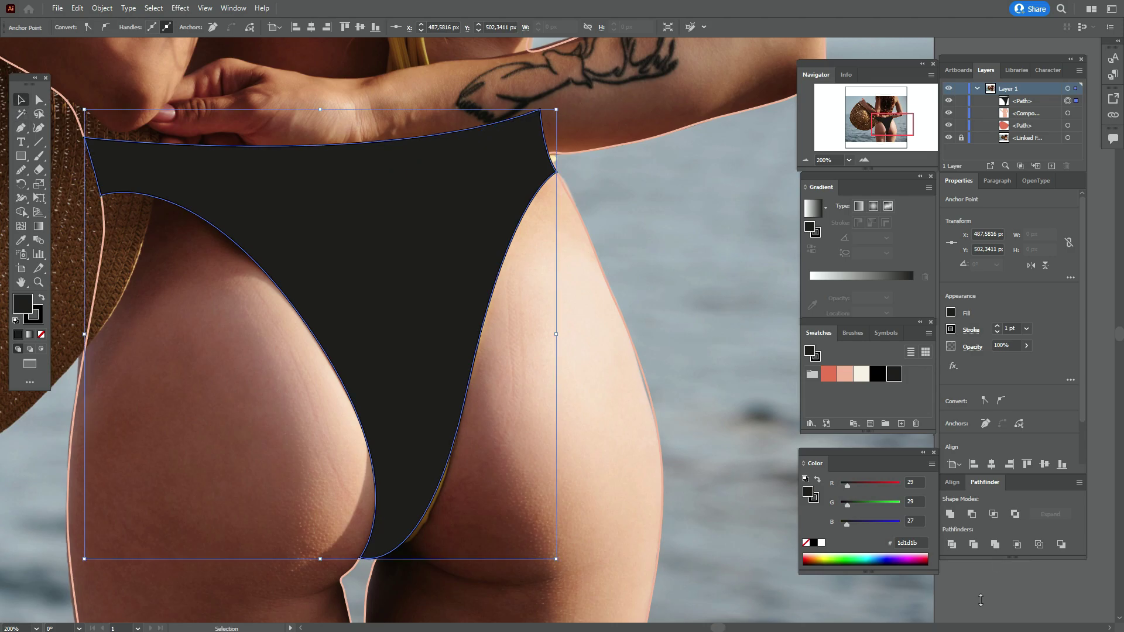
{"action": "key", "text": "ctrl+shift+a"}
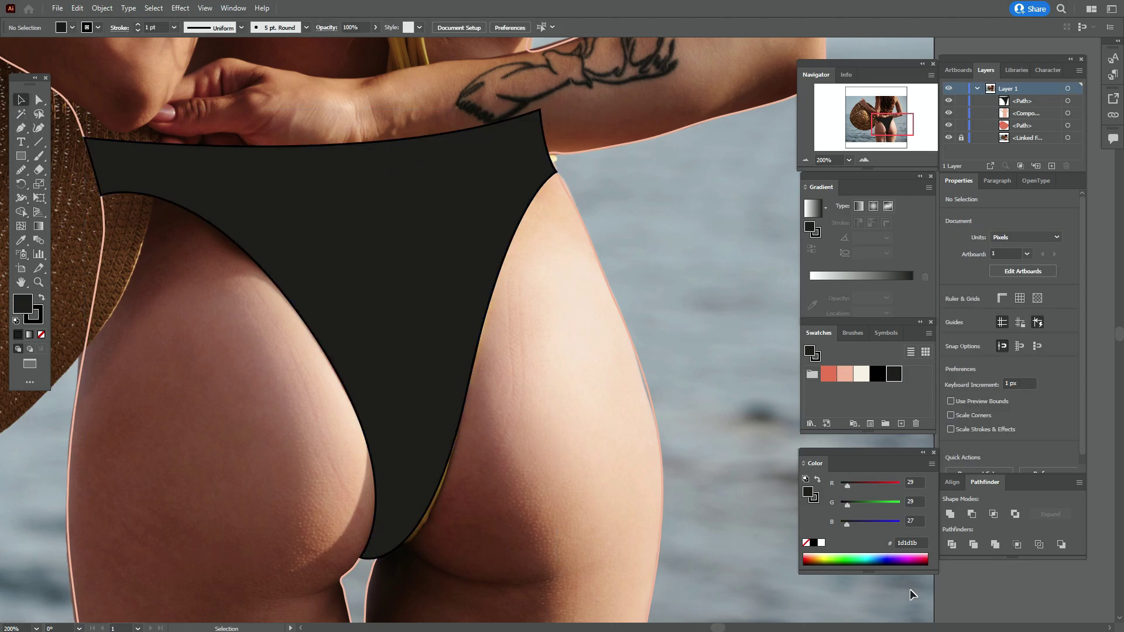
{"action": "left_click", "coordinate": [350, 322]}
{"action": "left_click", "coordinate": [34, 316]}
{"action": "left_click", "coordinate": [42, 334]}
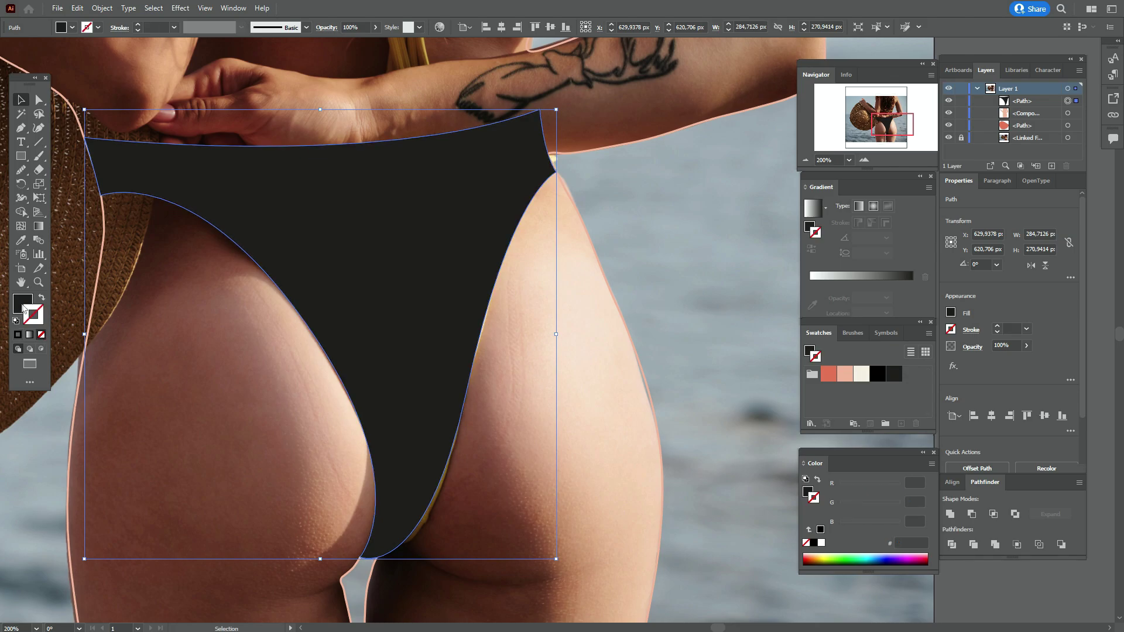
{"action": "left_click", "coordinate": [971, 578]}
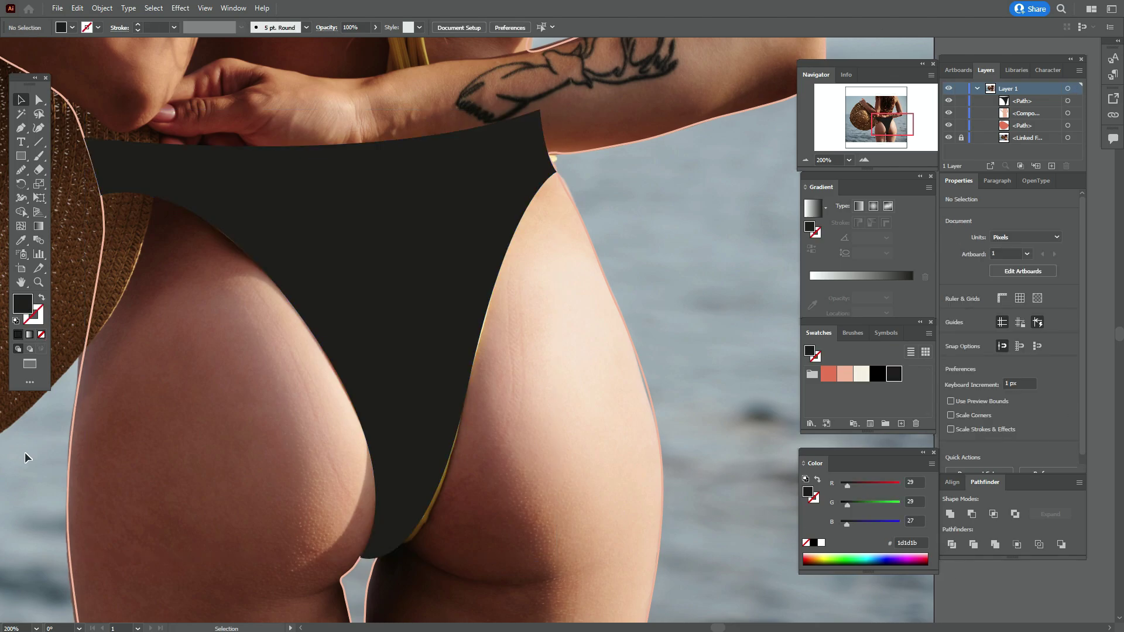
Pan the view up to her upper back and arm
{"action": "left_click", "coordinate": [21, 282]}
{"action": "left_click_drag", "start_coordinate": [259, 234], "coordinate": [369, 396]}
{"action": "left_click_drag", "start_coordinate": [436, 179], "coordinate": [429, 336]}
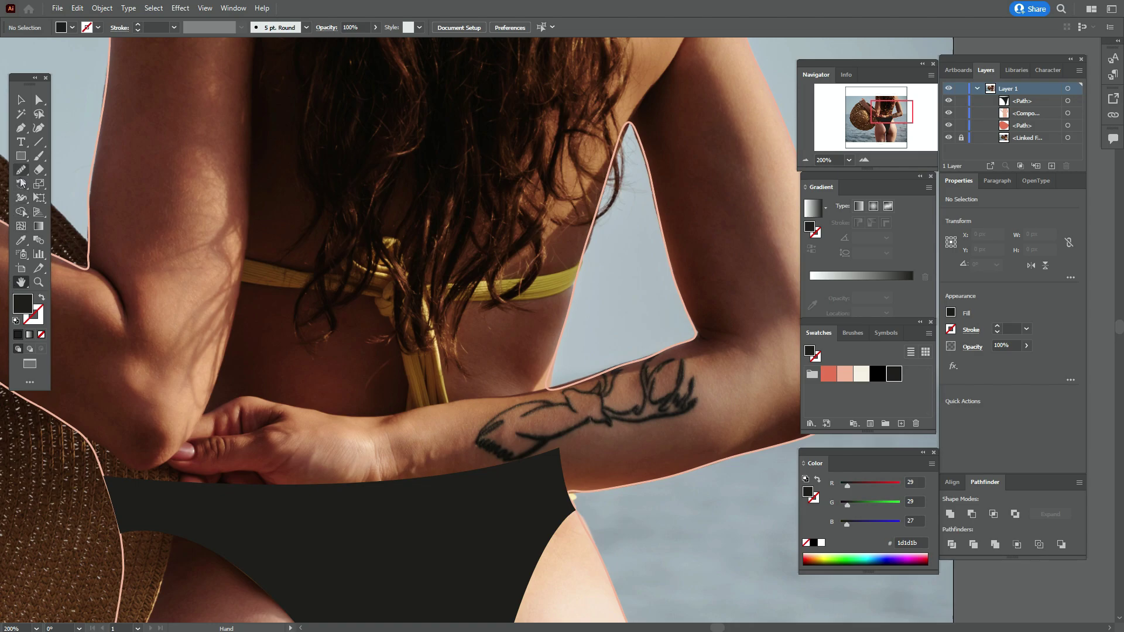
Pen-draw a closed curved near-black strap band across her upper back over the bikini top
{"action": "left_click", "coordinate": [21, 128]}
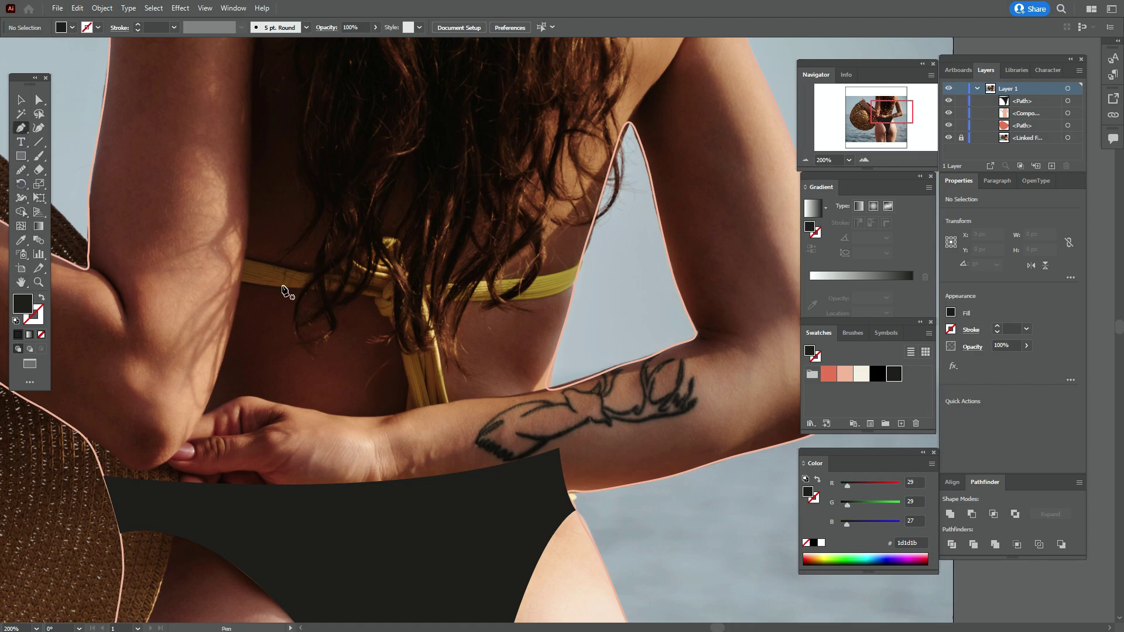
{"action": "left_click", "coordinate": [241, 259]}
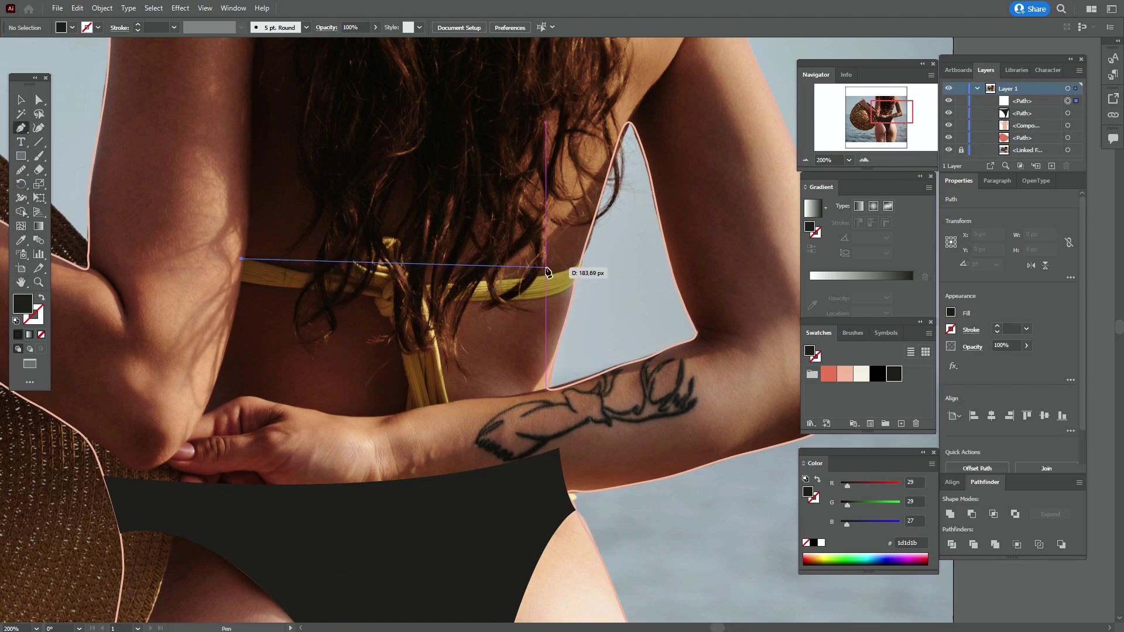
{"action": "left_click_drag", "start_coordinate": [582, 262], "coordinate": [708, 214]}
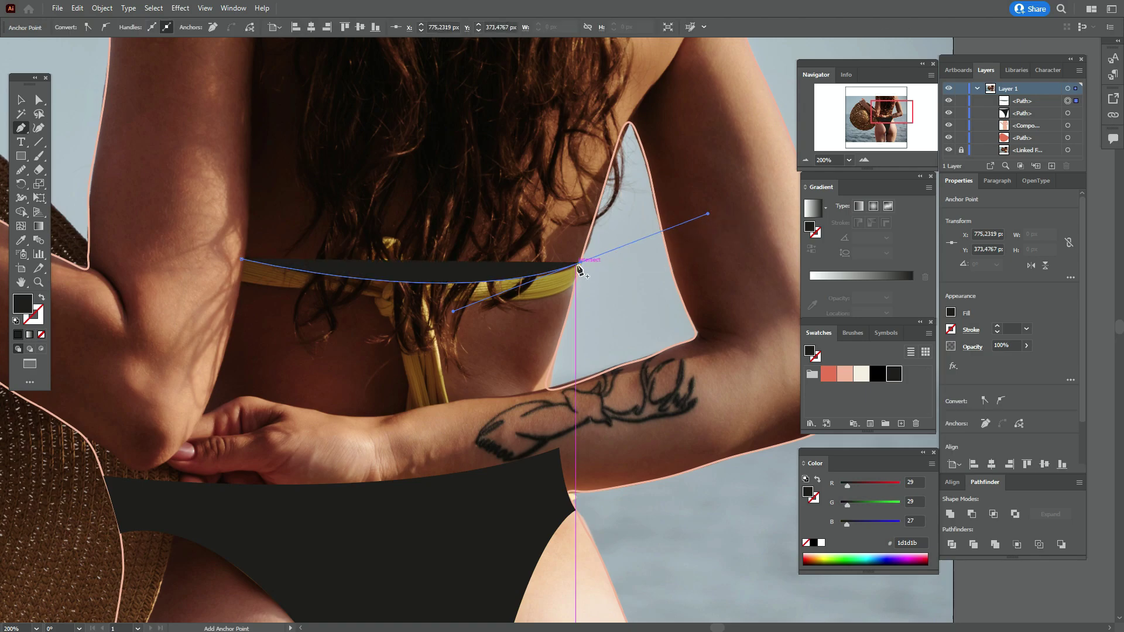
{"action": "left_click", "coordinate": [581, 264]}
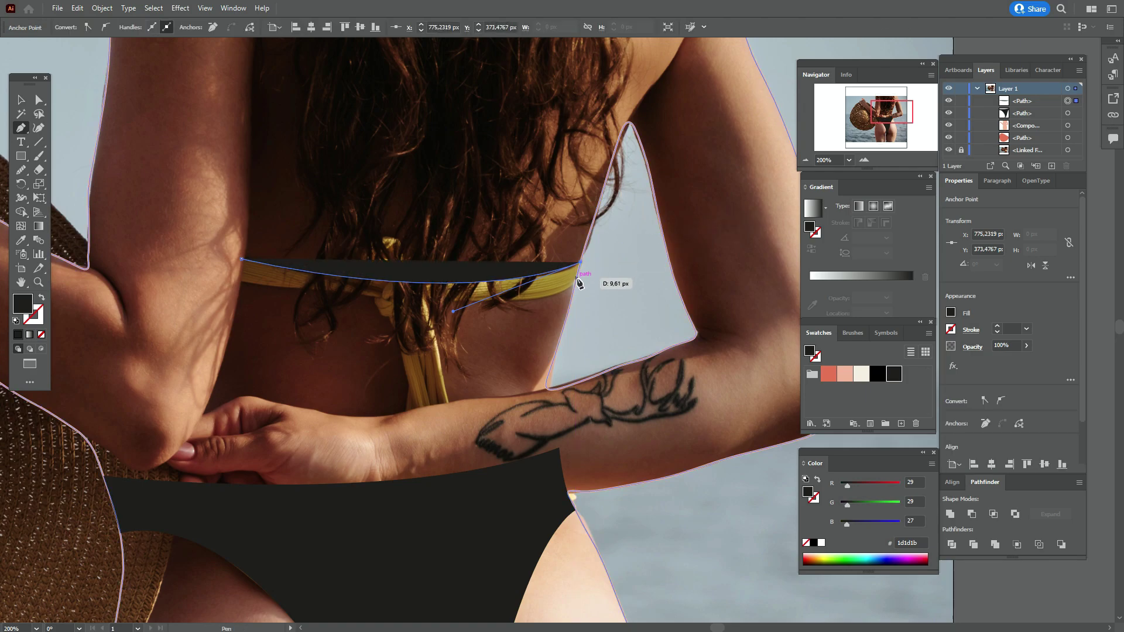
{"action": "left_click", "coordinate": [576, 284]}
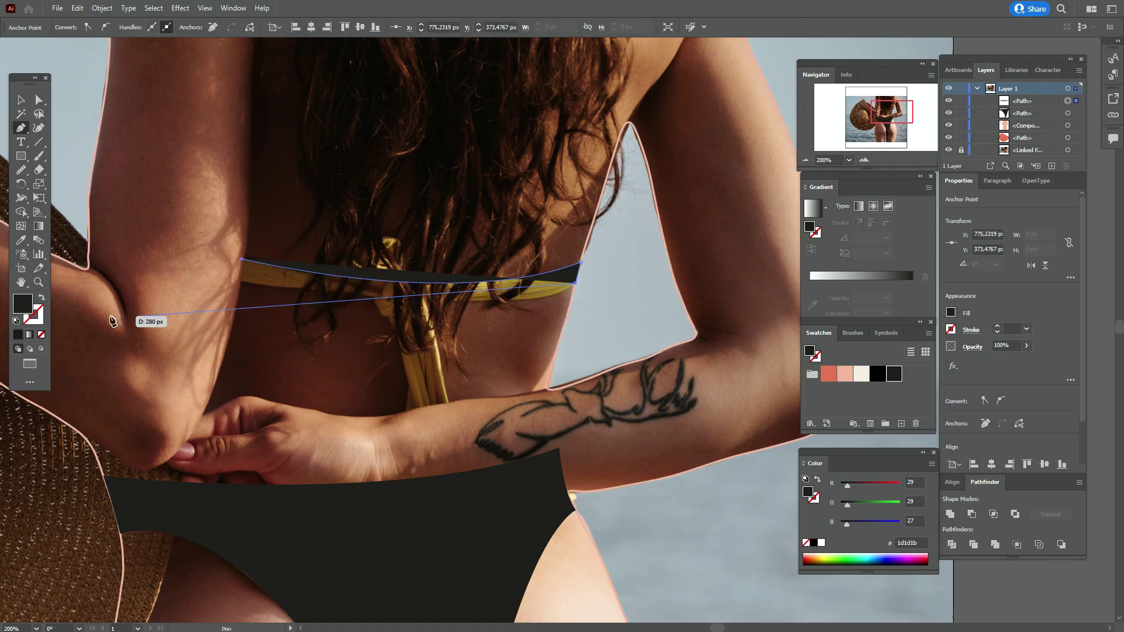
{"action": "left_click_drag", "start_coordinate": [237, 285], "coordinate": [41, 233]}
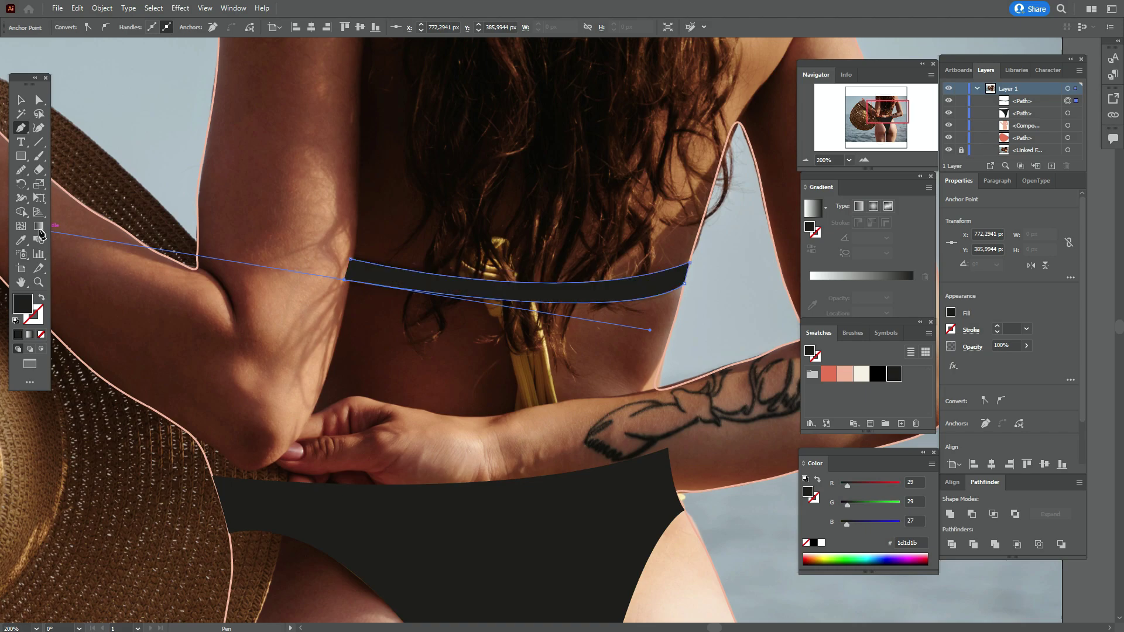
{"action": "left_click", "coordinate": [346, 281]}
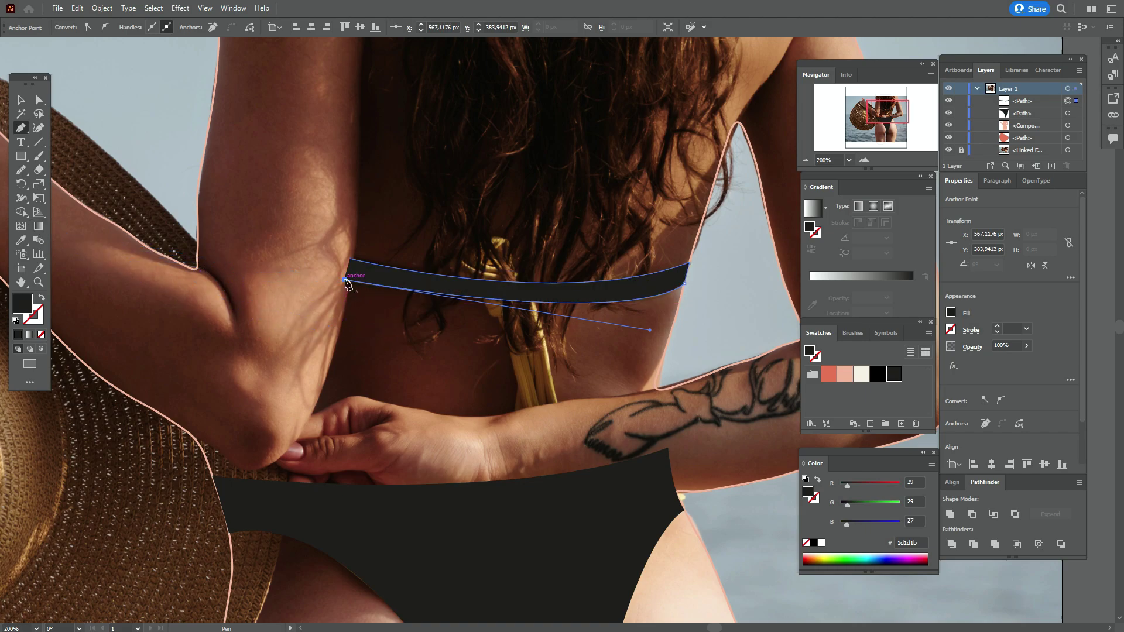
{"action": "left_click", "coordinate": [350, 259]}
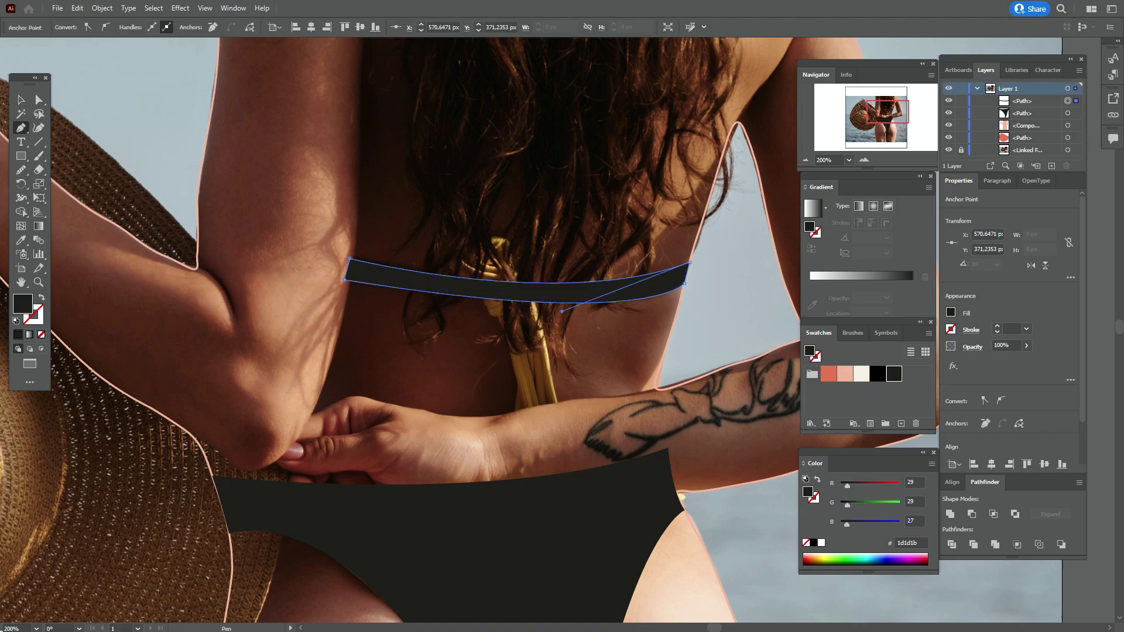
{"action": "key", "text": "ctrl+0"}
Preview the body outline filled with peach, then return it to outline only
{"action": "key", "text": "v"}
{"action": "left_click", "coordinate": [320, 151]}
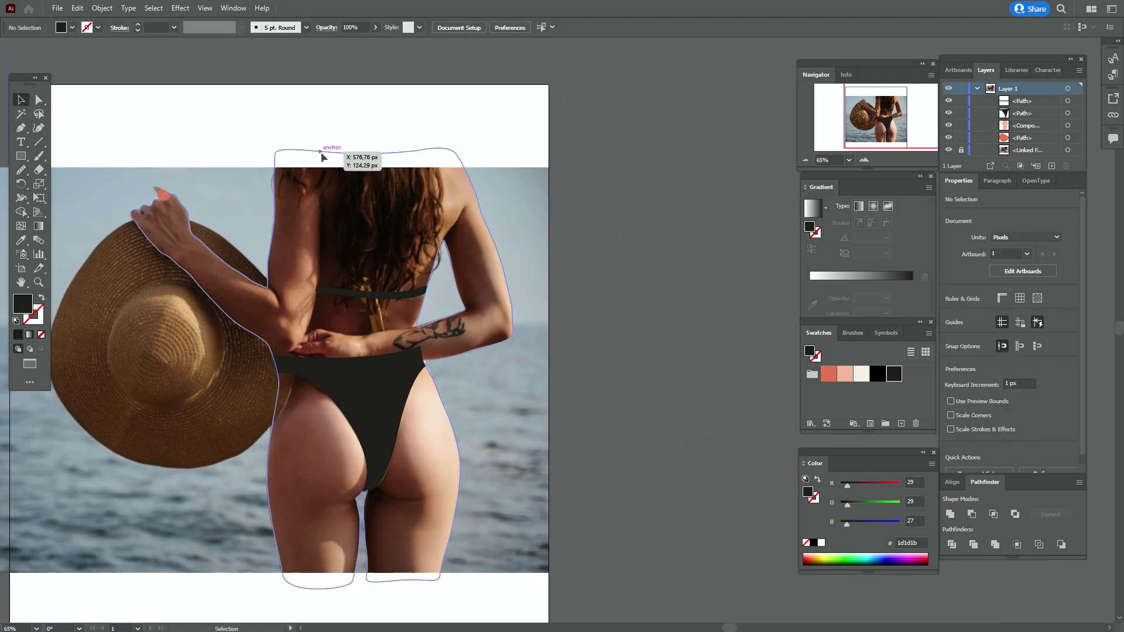
{"action": "left_click", "coordinate": [42, 300]}
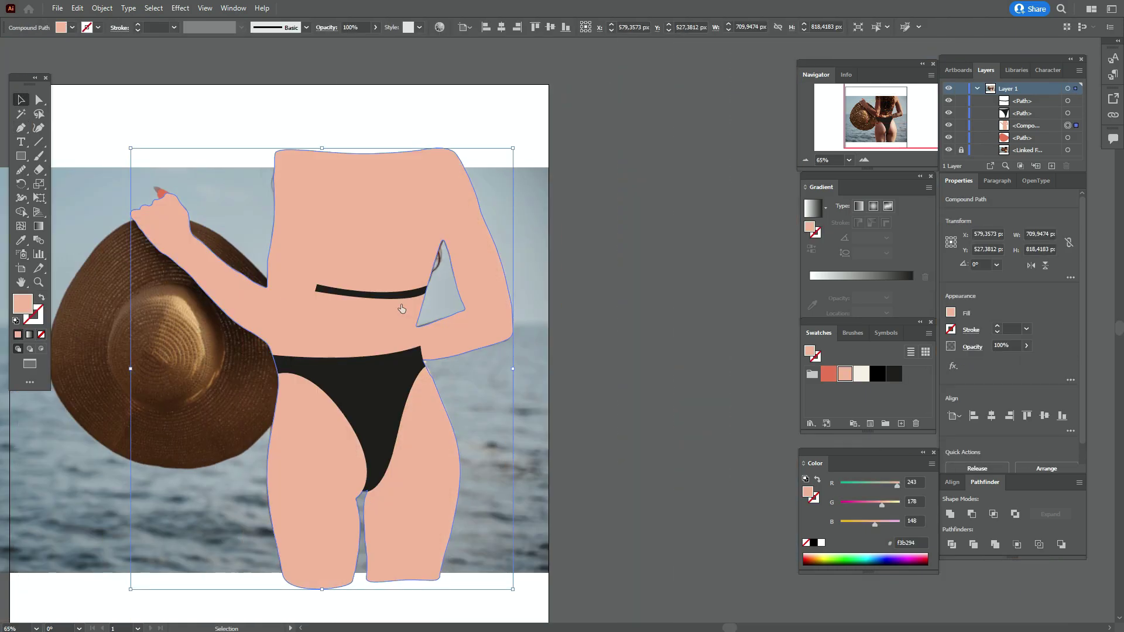
{"action": "left_click", "coordinate": [670, 343]}
{"action": "key", "text": "ctrl+plus"}
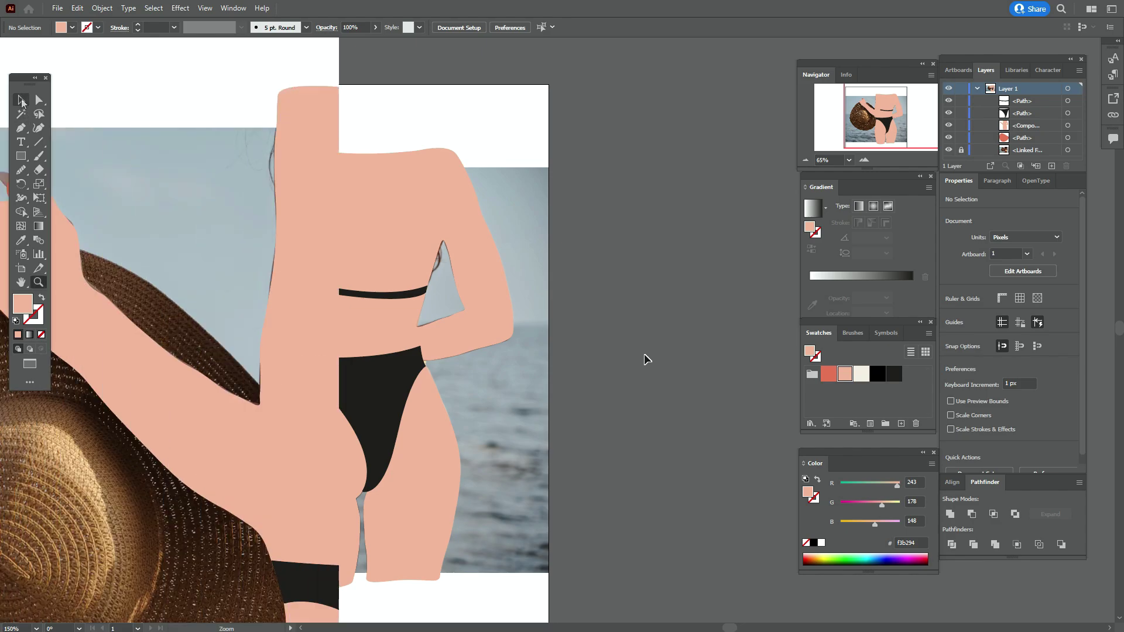
{"action": "left_click", "coordinate": [56, 350]}
{"action": "left_click", "coordinate": [42, 299]}
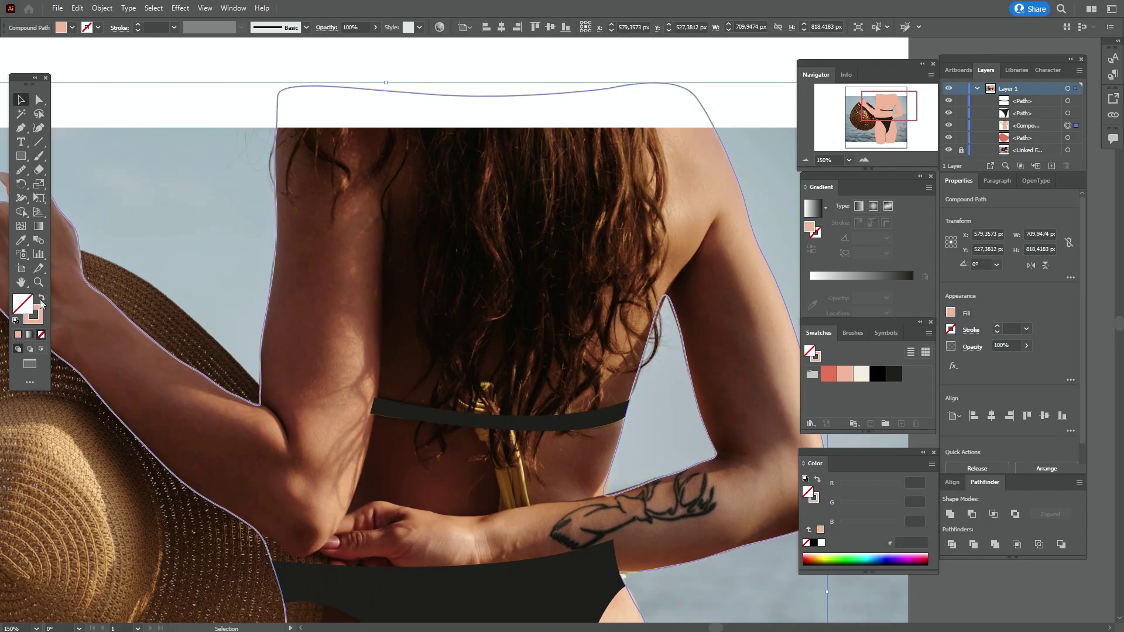
{"action": "left_click", "coordinate": [949, 596]}
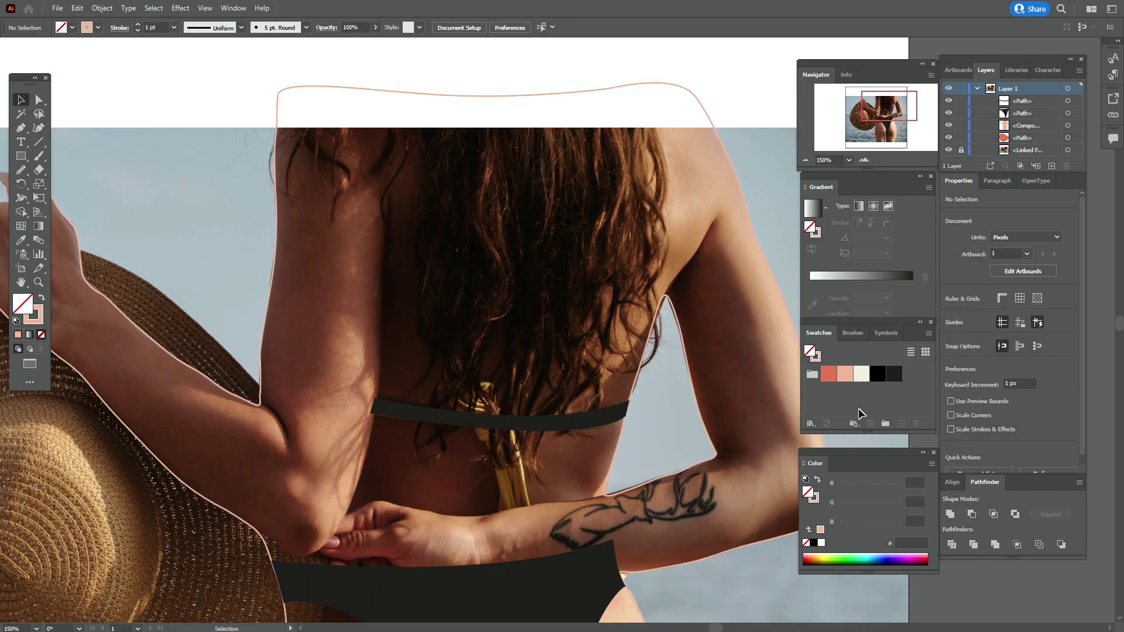
Draw a thin red, stroke-less crescent down the bent arm's inner edge to her hands
{"action": "left_click", "coordinate": [828, 375]}
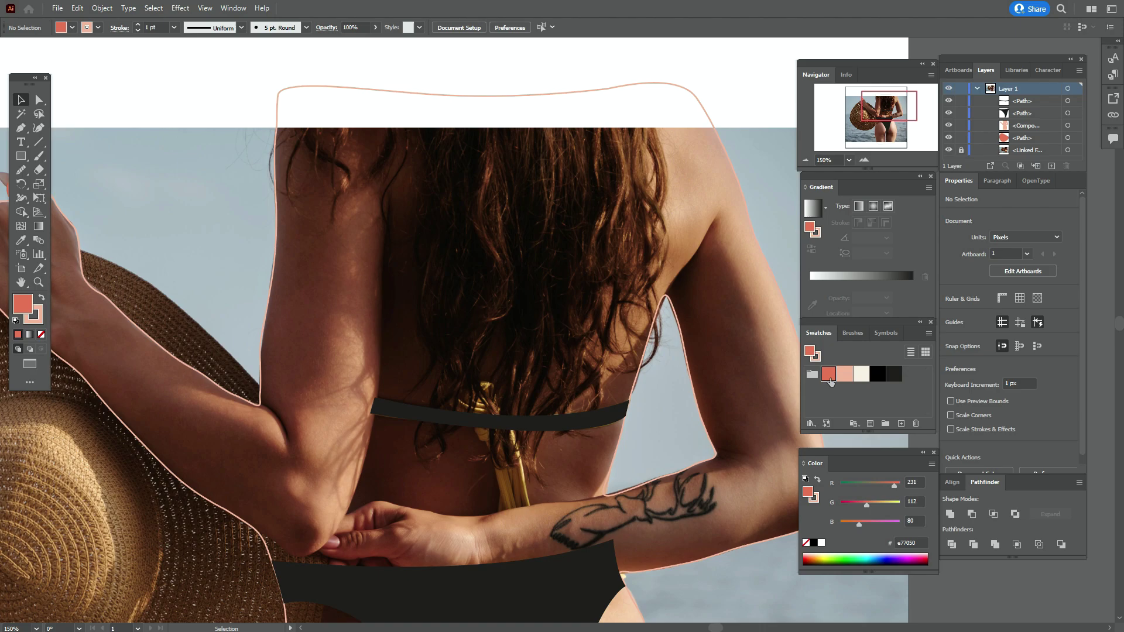
{"action": "left_click", "coordinate": [42, 334]}
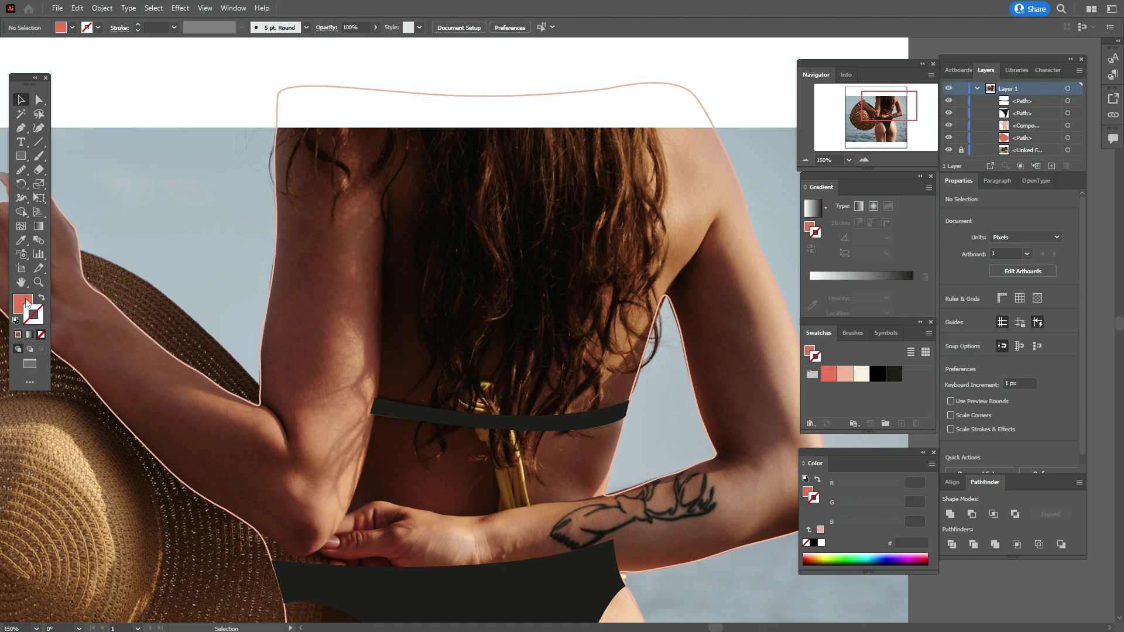
{"action": "left_click", "coordinate": [21, 131]}
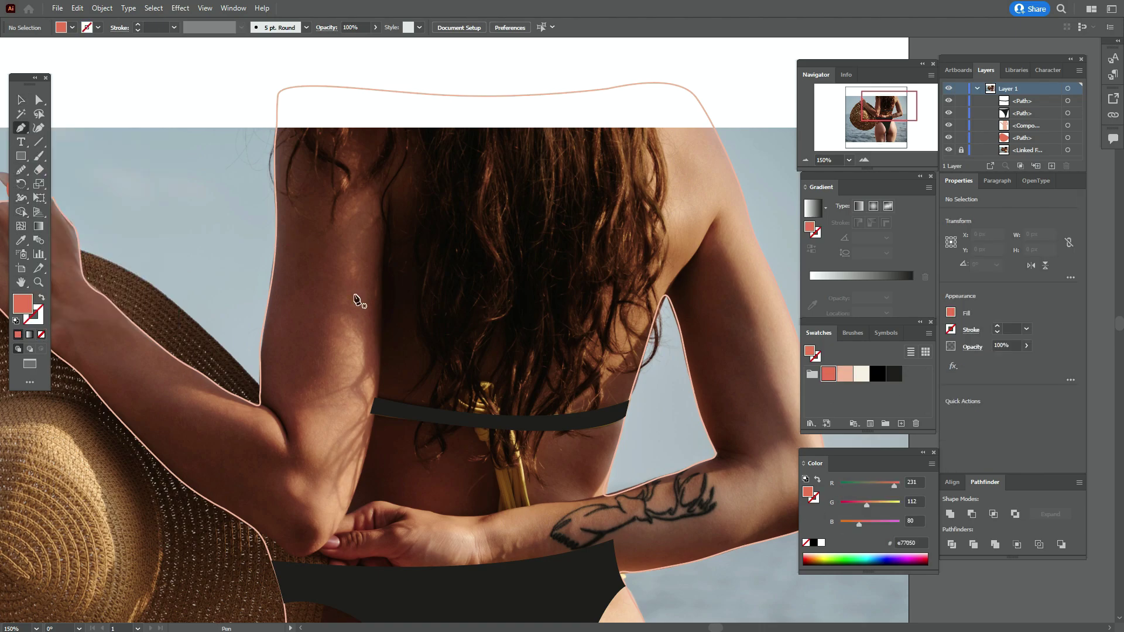
{"action": "left_click", "coordinate": [385, 205]}
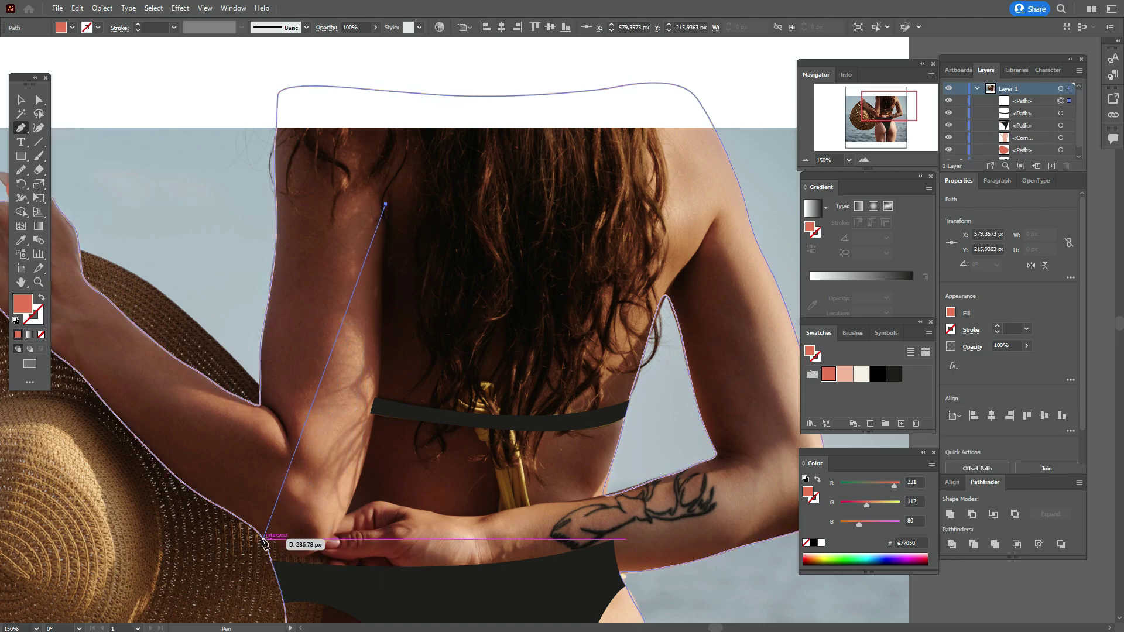
{"action": "left_click_drag", "start_coordinate": [261, 534], "coordinate": [135, 415]}
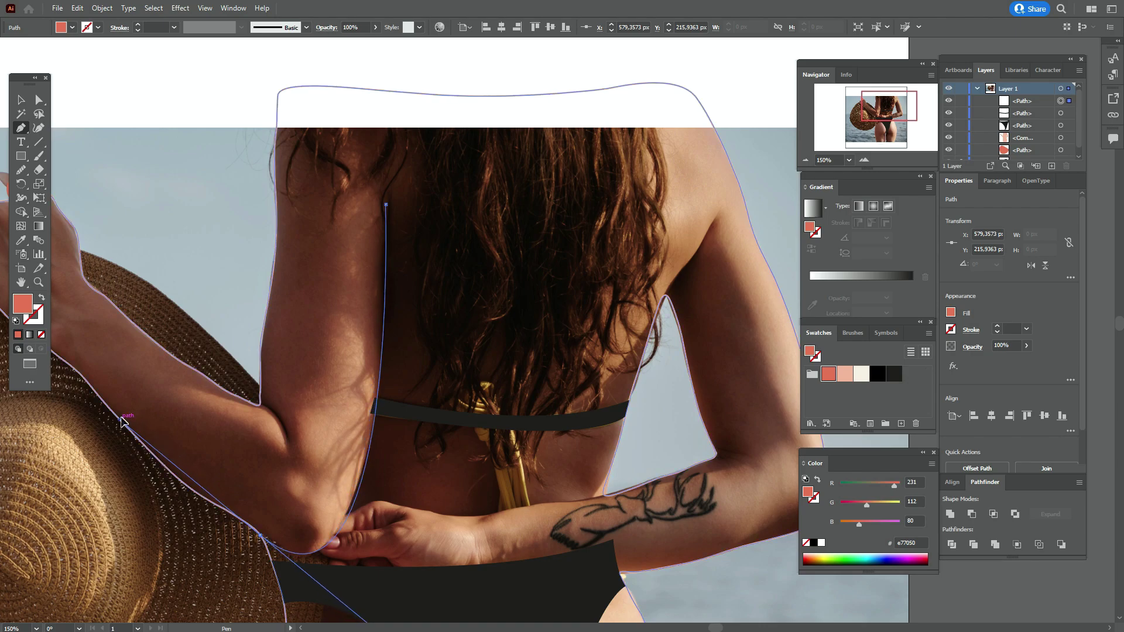
{"action": "left_click_drag", "start_coordinate": [121, 420], "coordinate": [121, 420]}
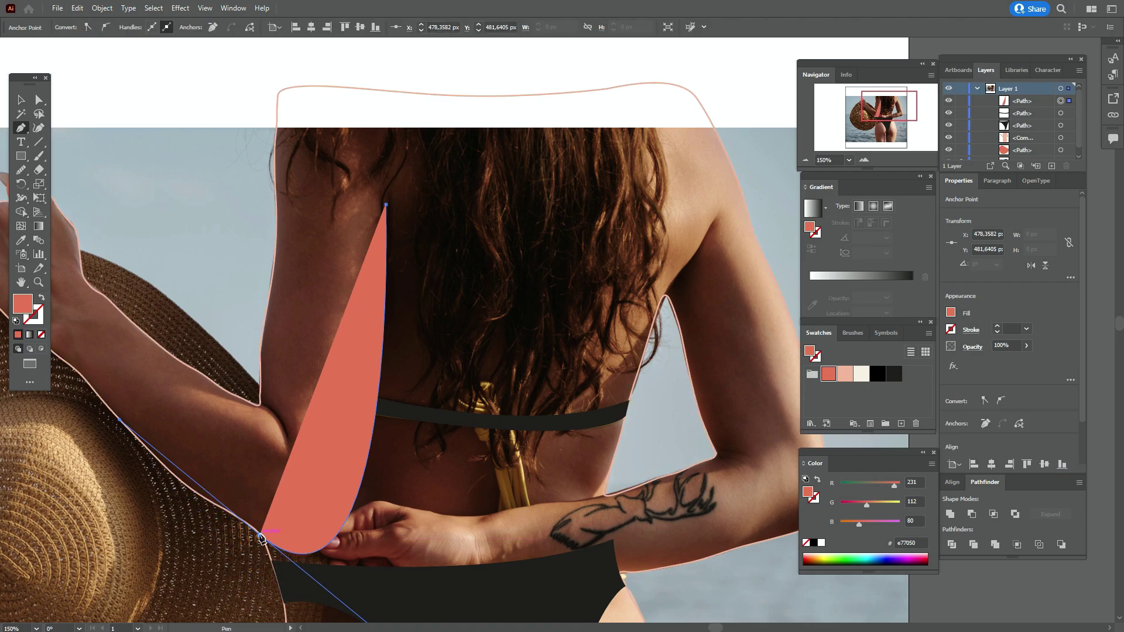
{"action": "key", "text": "ctrl+minus"}
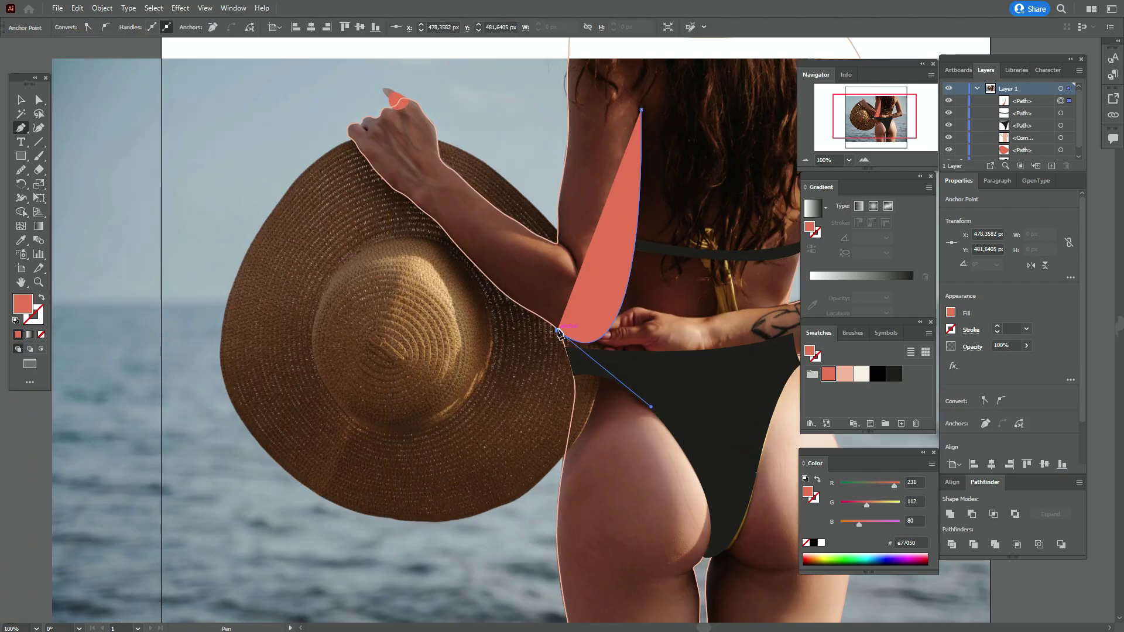
{"action": "left_click_drag", "start_coordinate": [651, 138], "coordinate": [647, 88]}
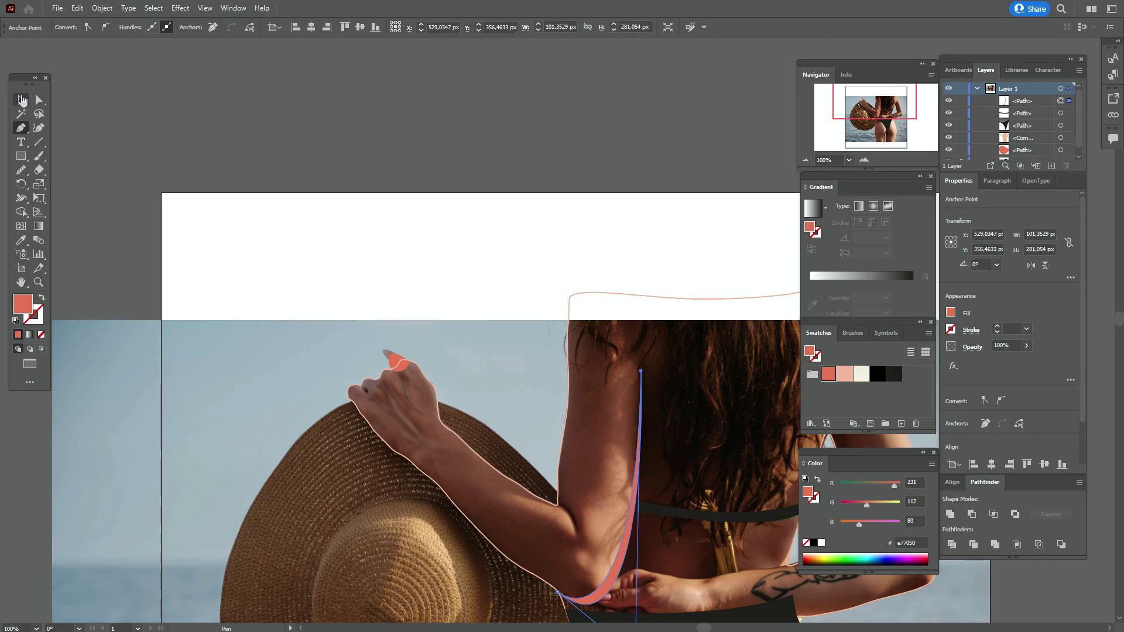
{"action": "left_click", "coordinate": [22, 100]}
{"action": "left_click", "coordinate": [173, 129]}
{"action": "left_click", "coordinate": [22, 282]}
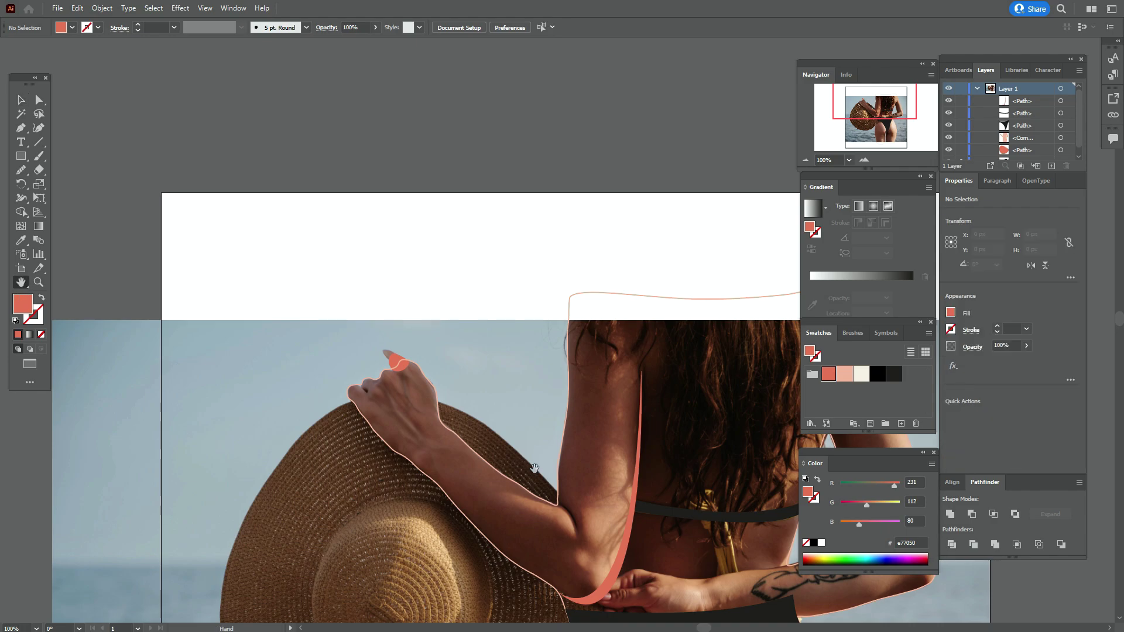
{"action": "left_click_drag", "start_coordinate": [241, 404], "coordinate": [20, 149]}
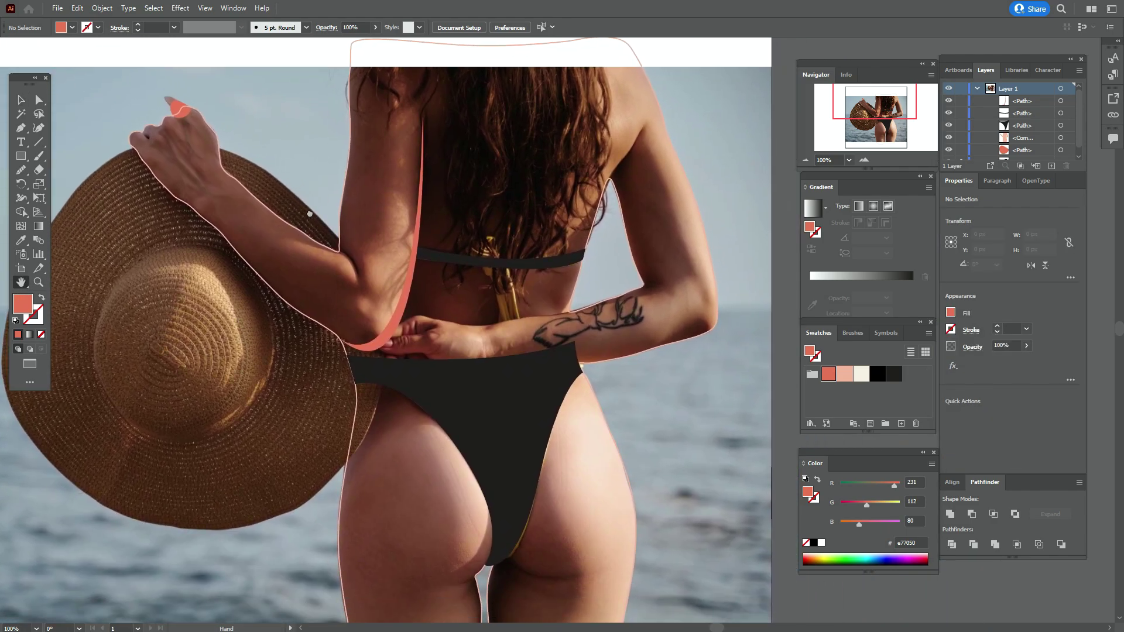
Fill the body outline shape with the peach skin tone
{"action": "left_click", "coordinate": [22, 101]}
{"action": "left_click", "coordinate": [339, 332]}
{"action": "left_click", "coordinate": [326, 331]}
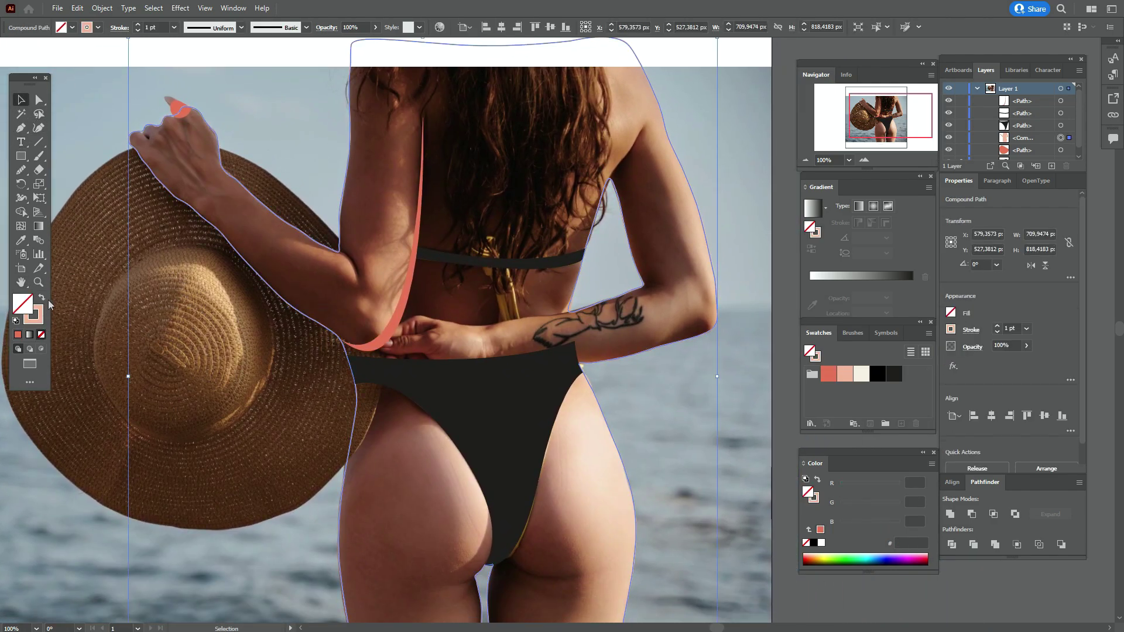
{"action": "left_click", "coordinate": [41, 299]}
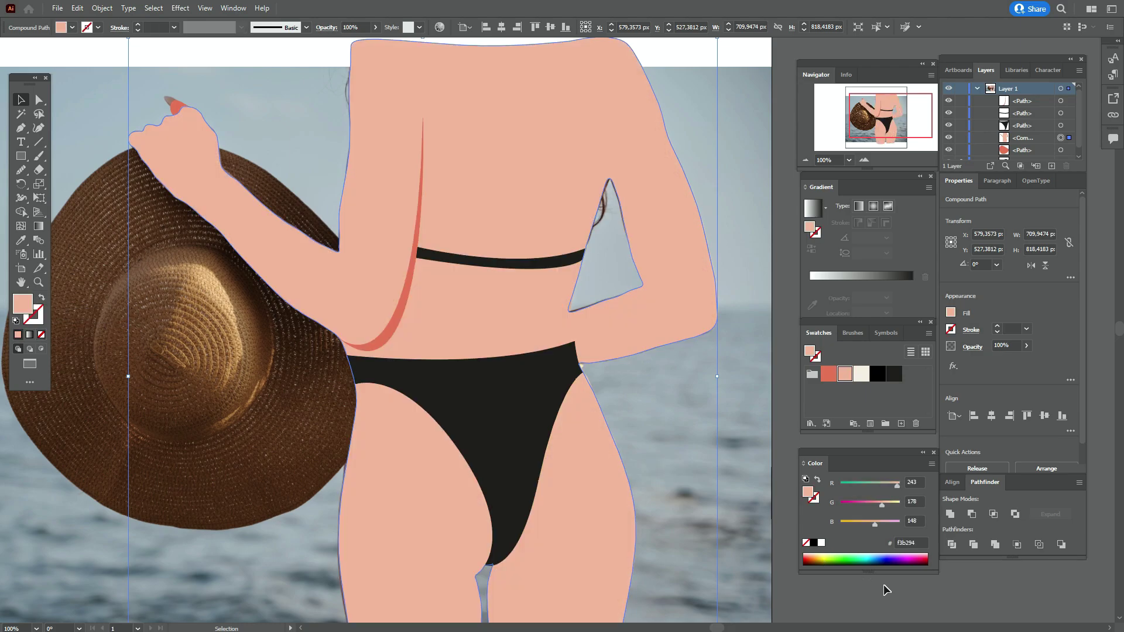
Nudge the body outline point to meet the hat and shift the swimsuit's left corner right
{"action": "key", "text": "ctrl+plus"}
{"action": "key", "text": "ctrl+plus"}
{"action": "key", "text": "ctrl+plus"}
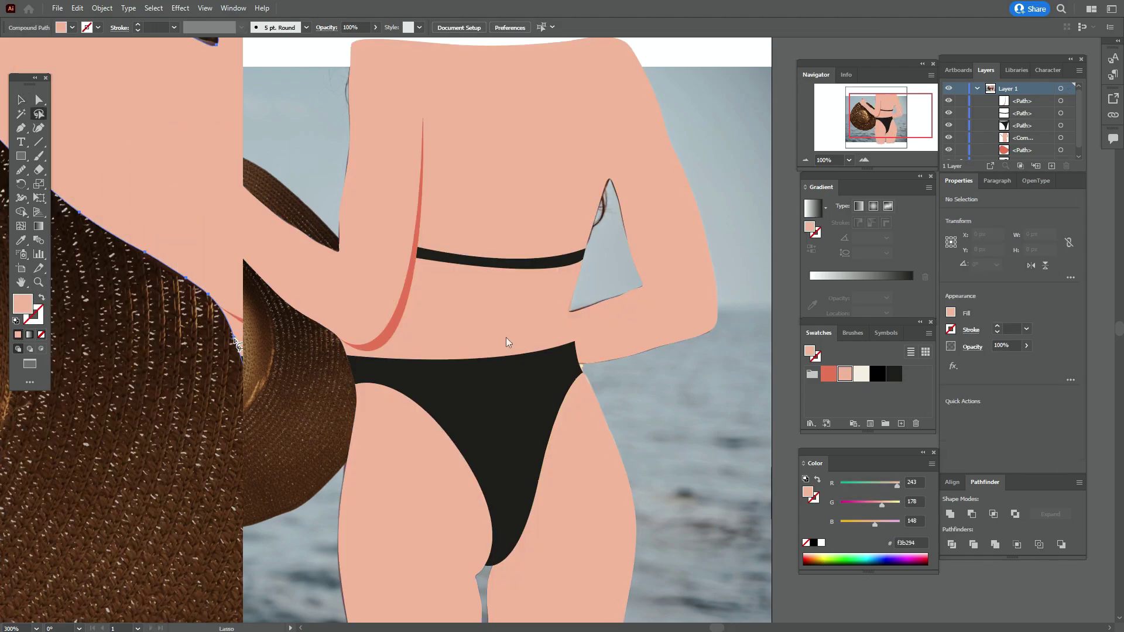
{"action": "key", "text": "q"}
{"action": "key", "text": "a"}
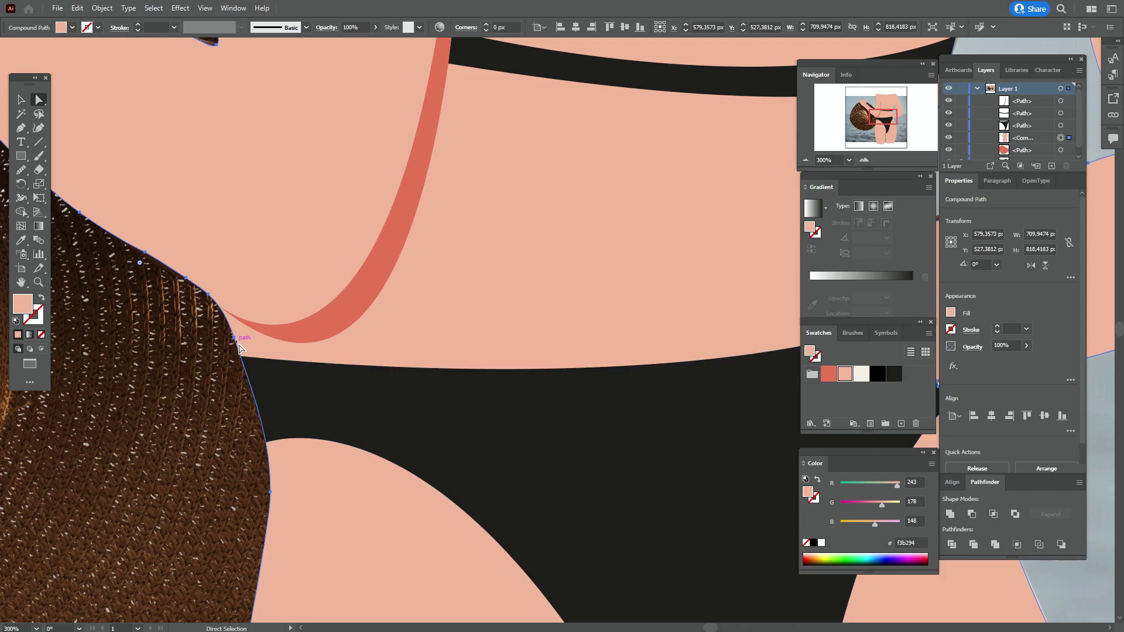
{"action": "left_click_drag", "start_coordinate": [235, 339], "coordinate": [259, 356]}
{"action": "left_click", "coordinate": [241, 356]}
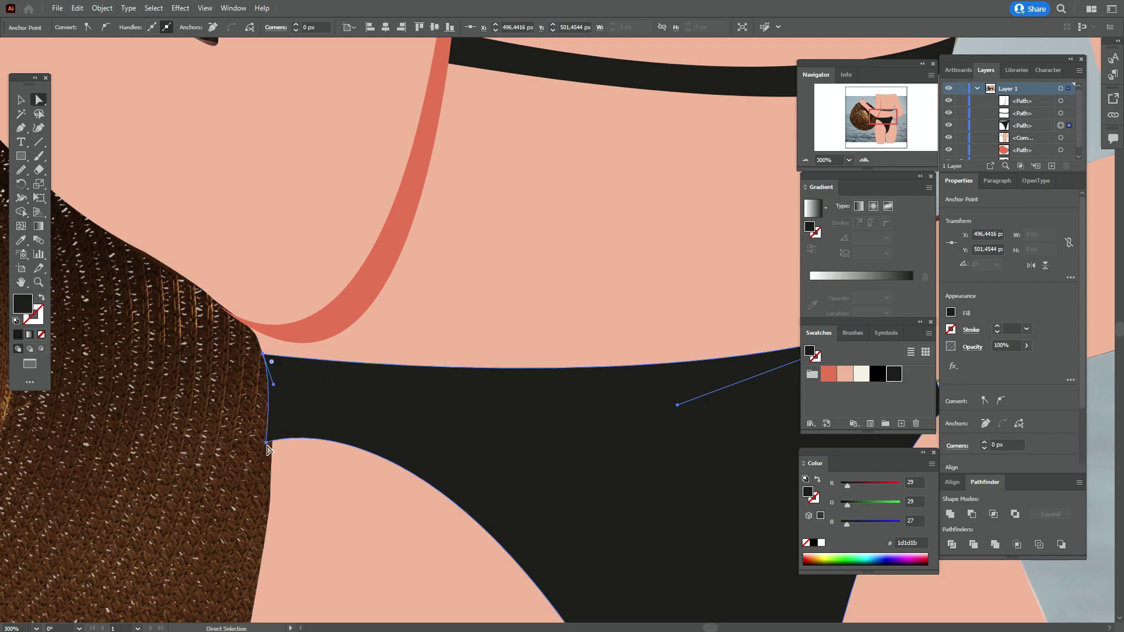
{"action": "left_click_drag", "start_coordinate": [269, 445], "coordinate": [276, 448]}
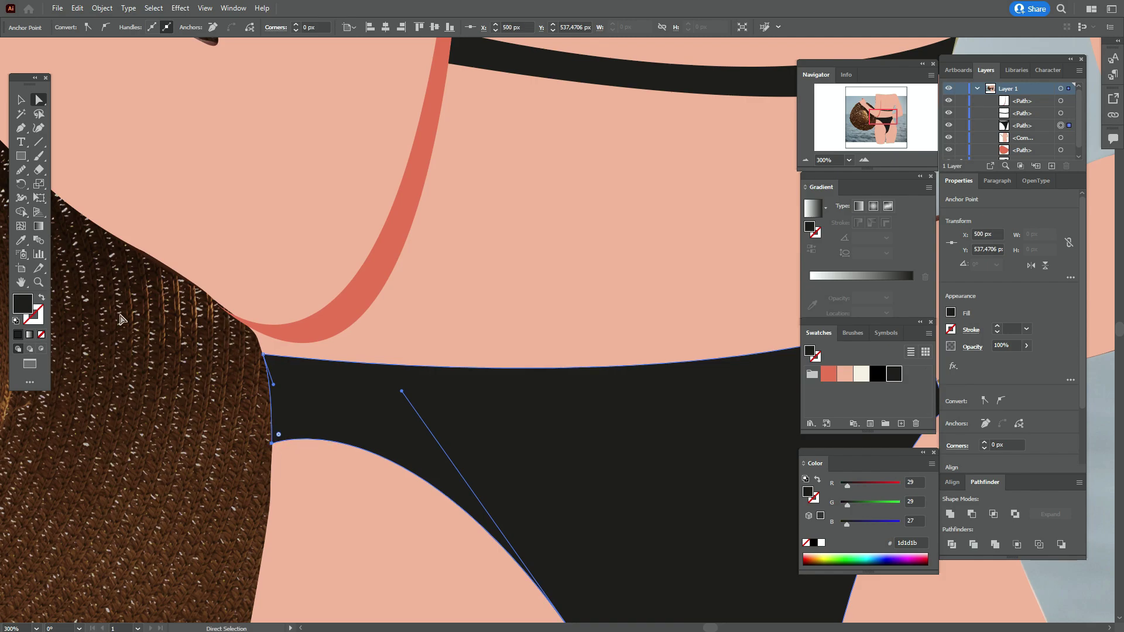
Zoom in where the red band meets the hat and select its end anchor
{"action": "left_click", "coordinate": [39, 283]}
{"action": "left_click", "coordinate": [410, 331]}
{"action": "left_click", "coordinate": [515, 322]}
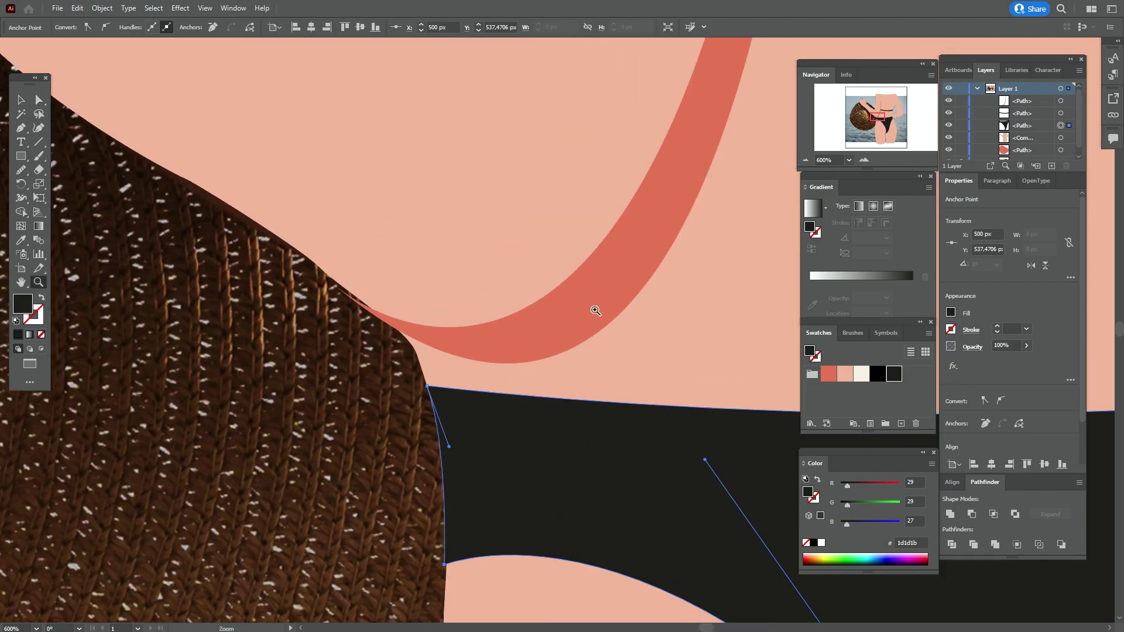
{"action": "left_click", "coordinate": [596, 312]}
{"action": "left_click", "coordinate": [38, 100]}
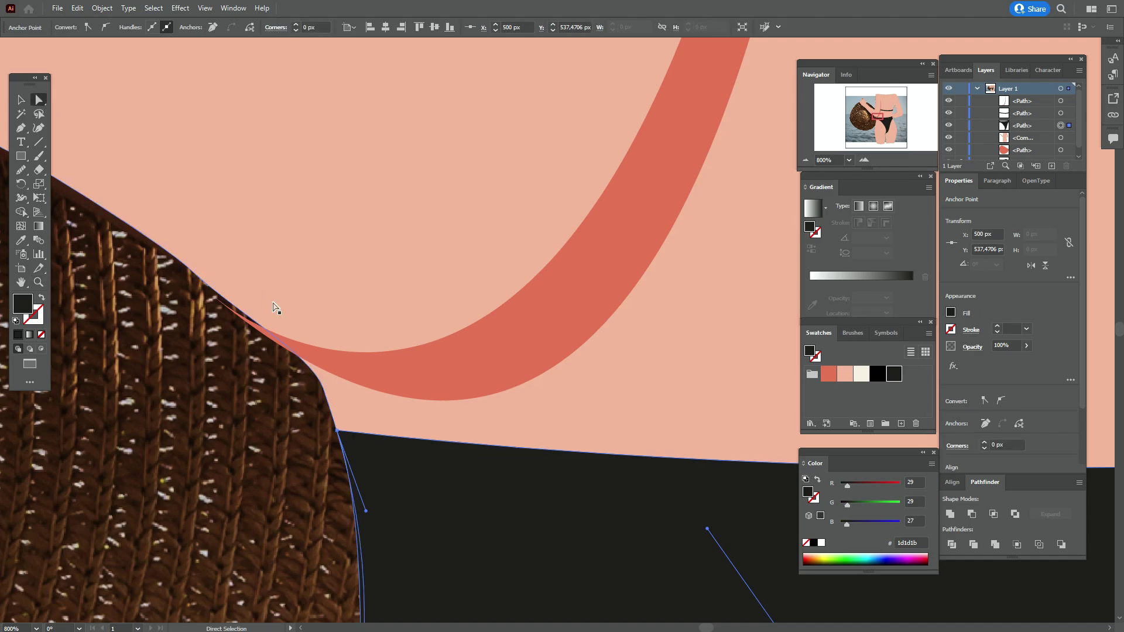
{"action": "left_click_drag", "start_coordinate": [217, 302], "coordinate": [216, 292]}
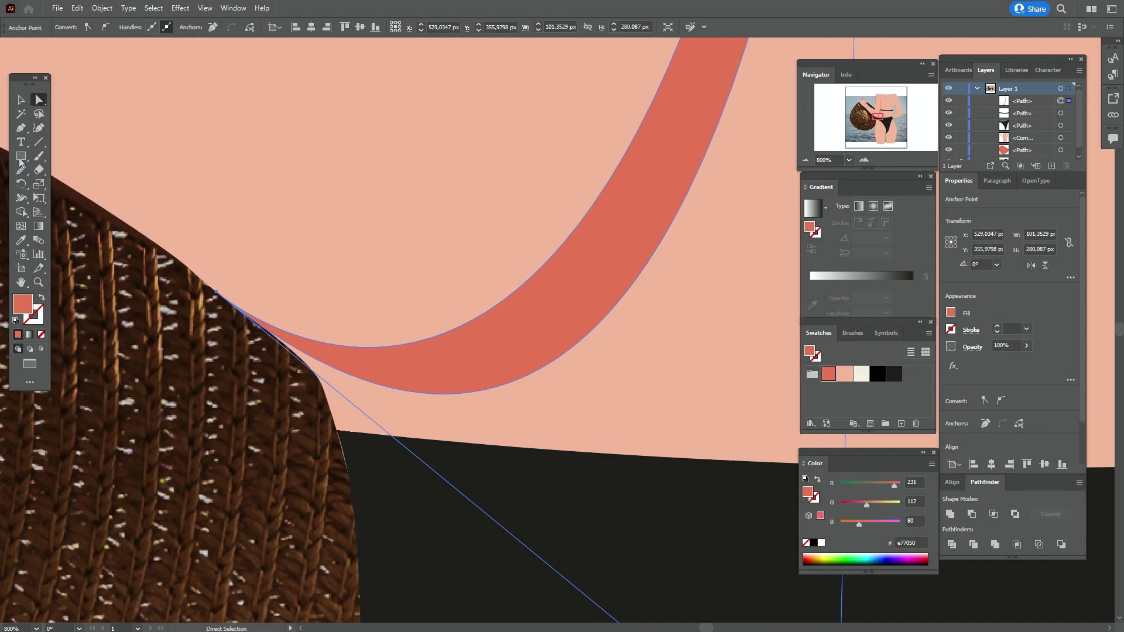
{"action": "key", "text": "plus"}
Pull the red band's end anchor down so its curve runs smoothly, then zoom back to 300%
{"action": "left_click", "coordinate": [37, 101]}
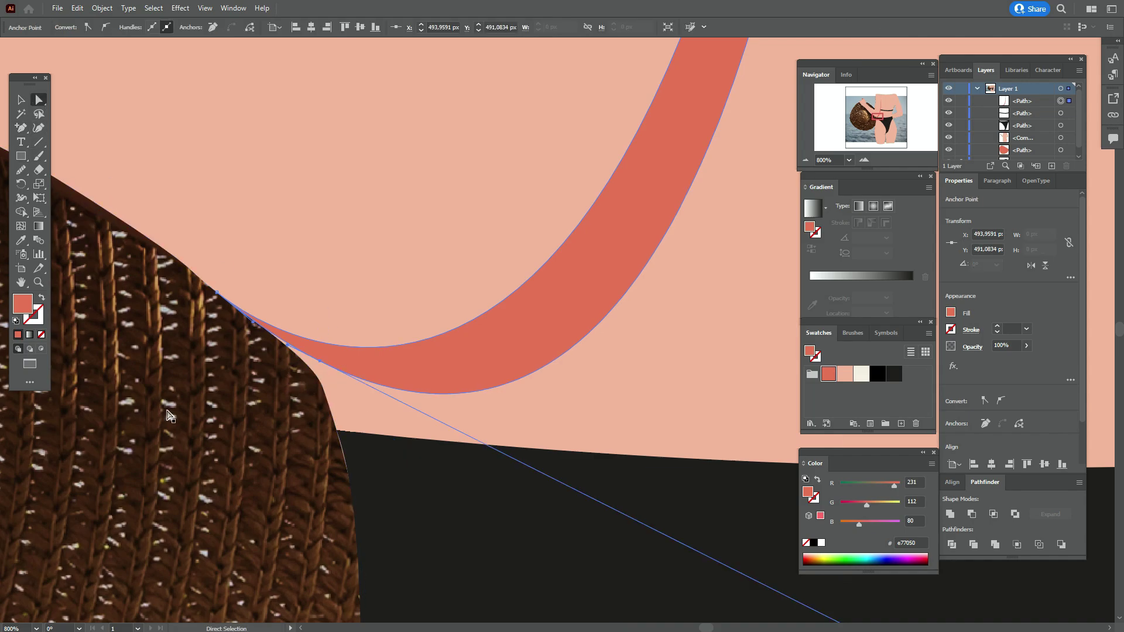
{"action": "left_click", "coordinate": [354, 389]}
{"action": "left_click", "coordinate": [319, 362]}
{"action": "left_click_drag", "start_coordinate": [320, 364], "coordinate": [326, 386]}
{"action": "key", "text": "v"}
{"action": "key", "text": "ctrl+shift+a"}
{"action": "key", "text": "ctrl+minus"}
{"action": "key", "text": "ctrl+minus"}
{"action": "key", "text": "ctrl+minus"}
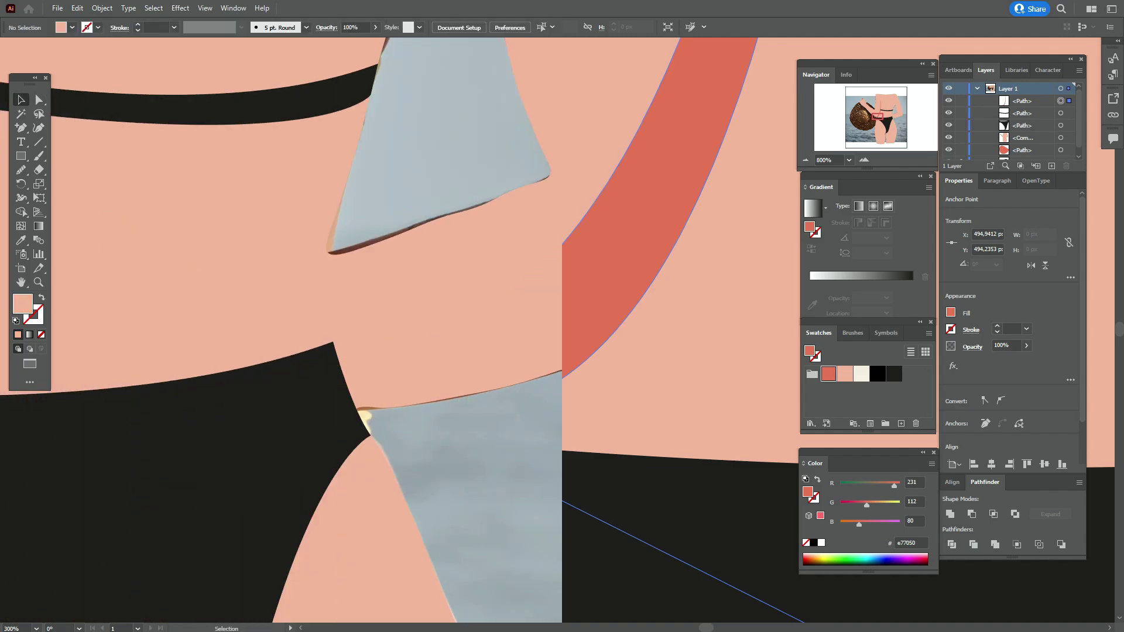
Start a new red Pen shape with a curved point along the swimsuit's side edge
{"action": "left_click", "coordinate": [829, 376]}
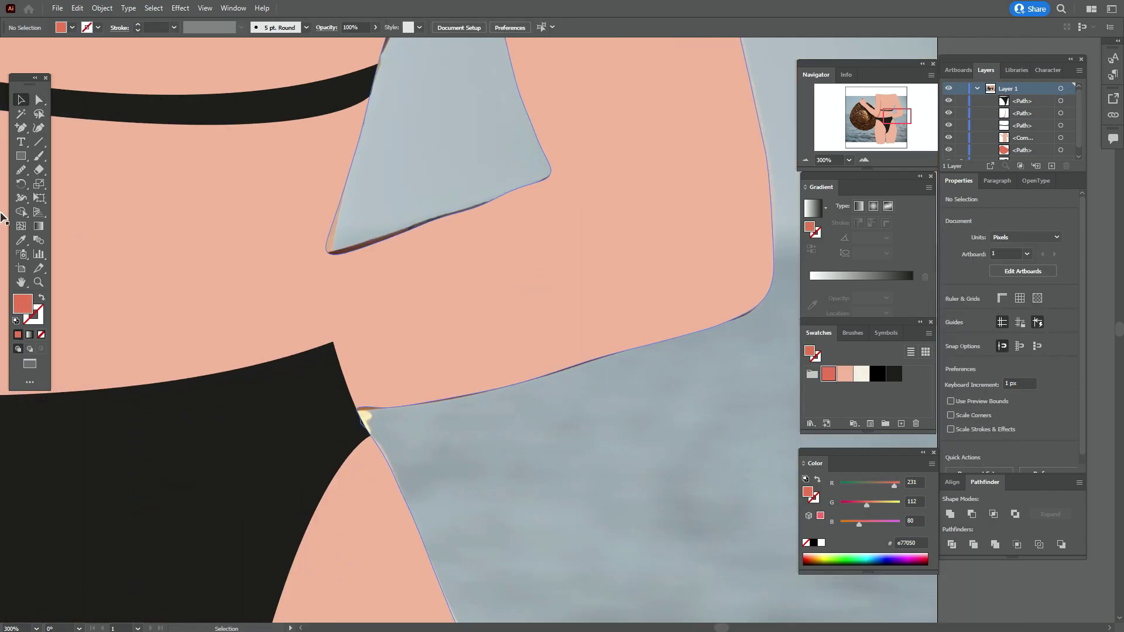
{"action": "left_click_drag", "start_coordinate": [21, 128], "coordinate": [43, 127]}
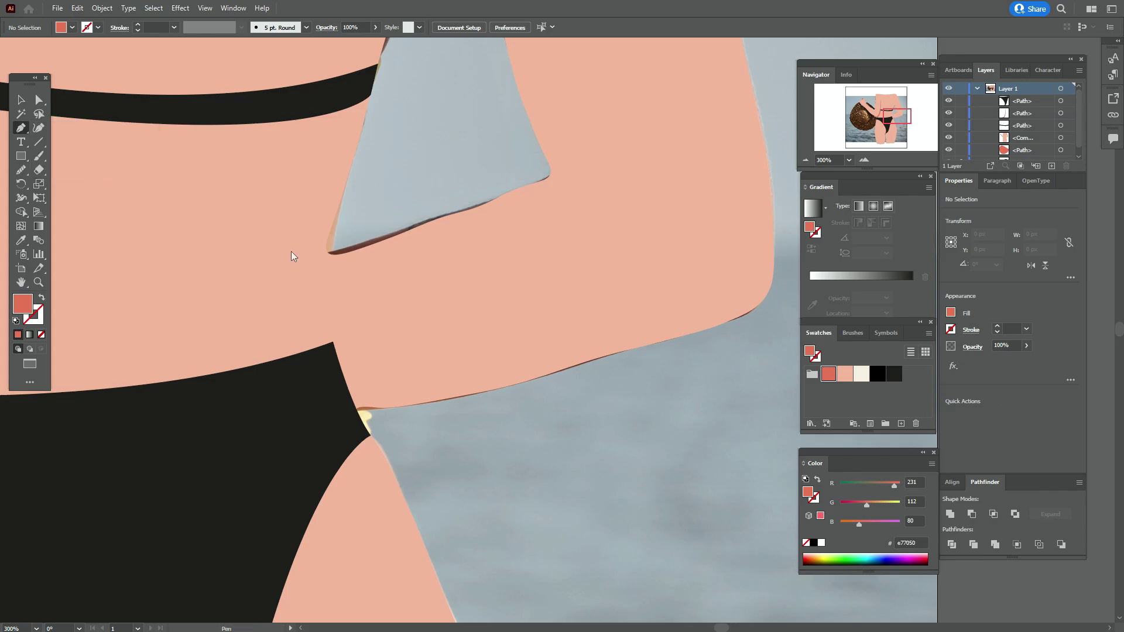
{"action": "left_click", "coordinate": [331, 227]}
{"action": "left_click_drag", "start_coordinate": [335, 347], "coordinate": [357, 422]}
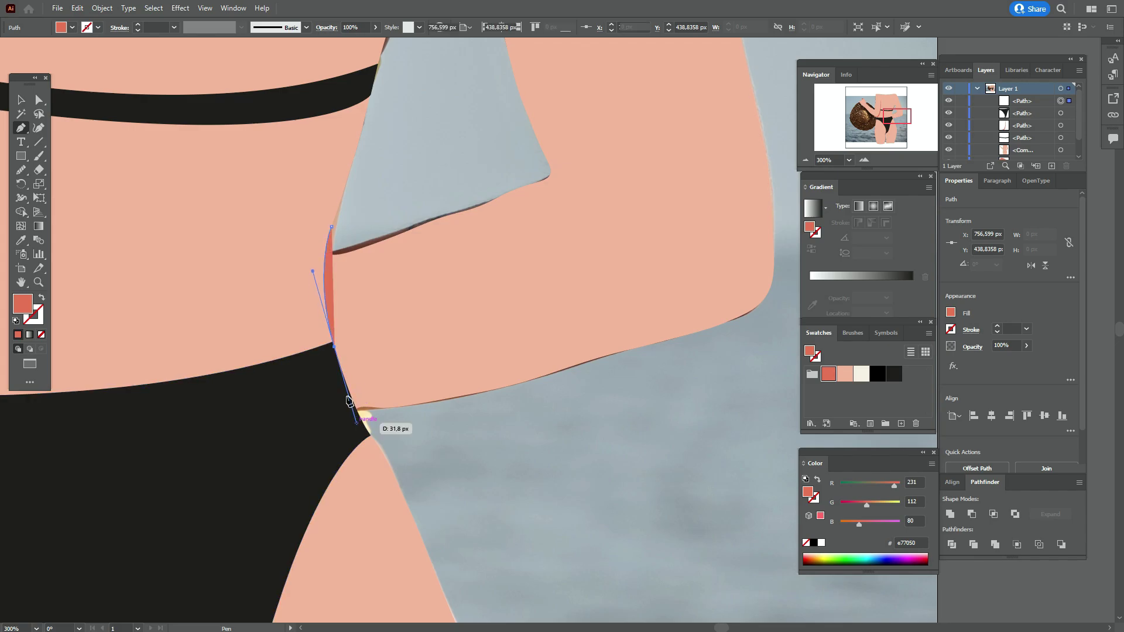
Finish the red wedge with a corner point and a curved closing top edge
{"action": "left_click_drag", "start_coordinate": [334, 347], "coordinate": [297, 366]}
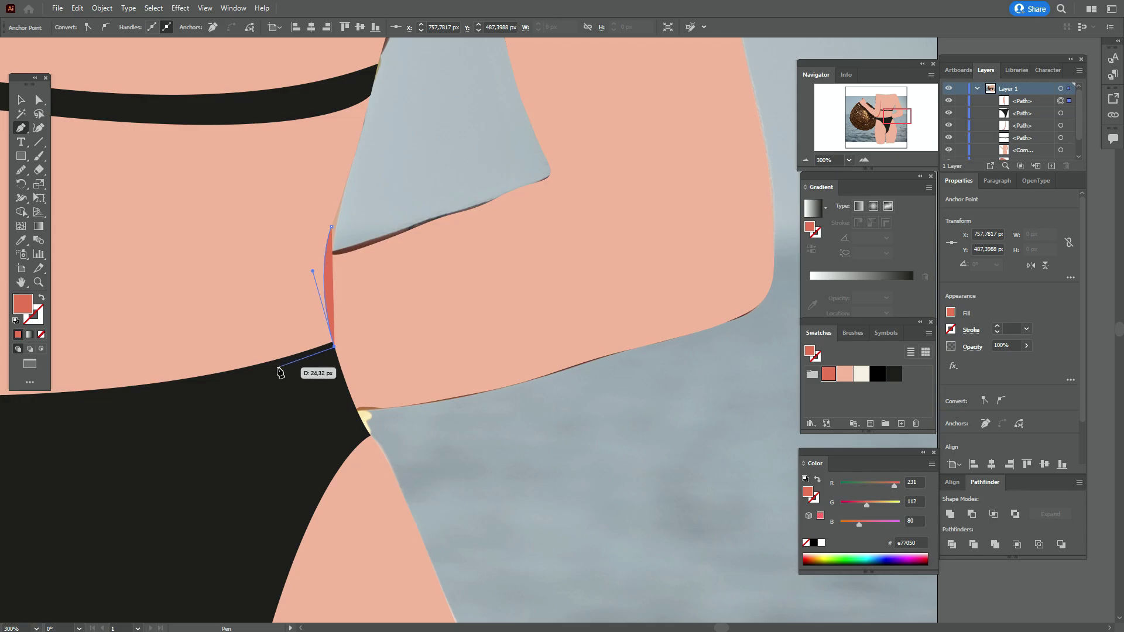
{"action": "left_click", "coordinate": [272, 368]}
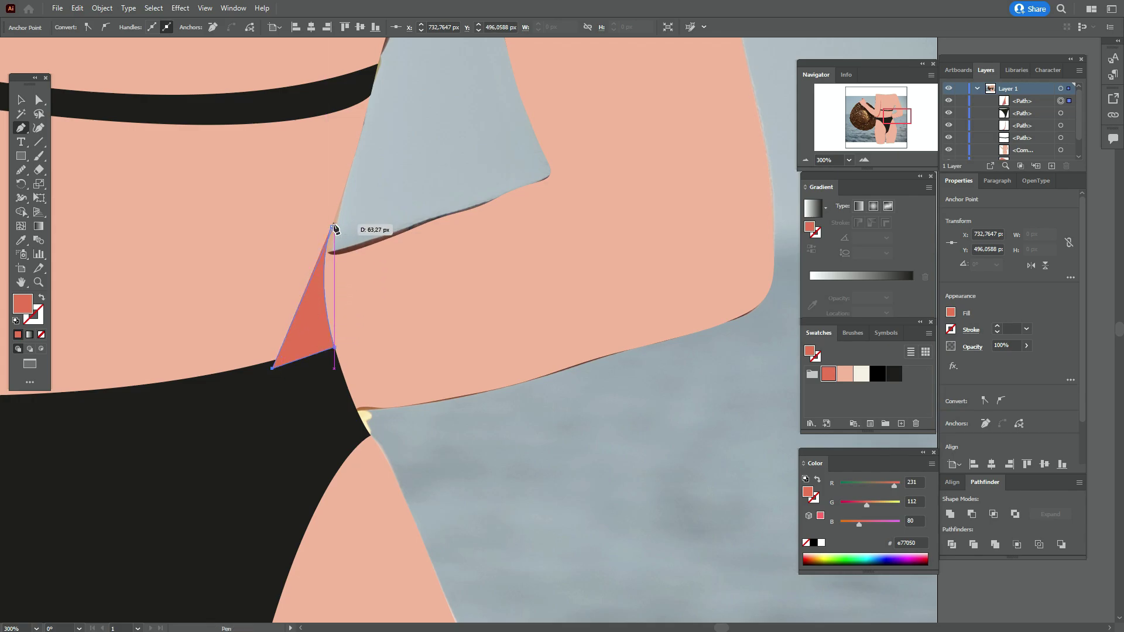
{"action": "left_click_drag", "start_coordinate": [332, 227], "coordinate": [385, 170]}
Bring the black swimsuit to the front over the wedge via Arrange > Bring to Front
{"action": "left_click", "coordinate": [21, 101]}
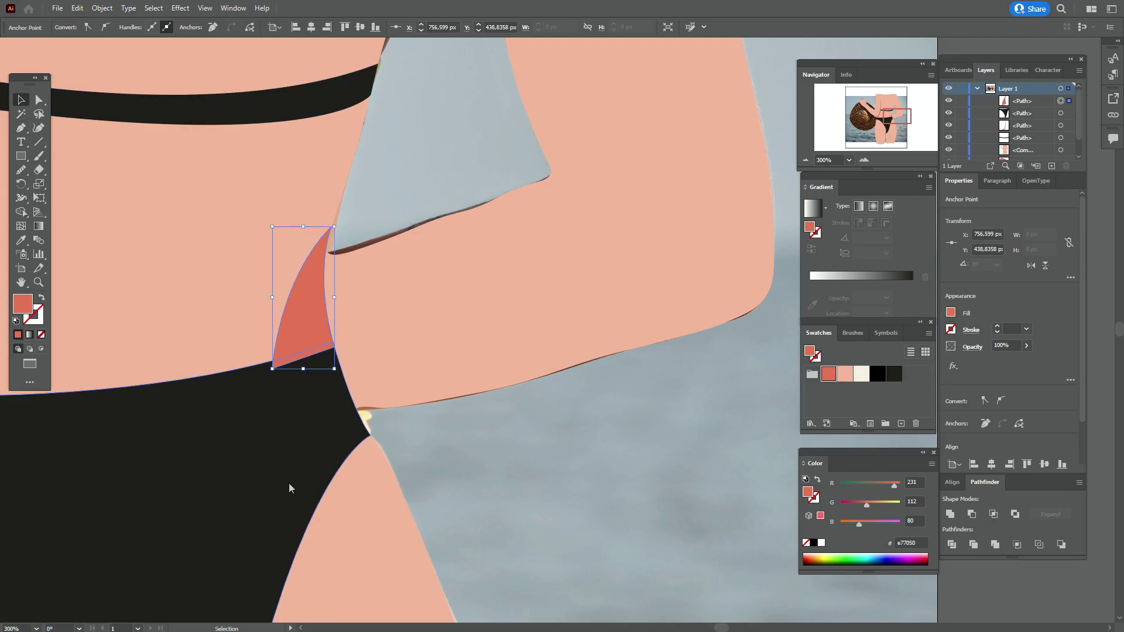
{"action": "left_click", "coordinate": [296, 462]}
{"action": "right_click", "coordinate": [295, 461]}
{"action": "mouse_move", "coordinate": [387, 394]}
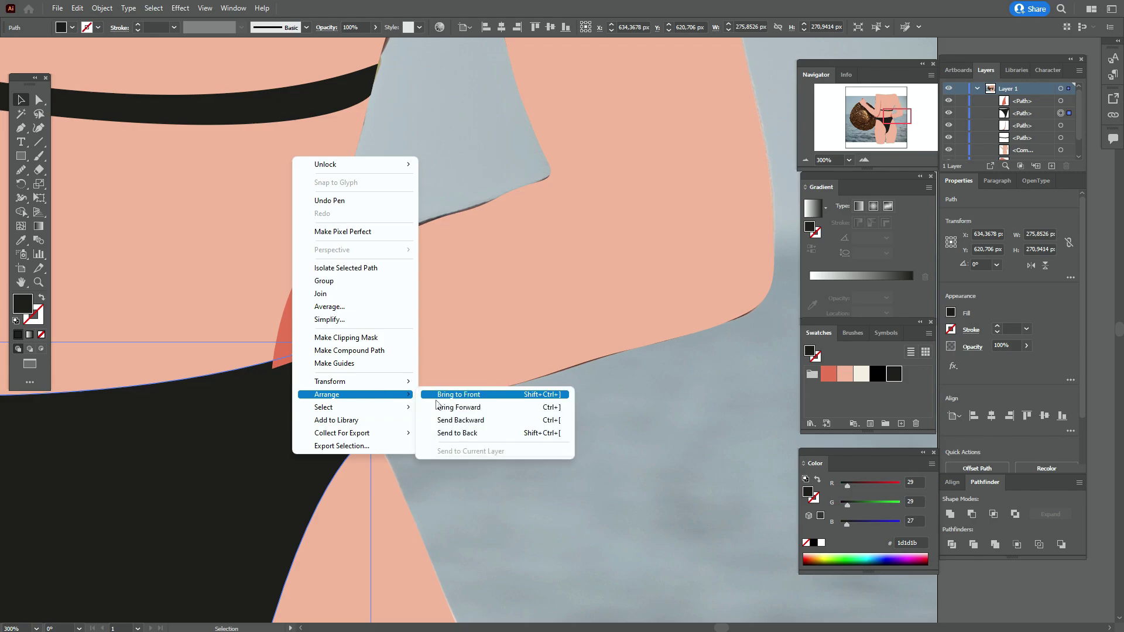
{"action": "left_click", "coordinate": [457, 394]}
{"action": "left_click", "coordinate": [494, 475]}
{"action": "key", "text": "z"}
{"action": "key", "text": "ctrl+minus"}
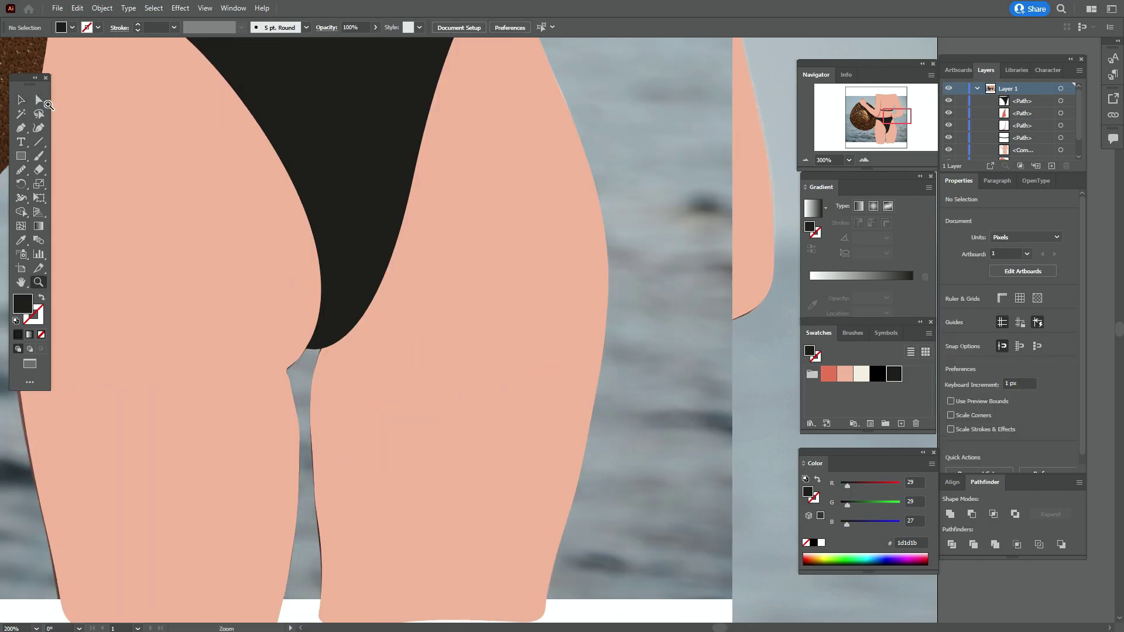
Swap the skin shape's fill and stroke so the photo shows through
{"action": "key", "text": "v"}
{"action": "left_click", "coordinate": [90, 156]}
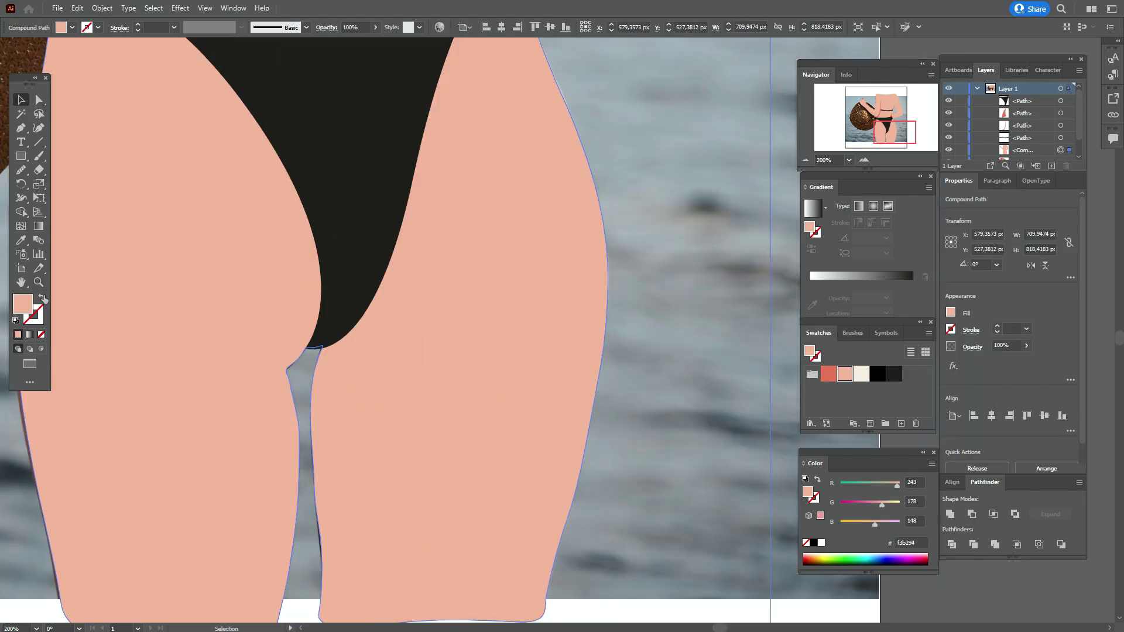
{"action": "left_click", "coordinate": [41, 297]}
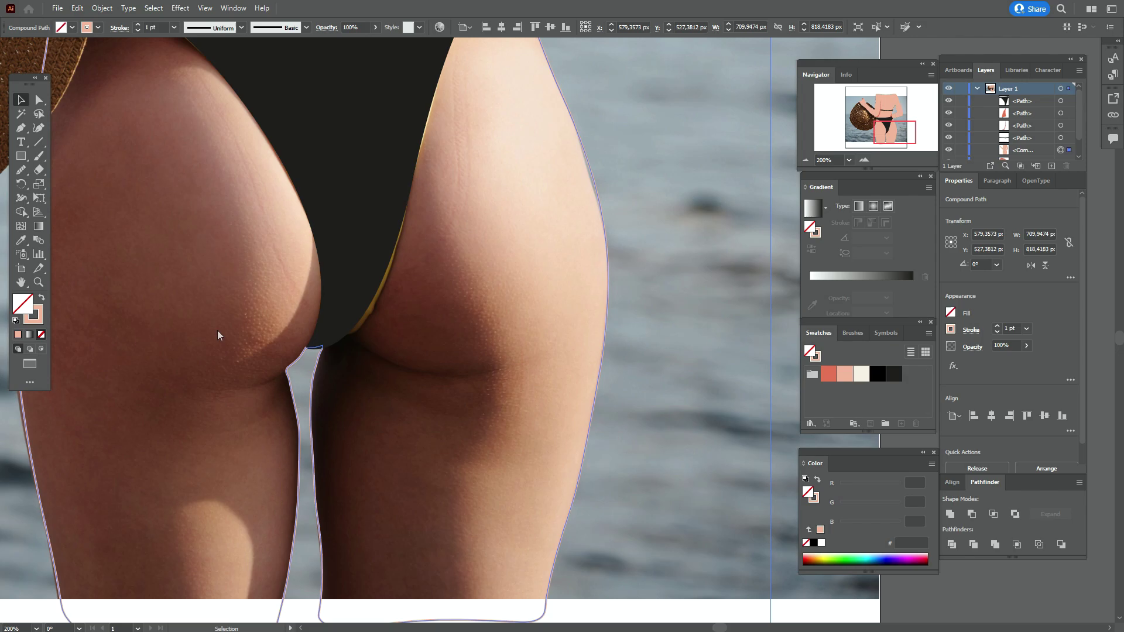
{"action": "left_click", "coordinate": [936, 601]}
Set the fill to the red swatch with no stroke
{"action": "left_click", "coordinate": [828, 374]}
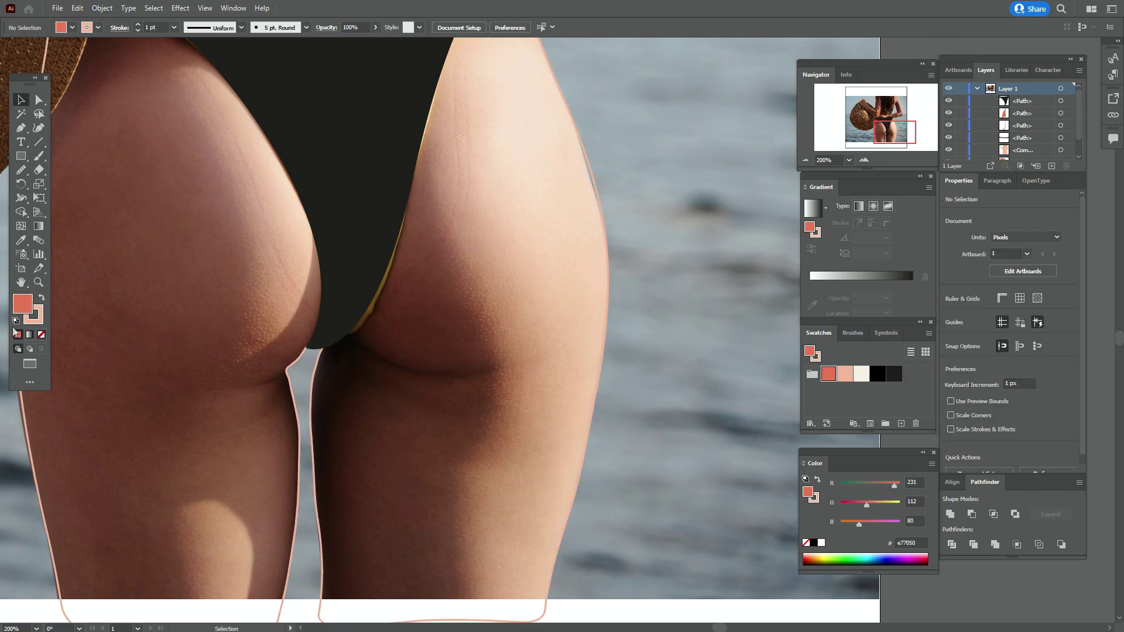
{"action": "left_click", "coordinate": [34, 322]}
{"action": "left_click", "coordinate": [41, 335]}
{"action": "left_click", "coordinate": [16, 305]}
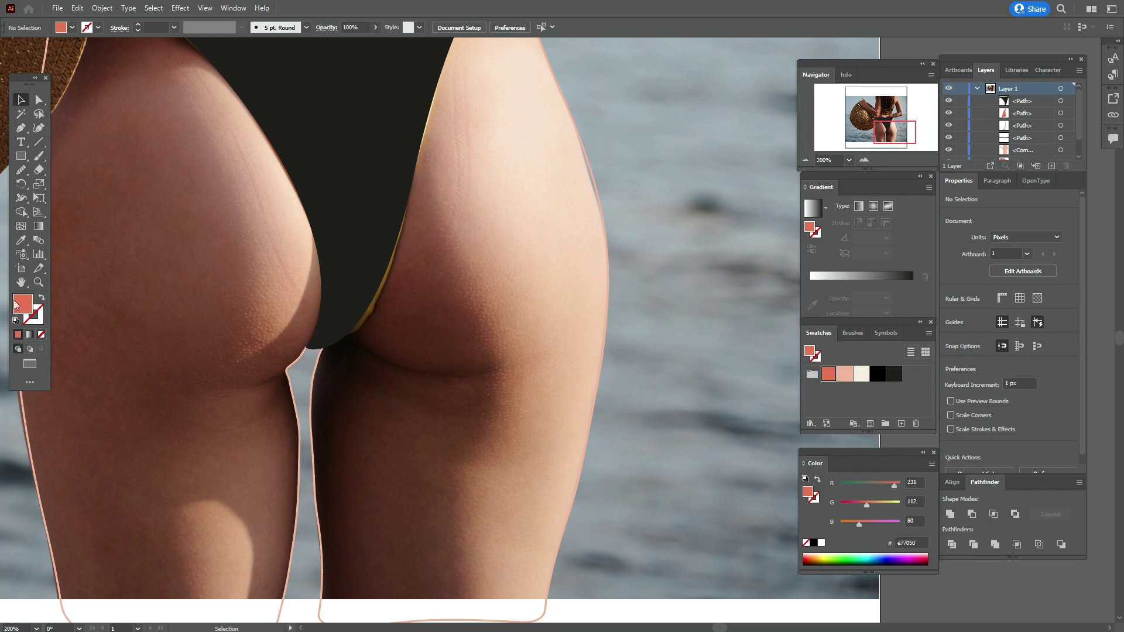
Pen-draw a closed red crescent from the swimsuit's lower edge out over the right thigh
{"action": "left_click", "coordinate": [21, 130]}
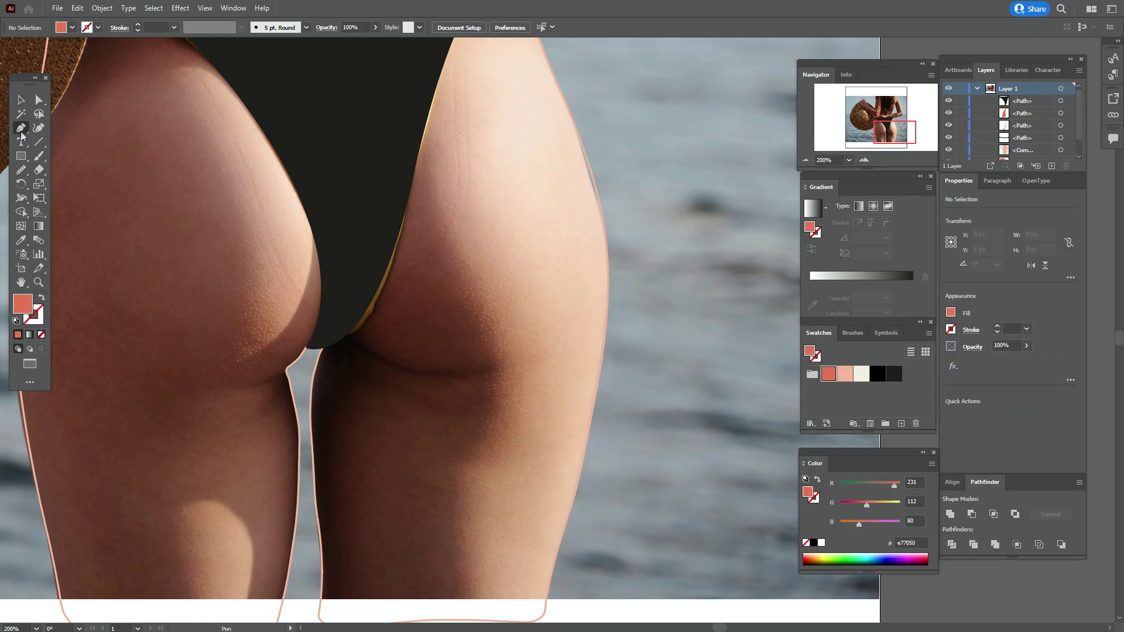
{"action": "left_click", "coordinate": [355, 244]}
{"action": "left_click_drag", "start_coordinate": [548, 357], "coordinate": [711, 344]}
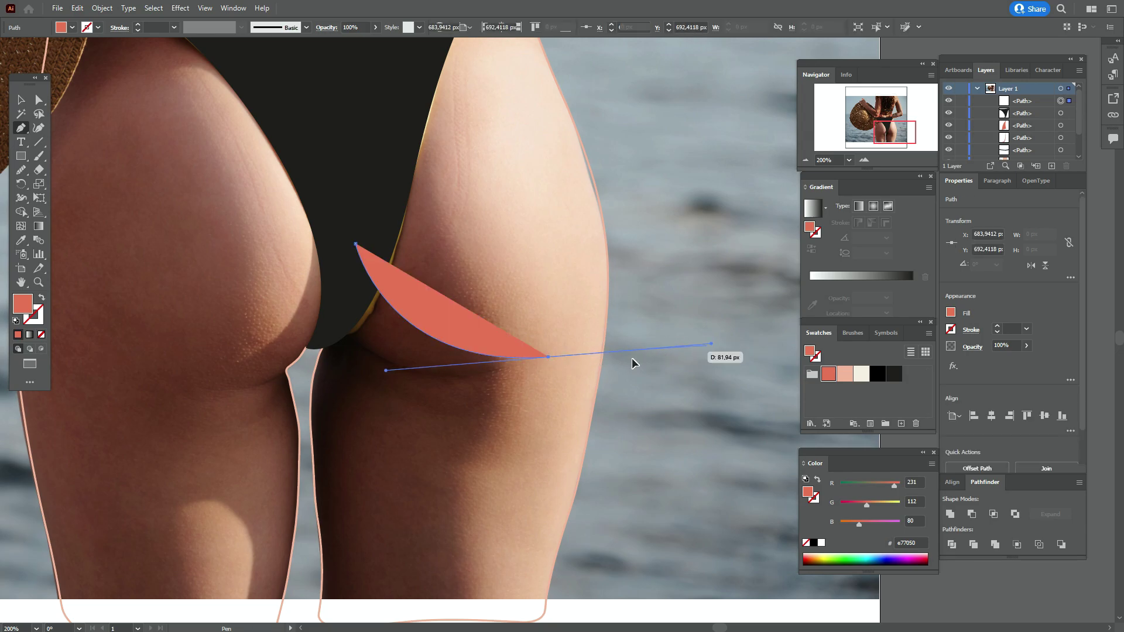
{"action": "left_click", "coordinate": [548, 357]}
{"action": "left_click_drag", "start_coordinate": [326, 339], "coordinate": [217, 277]}
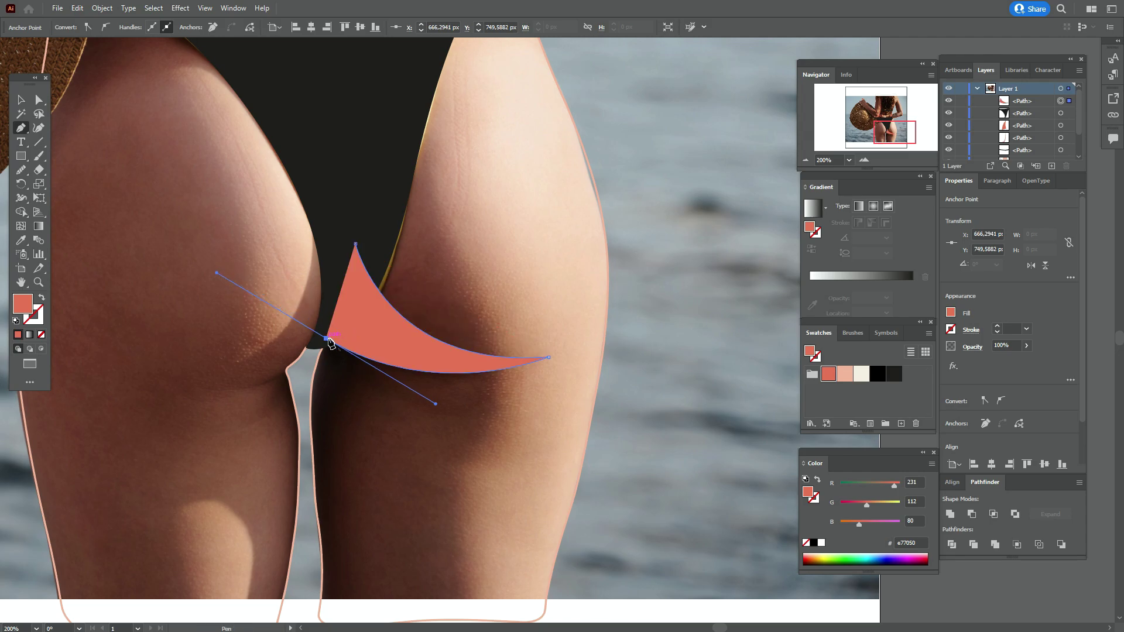
{"action": "left_click_drag", "start_coordinate": [326, 339], "coordinate": [363, 251]}
{"action": "left_click", "coordinate": [356, 244]}
Bring the black swimsuit to the front over the red crescent
{"action": "left_click", "coordinate": [20, 101]}
{"action": "left_click", "coordinate": [370, 168]}
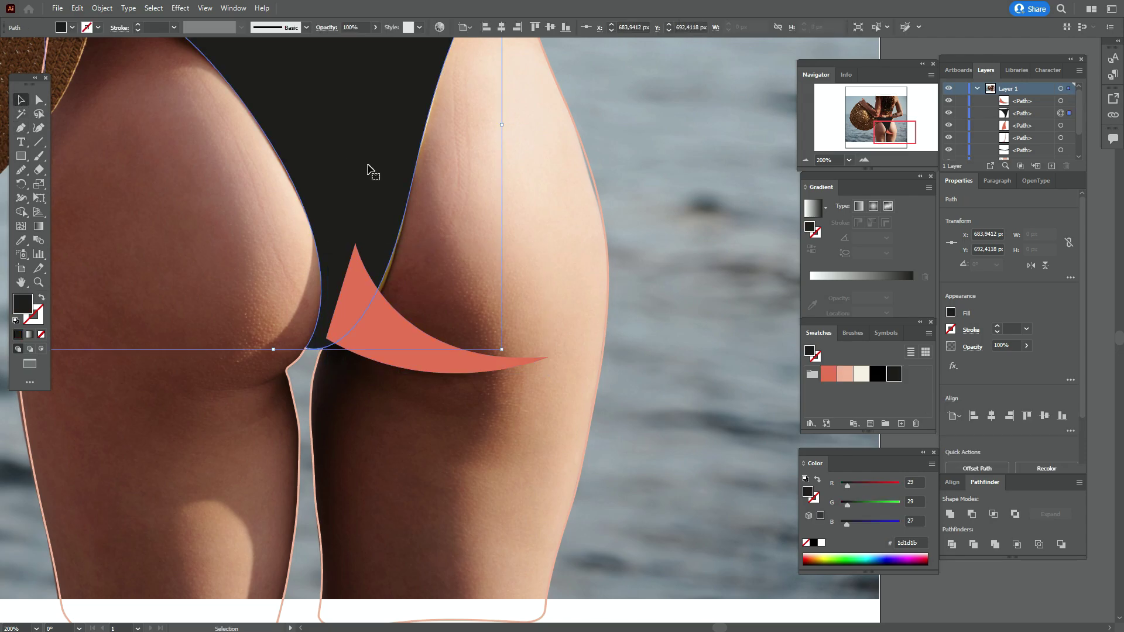
{"action": "right_click", "coordinate": [370, 166]}
{"action": "mouse_move", "coordinate": [463, 404]}
{"action": "left_click", "coordinate": [561, 403]}
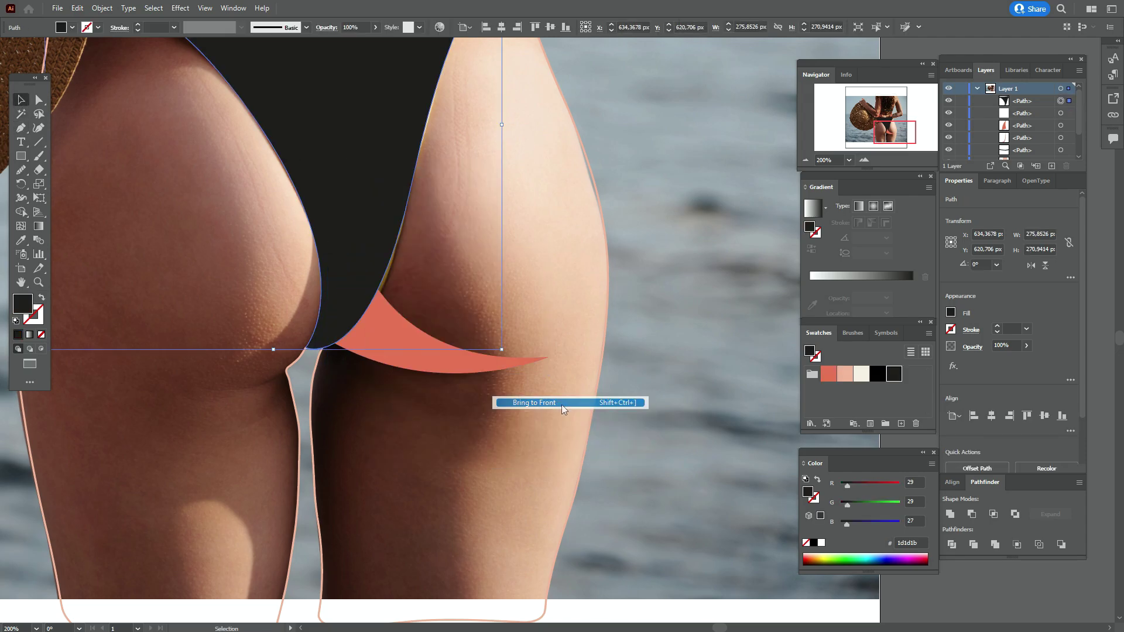
{"action": "left_click", "coordinate": [971, 585]}
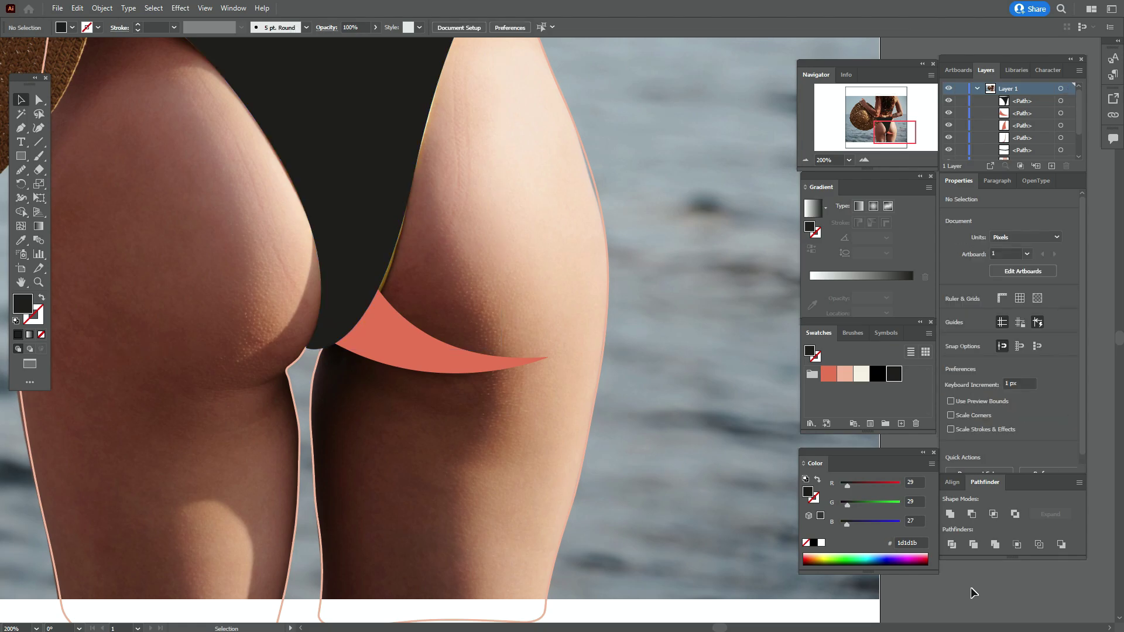
{"action": "key", "text": "p"}
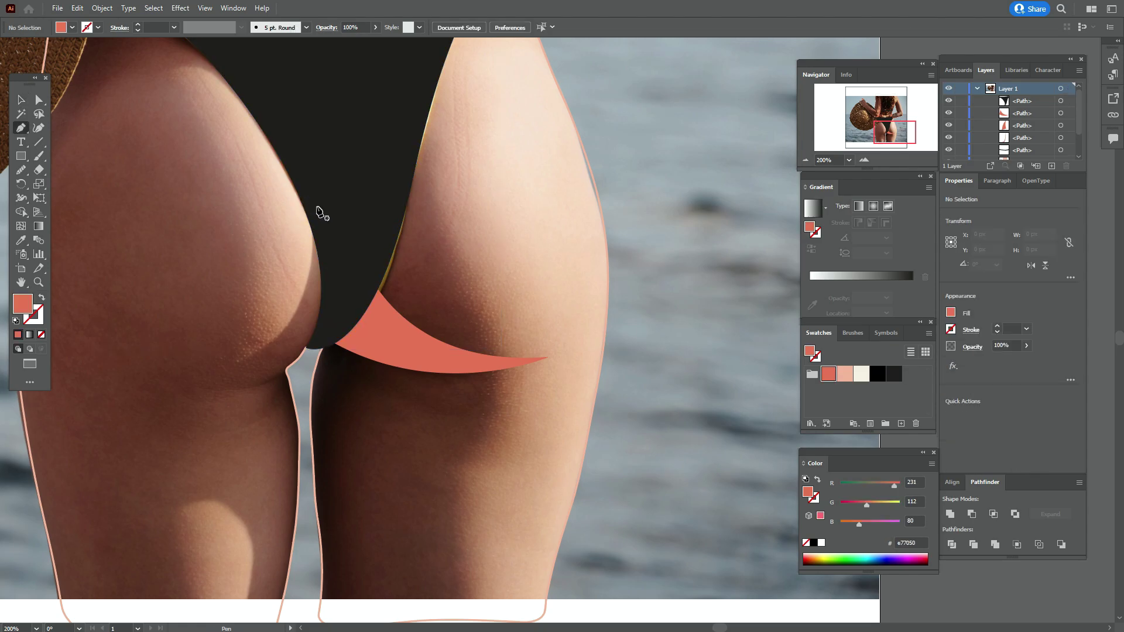
Pen-draw a closed red crescent rising along the swimsuit's edge under the left buttock
{"action": "left_click", "coordinate": [318, 212]}
{"action": "left_click_drag", "start_coordinate": [60, 387], "coordinate": [82, 347]}
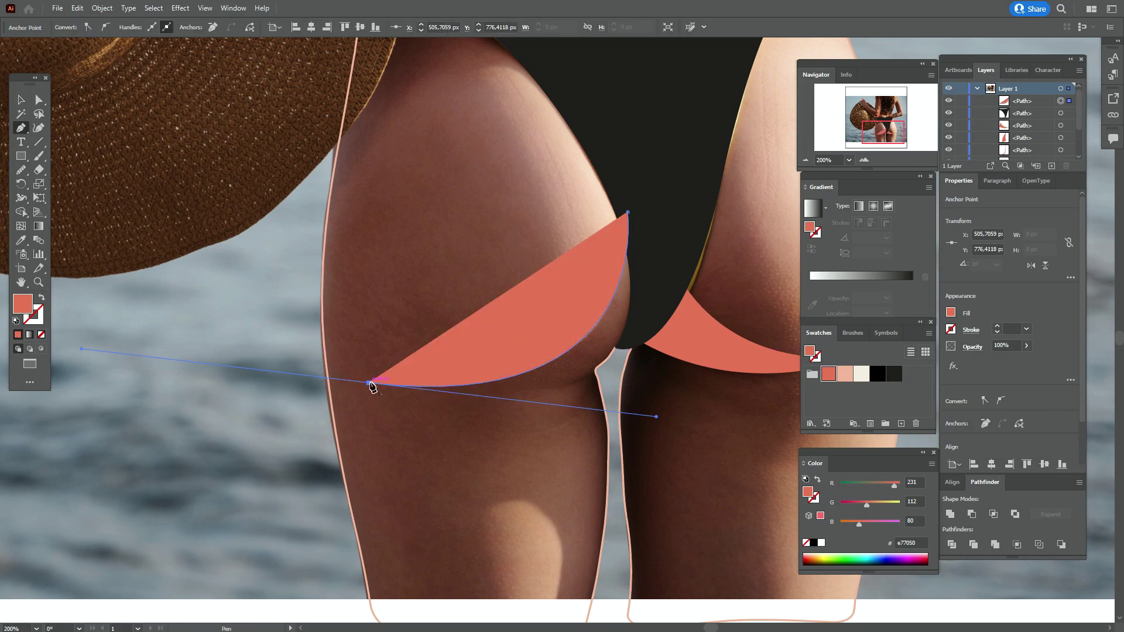
{"action": "left_click_drag", "start_coordinate": [370, 384], "coordinate": [618, 383]}
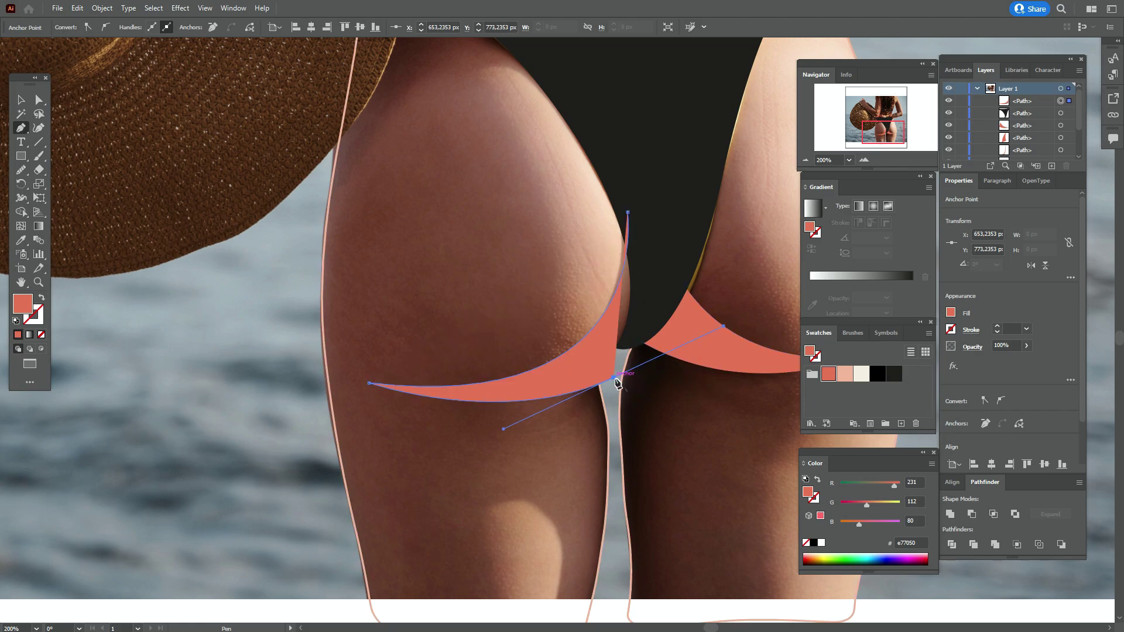
{"action": "left_click", "coordinate": [616, 384]}
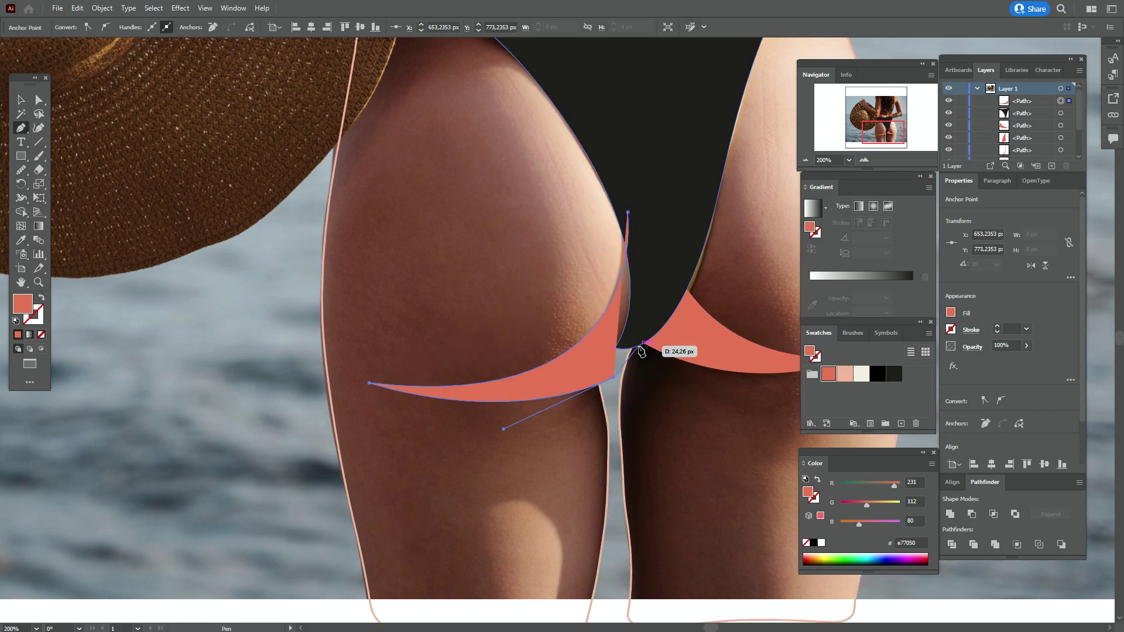
{"action": "left_click_drag", "start_coordinate": [640, 334], "coordinate": [659, 264]}
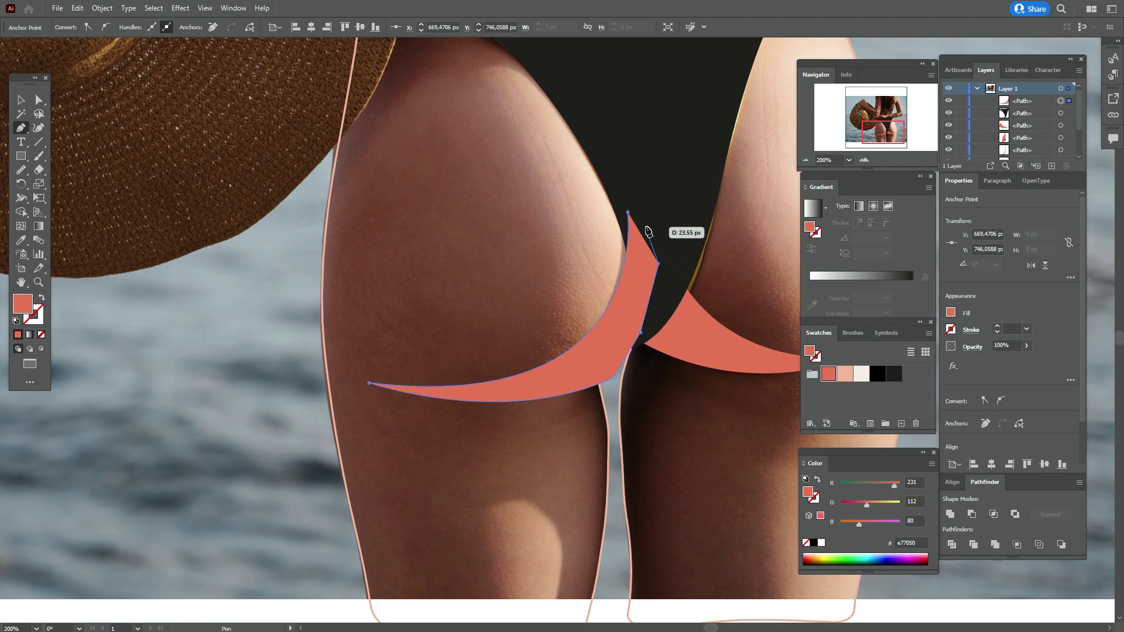
{"action": "left_click", "coordinate": [628, 212]}
{"action": "left_click", "coordinate": [21, 100]}
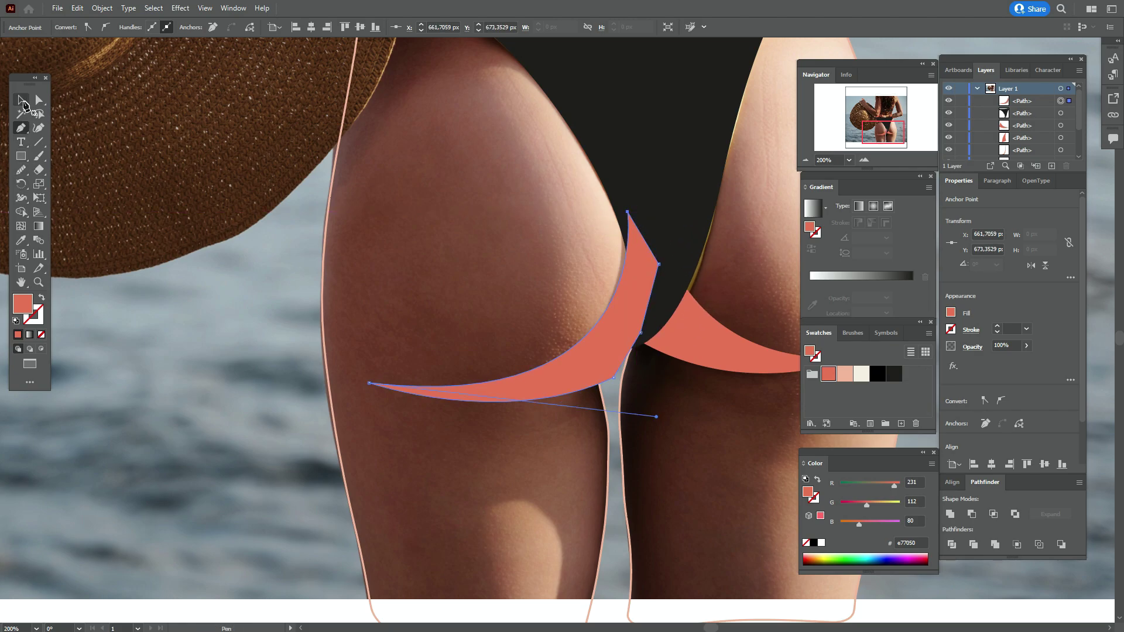
{"action": "key", "text": "space"}
{"action": "left_click_drag", "start_coordinate": [432, 447], "coordinate": [183, 292]}
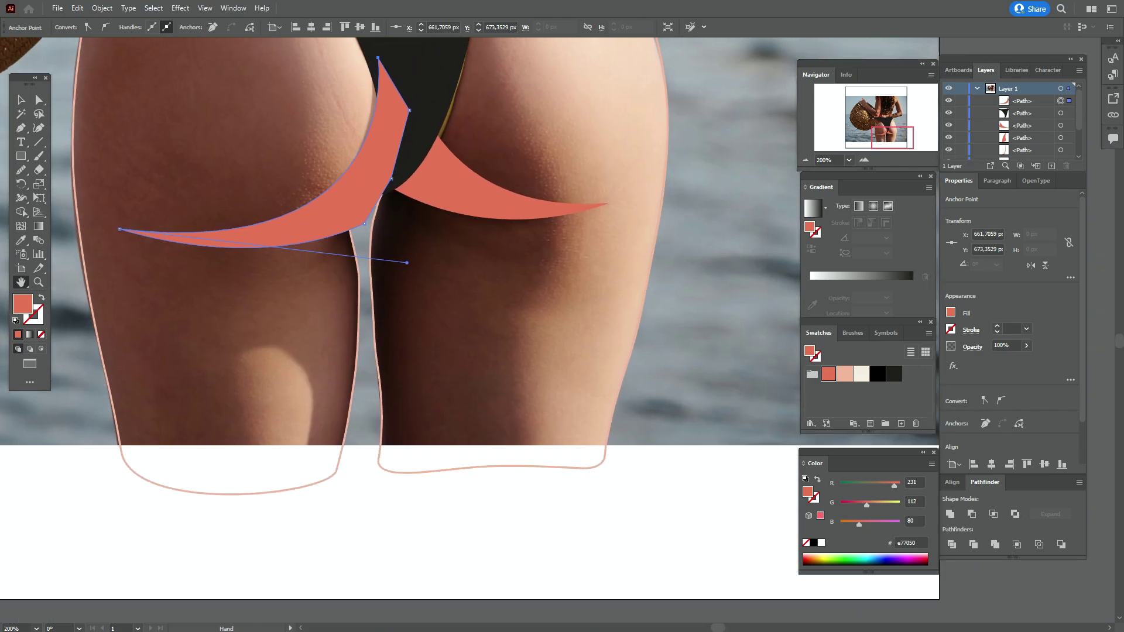
Draw a closed red shadow strip down the inner left thigh with the Curvature tool
{"action": "left_click", "coordinate": [470, 553]}
{"action": "left_click", "coordinate": [38, 128]}
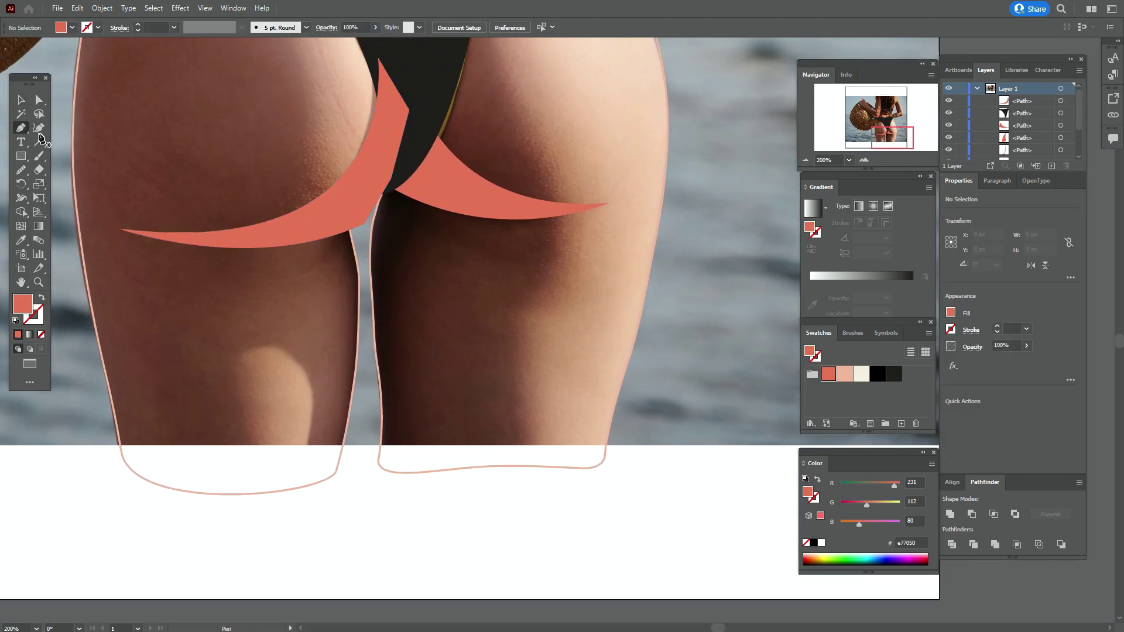
{"action": "left_click", "coordinate": [255, 238]}
{"action": "left_click", "coordinate": [285, 268]}
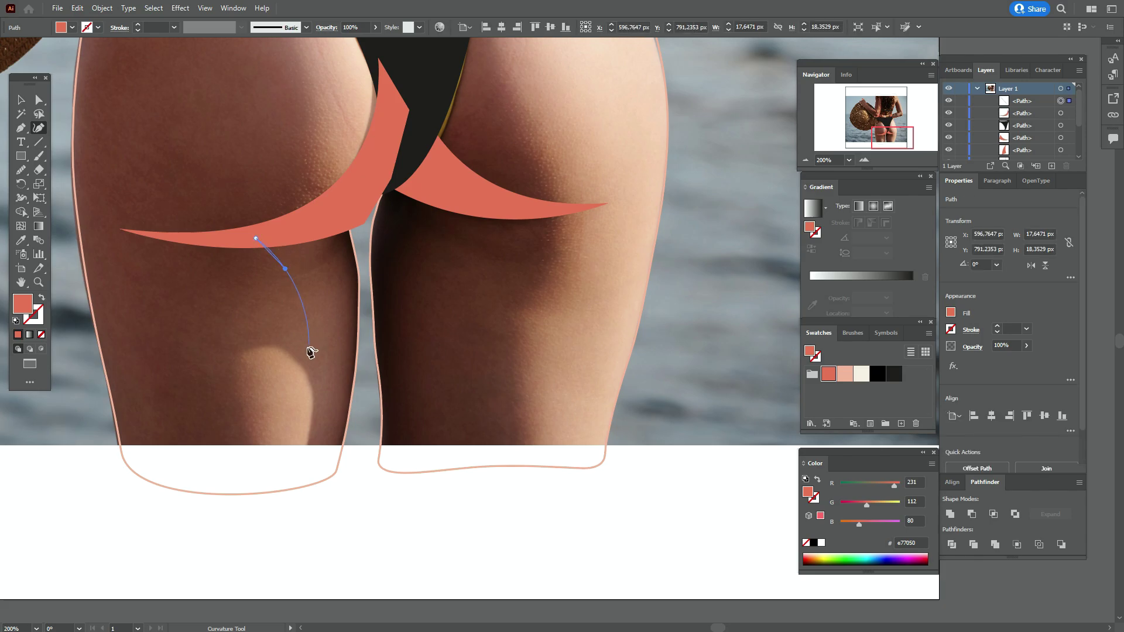
{"action": "left_click", "coordinate": [306, 350]}
{"action": "left_click", "coordinate": [314, 424]}
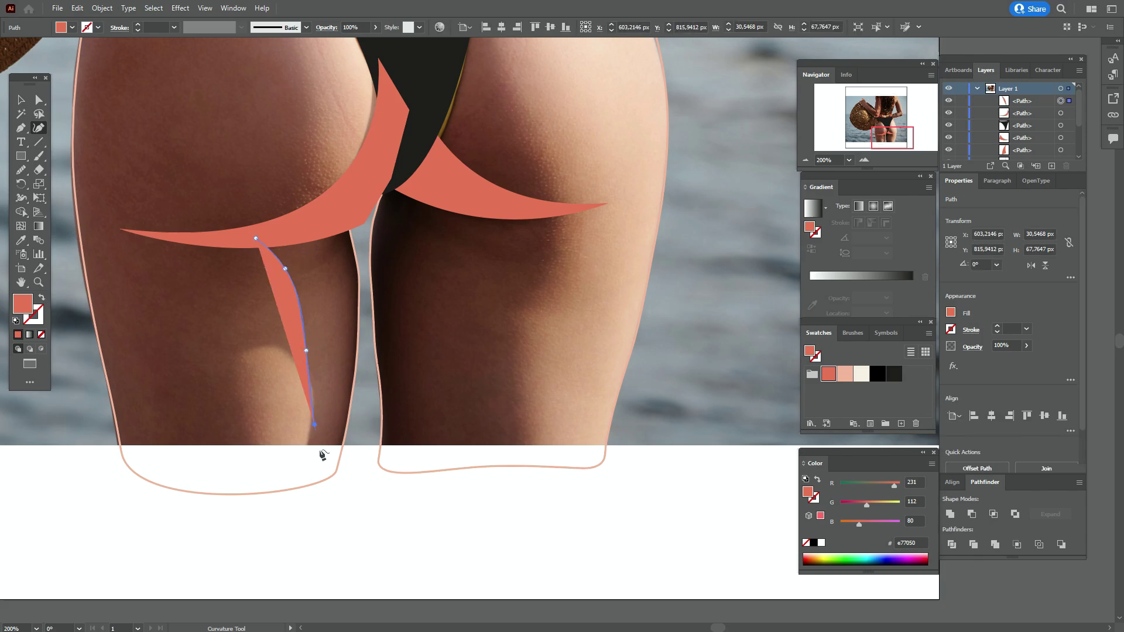
{"action": "left_click", "coordinate": [323, 497]}
{"action": "left_click", "coordinate": [356, 463]}
{"action": "left_click", "coordinate": [362, 397]}
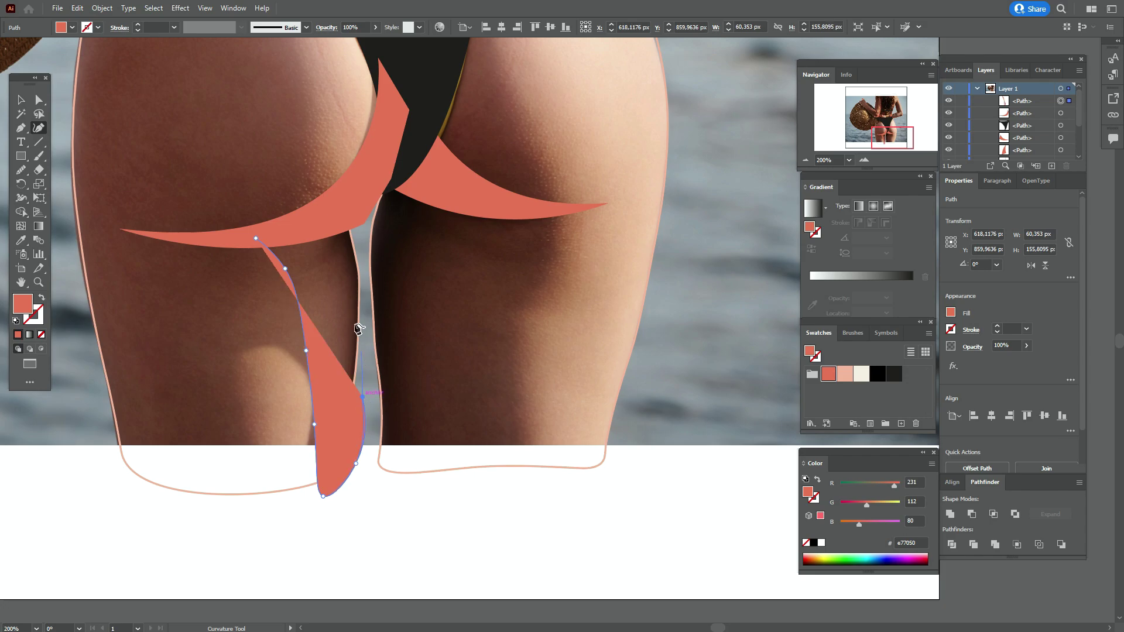
{"action": "left_click", "coordinate": [368, 288]}
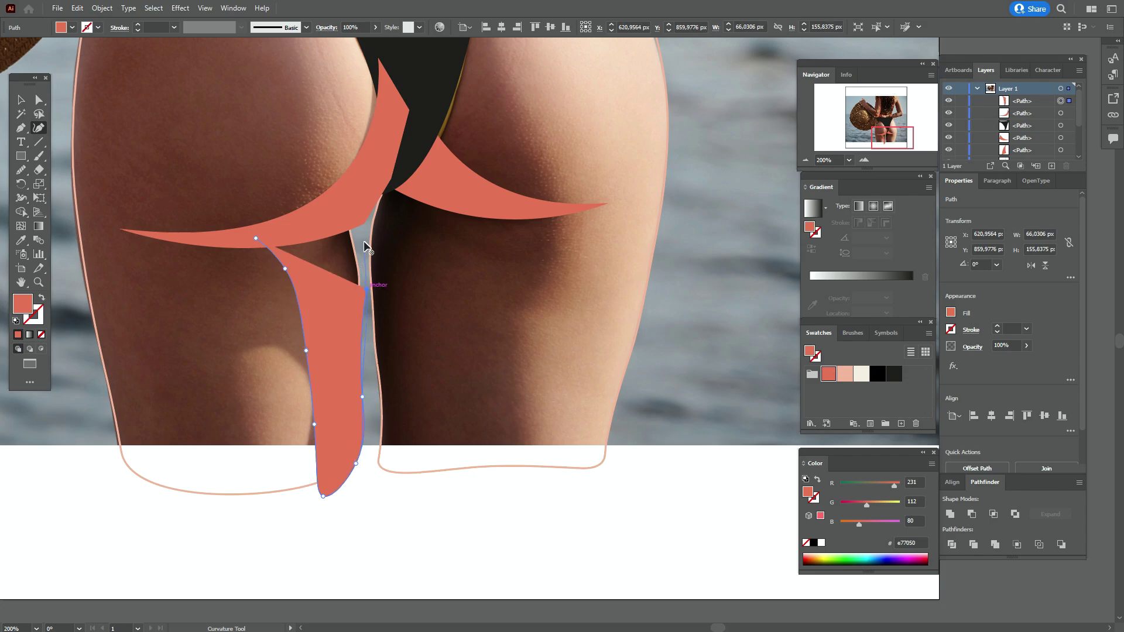
{"action": "left_click", "coordinate": [367, 212]}
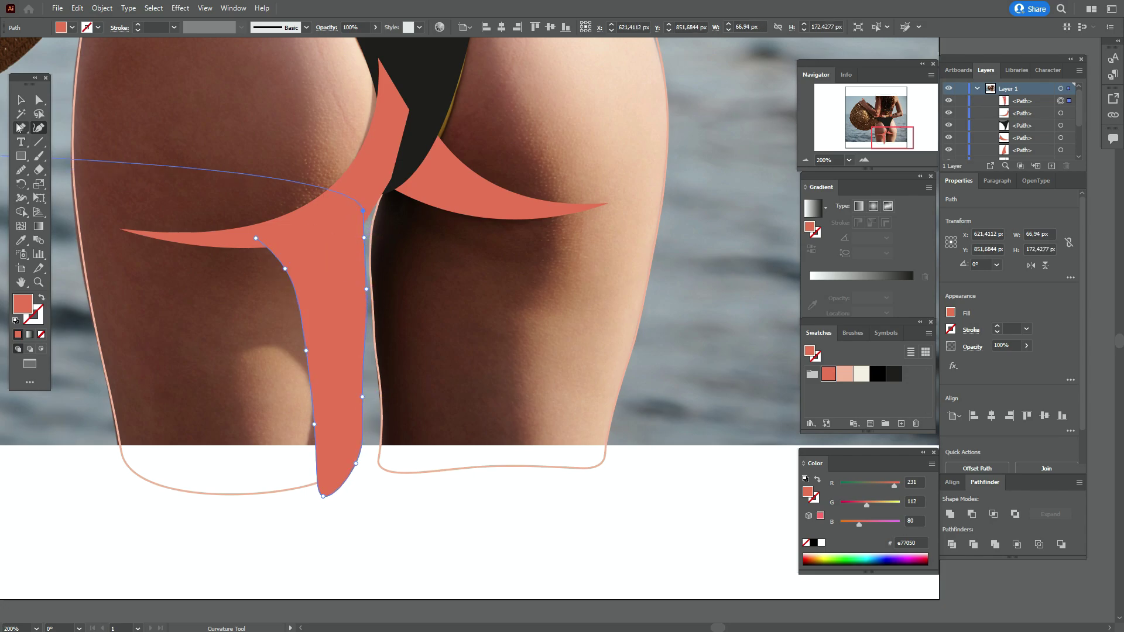
Unite the thigh shadow with the left buttock shadow and smooth their joining corner
{"action": "left_click", "coordinate": [20, 101]}
{"action": "left_click", "coordinate": [371, 185], "text": "shift"}
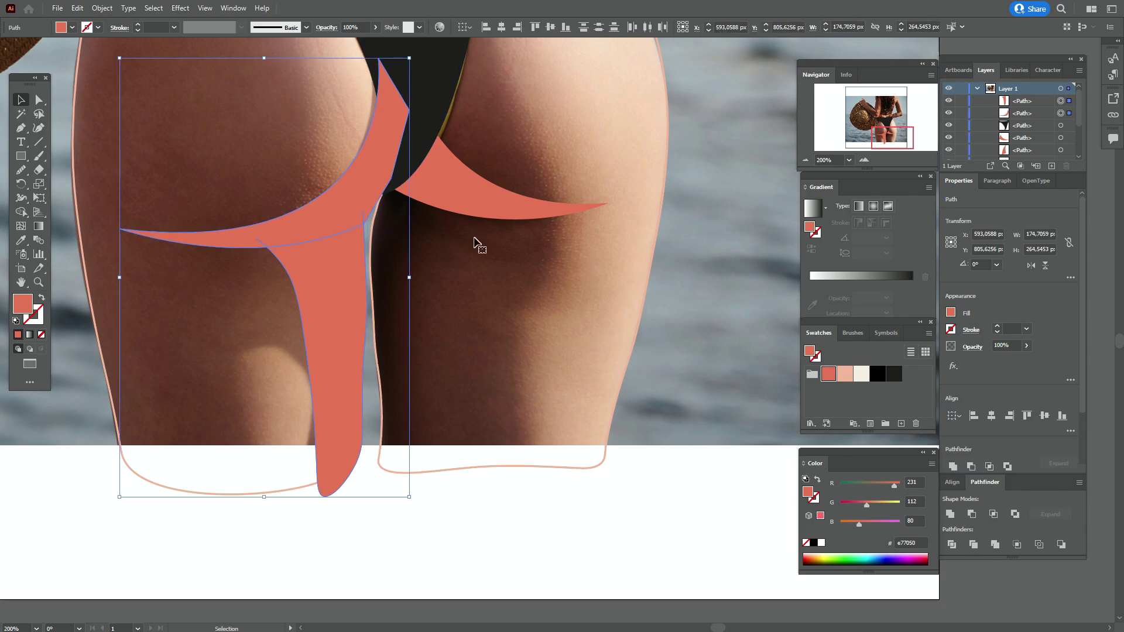
{"action": "left_click", "coordinate": [950, 515]}
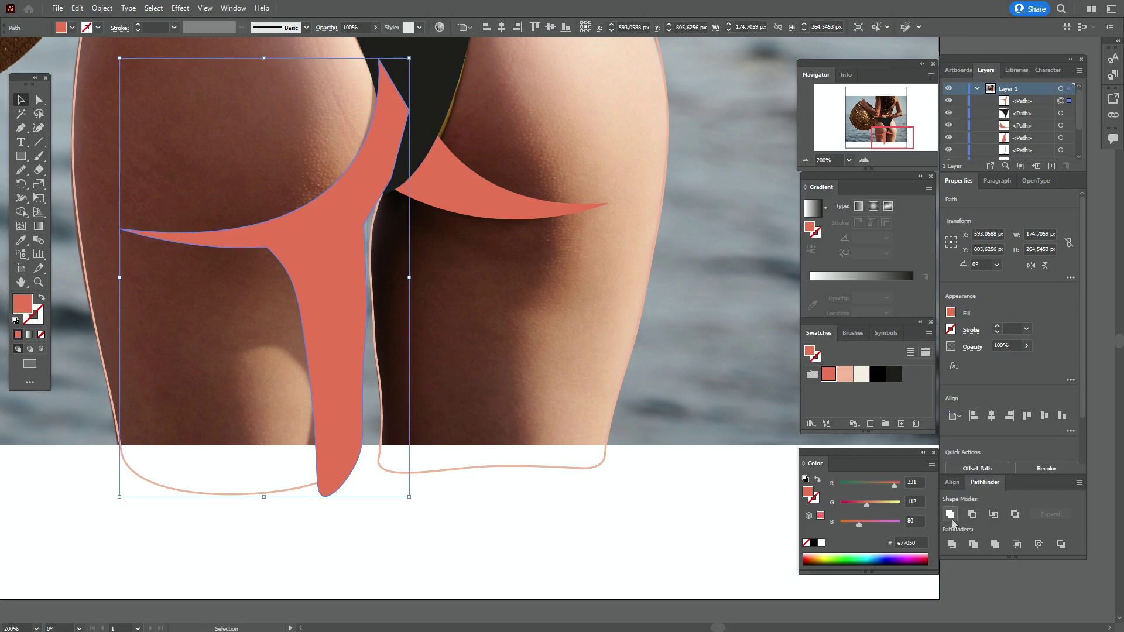
{"action": "left_click", "coordinate": [38, 100]}
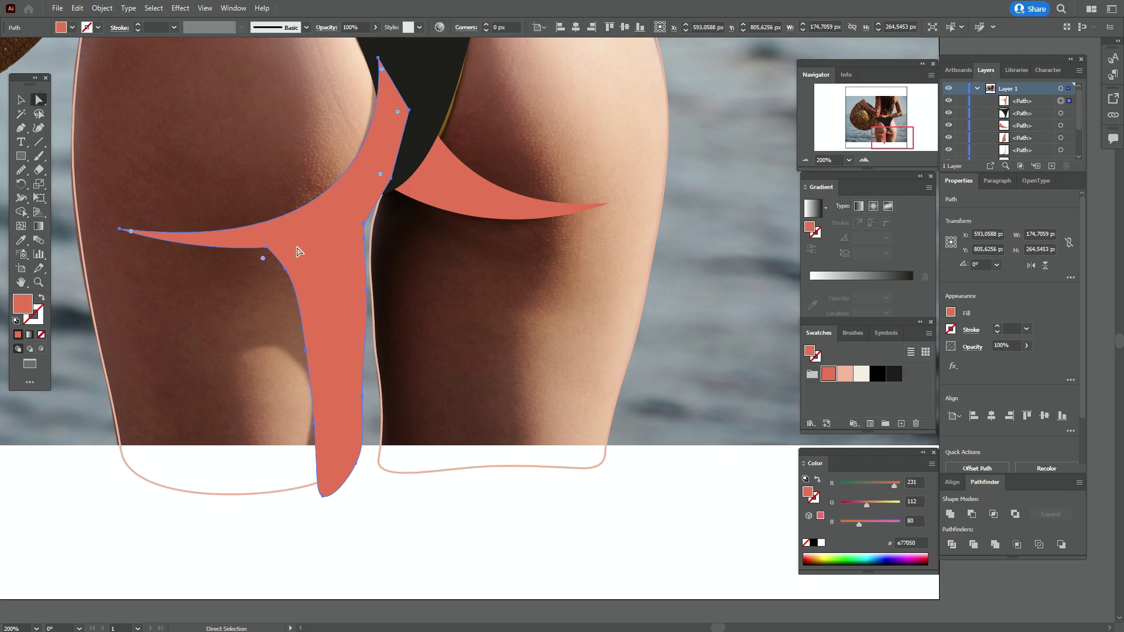
{"action": "left_click", "coordinate": [258, 269]}
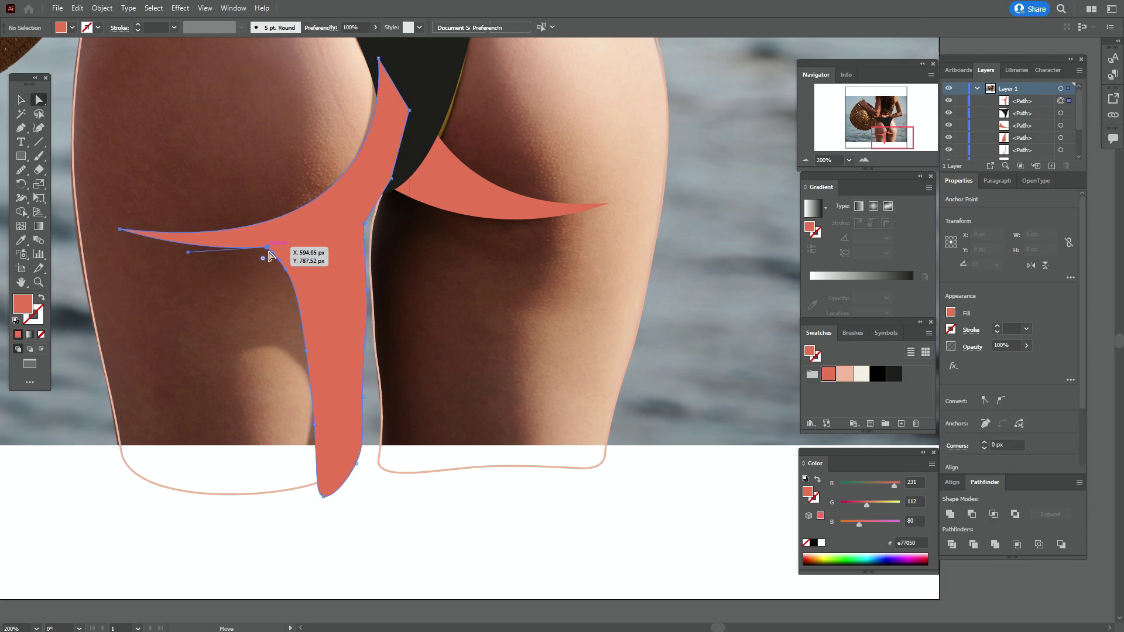
{"action": "left_click_drag", "start_coordinate": [269, 259], "coordinate": [246, 294]}
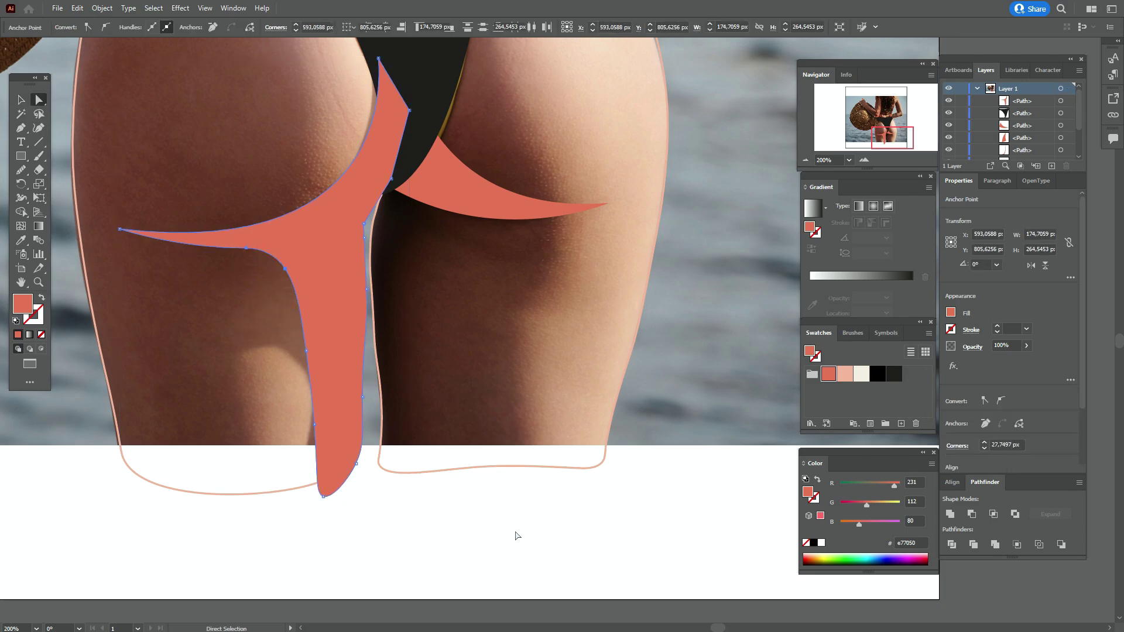
{"action": "left_click", "coordinate": [515, 532]}
Give the leg outline a skin-colour fill with no stroke
{"action": "left_click", "coordinate": [20, 103]}
{"action": "left_click", "coordinate": [75, 121]}
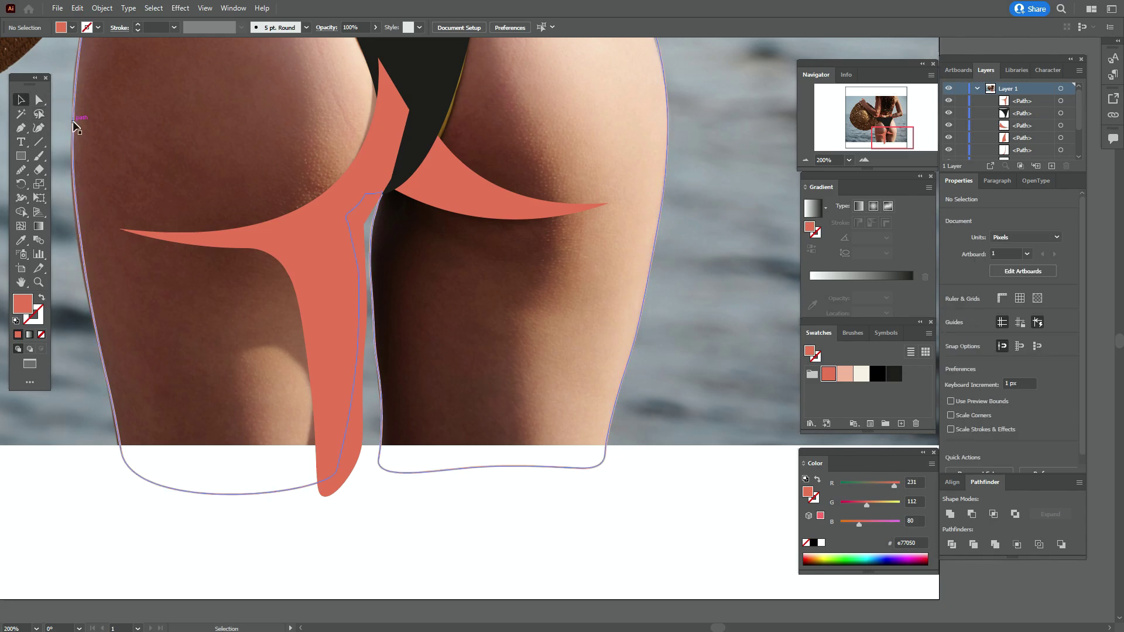
{"action": "left_click", "coordinate": [42, 299]}
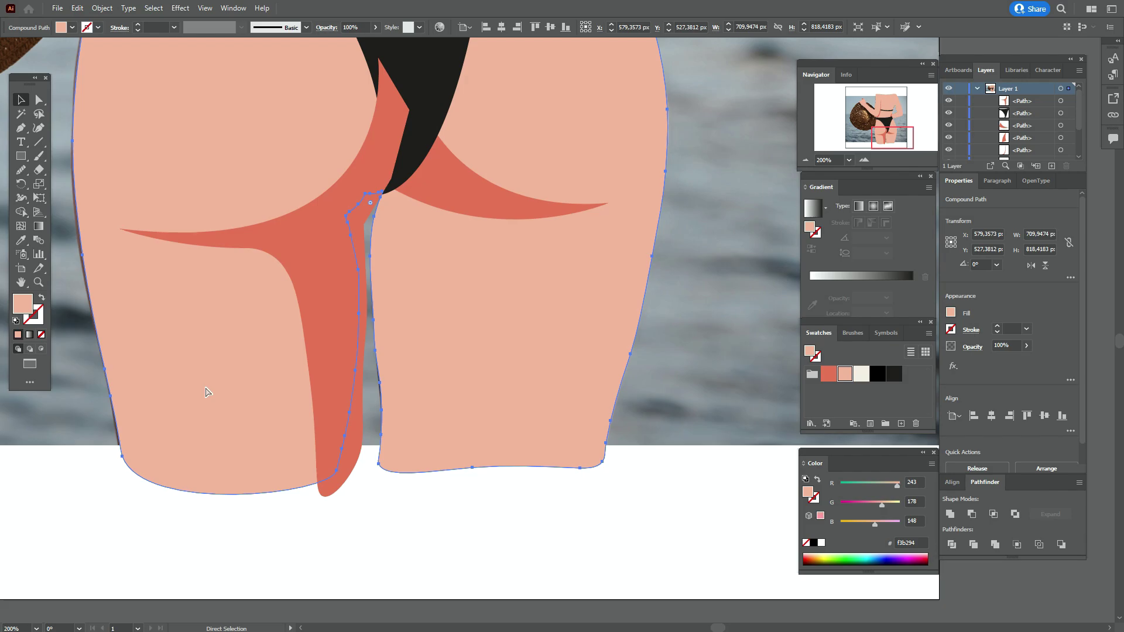
Intersect the red thigh shadow with the legs shape to trim it
{"action": "key", "text": "v"}
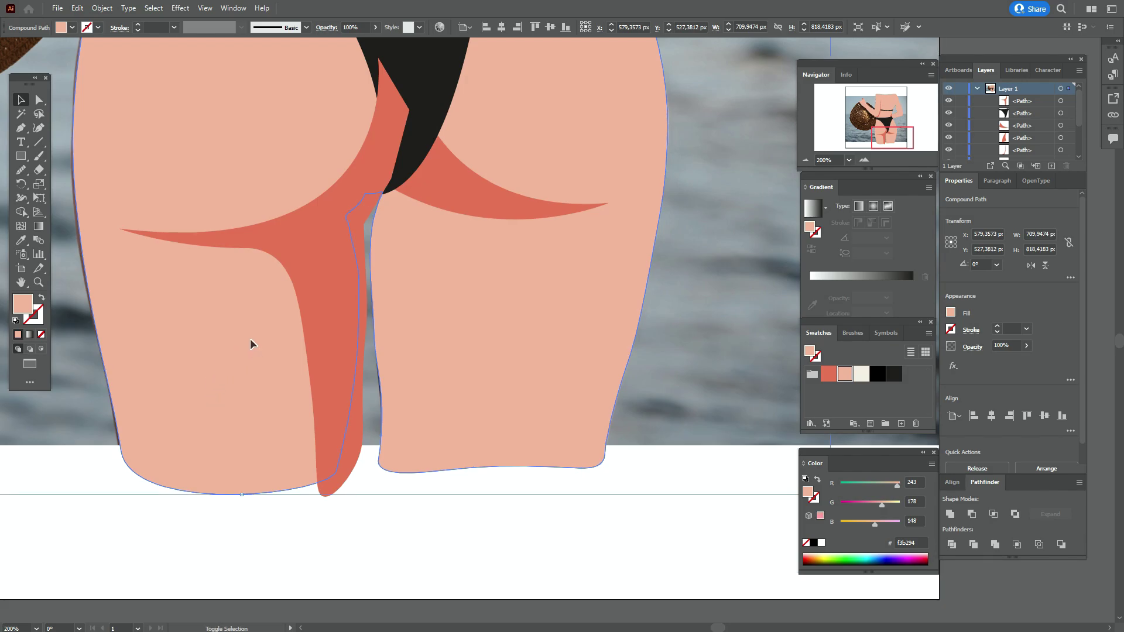
{"action": "left_click", "coordinate": [342, 306], "text": "shift"}
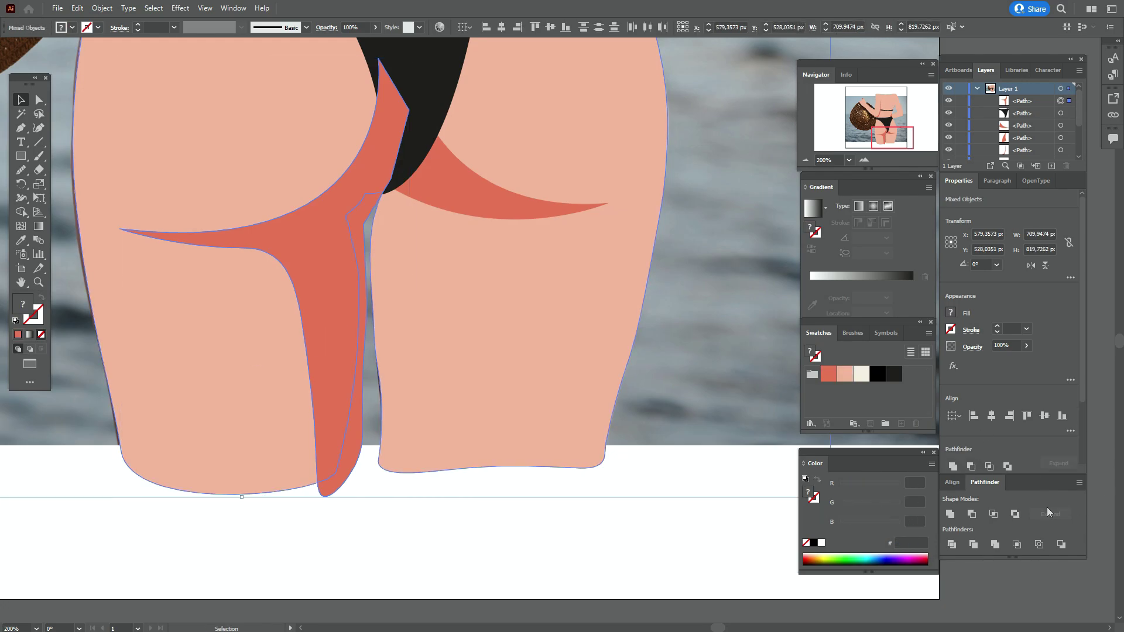
{"action": "left_click", "coordinate": [999, 515]}
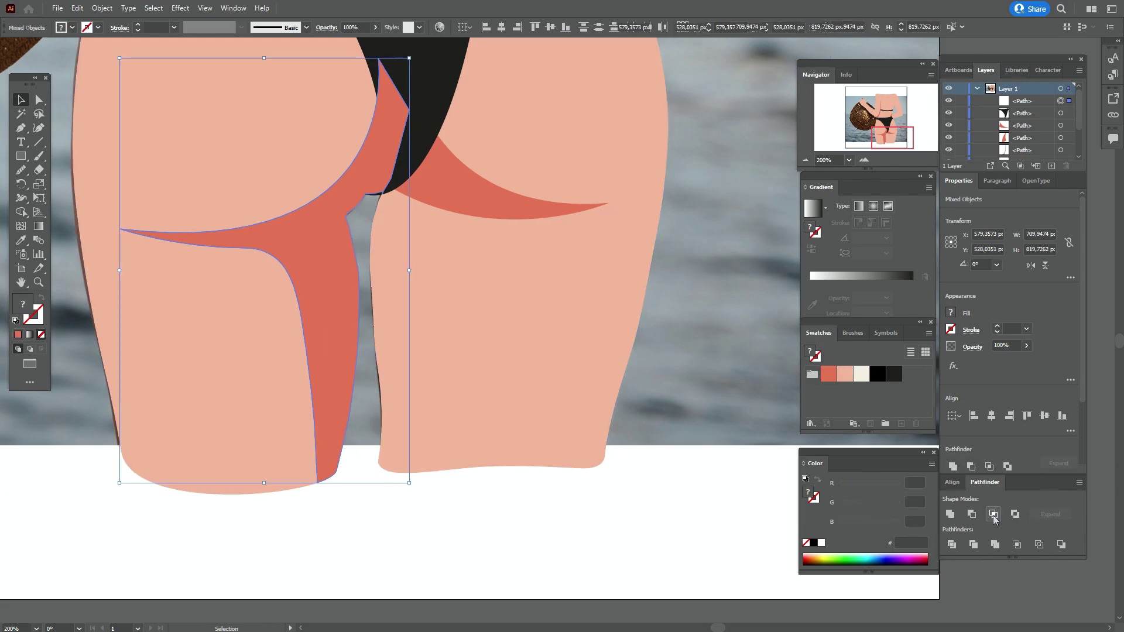
Bring the black swimsuit to the front over the shadow
{"action": "right_click", "coordinate": [434, 111]}
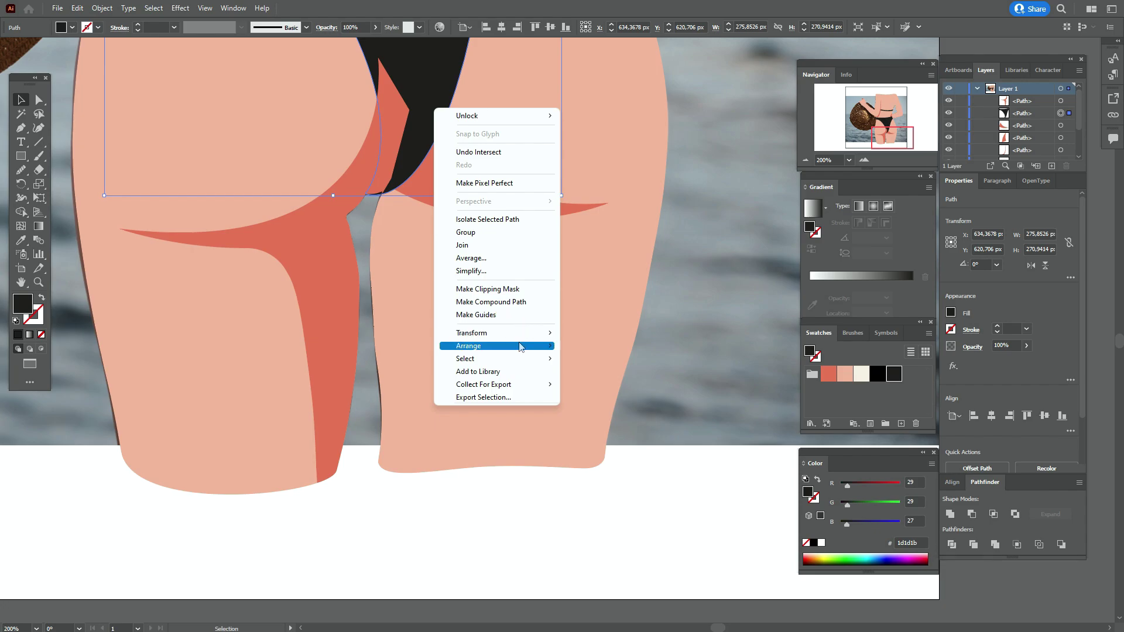
{"action": "mouse_move", "coordinate": [521, 347]}
{"action": "left_click", "coordinate": [652, 349]}
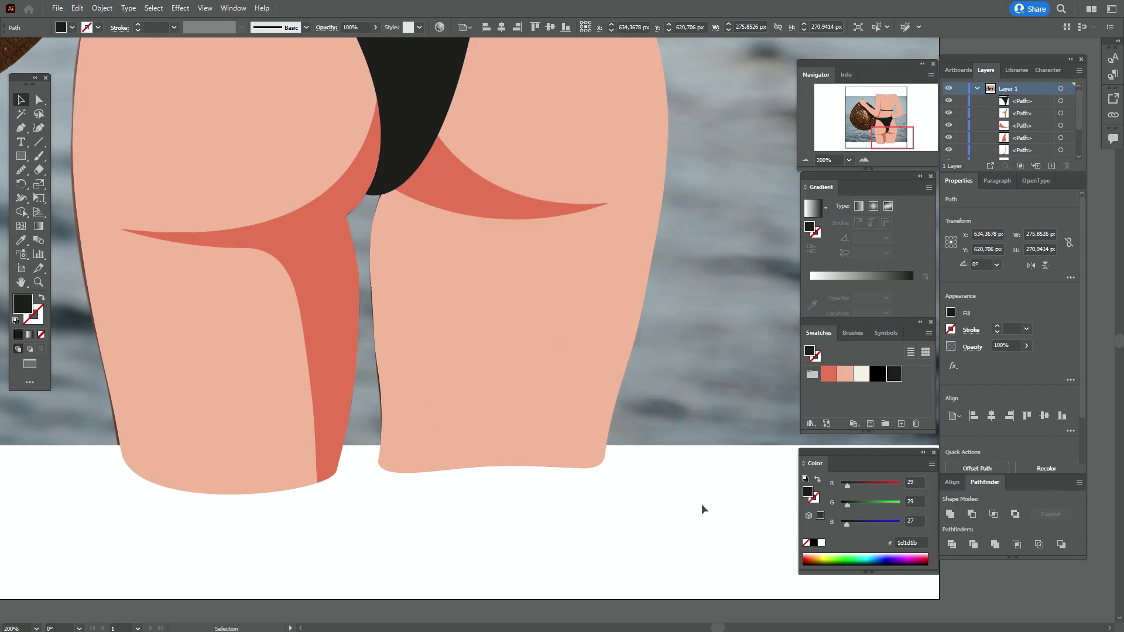
{"action": "left_click", "coordinate": [66, 540]}
Reshape the right buttock crescent's anchors, tucking its left tip into the swimsuit's lower tip
{"action": "scroll", "coordinate": [79, 568], "scroll_direction": "left", "scroll_amount": 2}
{"action": "key", "text": "ctrl+plus"}
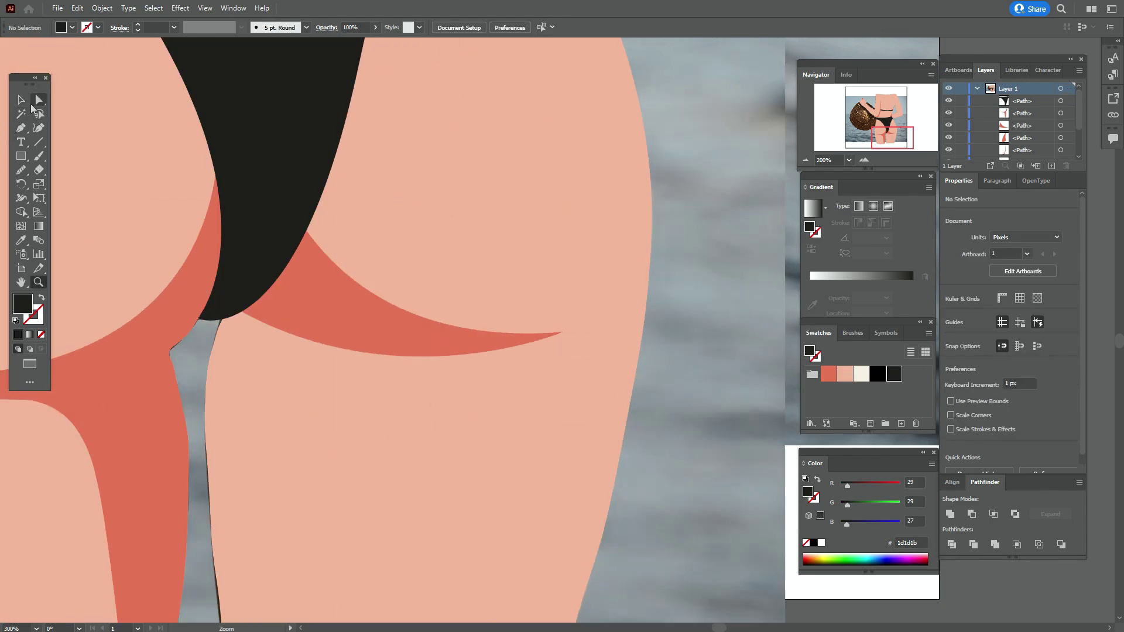
{"action": "key", "text": "a"}
{"action": "left_click", "coordinate": [388, 308]}
{"action": "left_click", "coordinate": [229, 304]}
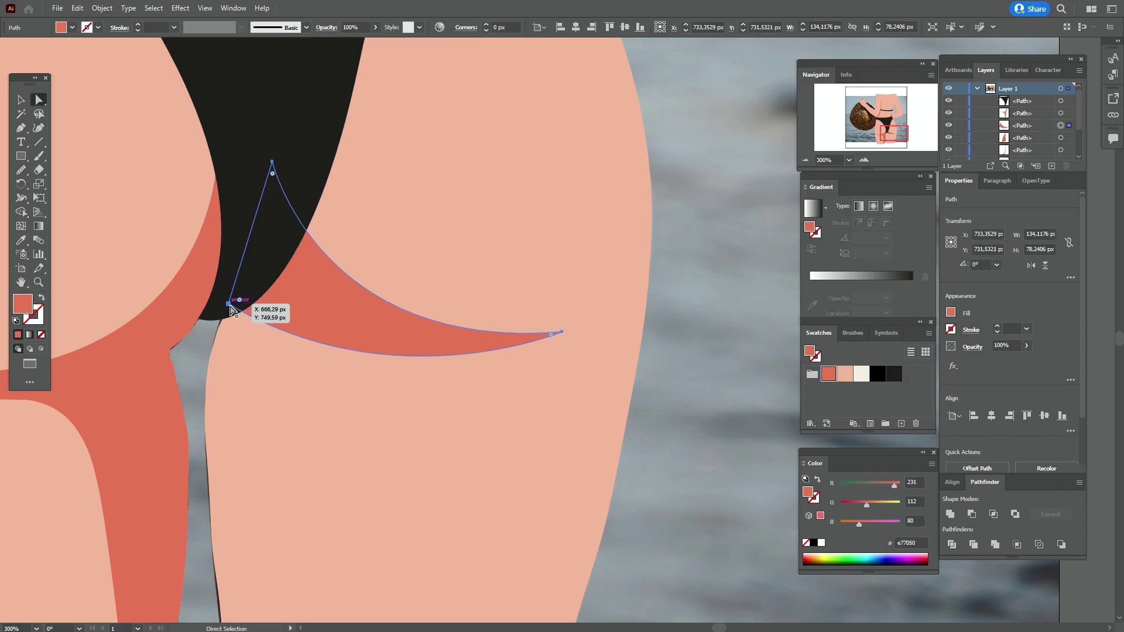
{"action": "left_click_drag", "start_coordinate": [229, 305], "coordinate": [236, 288]}
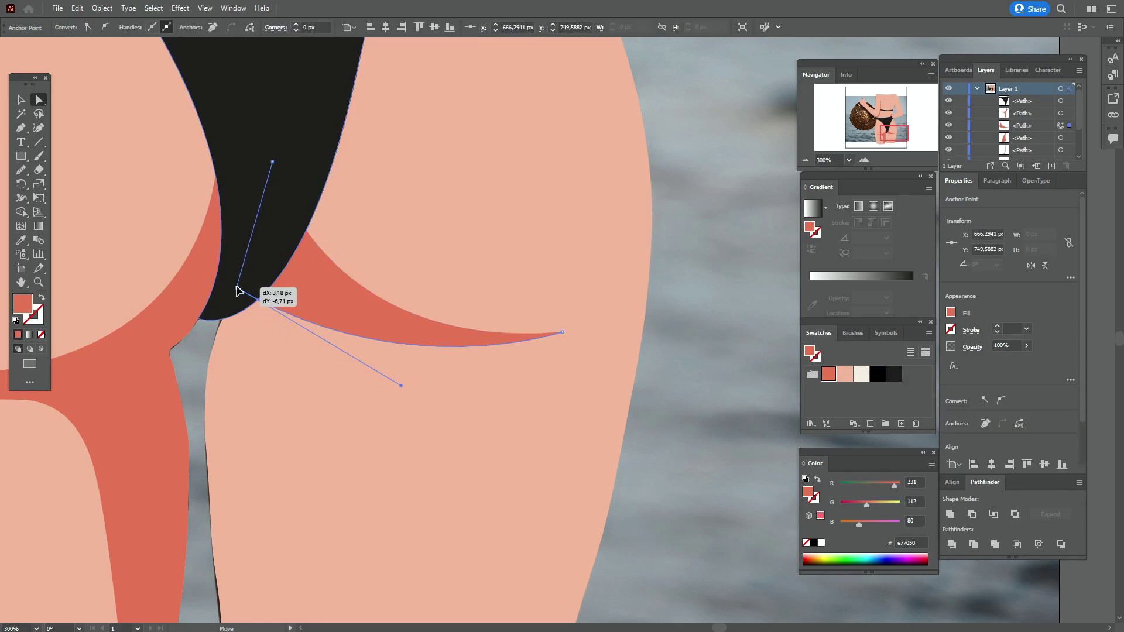
{"action": "left_click_drag", "start_coordinate": [270, 165], "coordinate": [273, 189]}
{"action": "left_click_drag", "start_coordinate": [562, 332], "coordinate": [566, 318]}
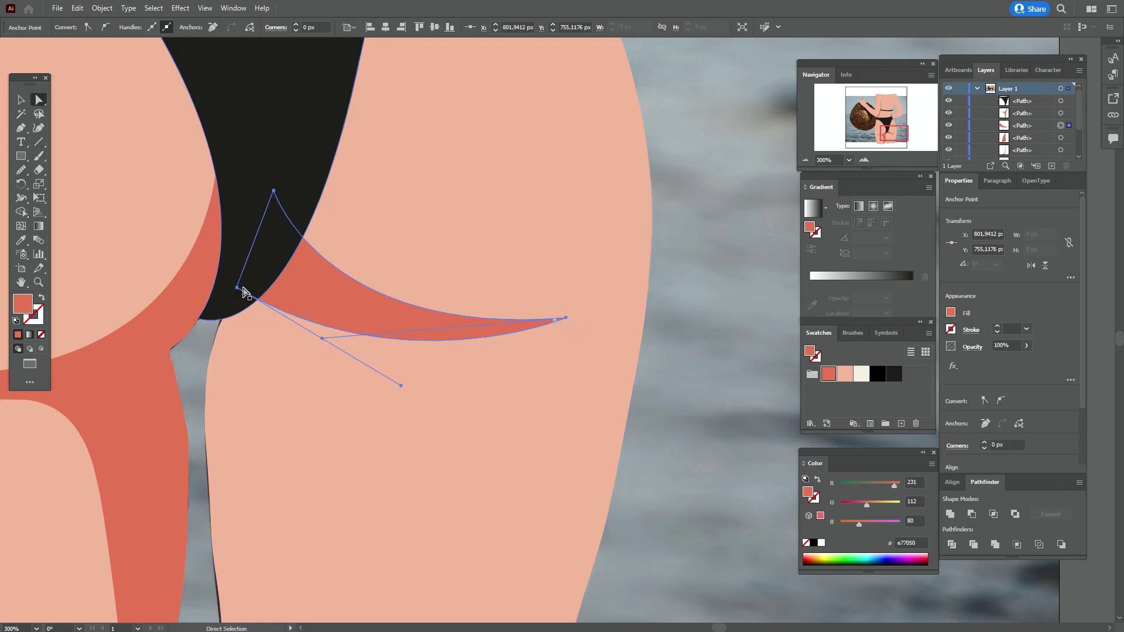
{"action": "left_click_drag", "start_coordinate": [238, 290], "coordinate": [241, 287]}
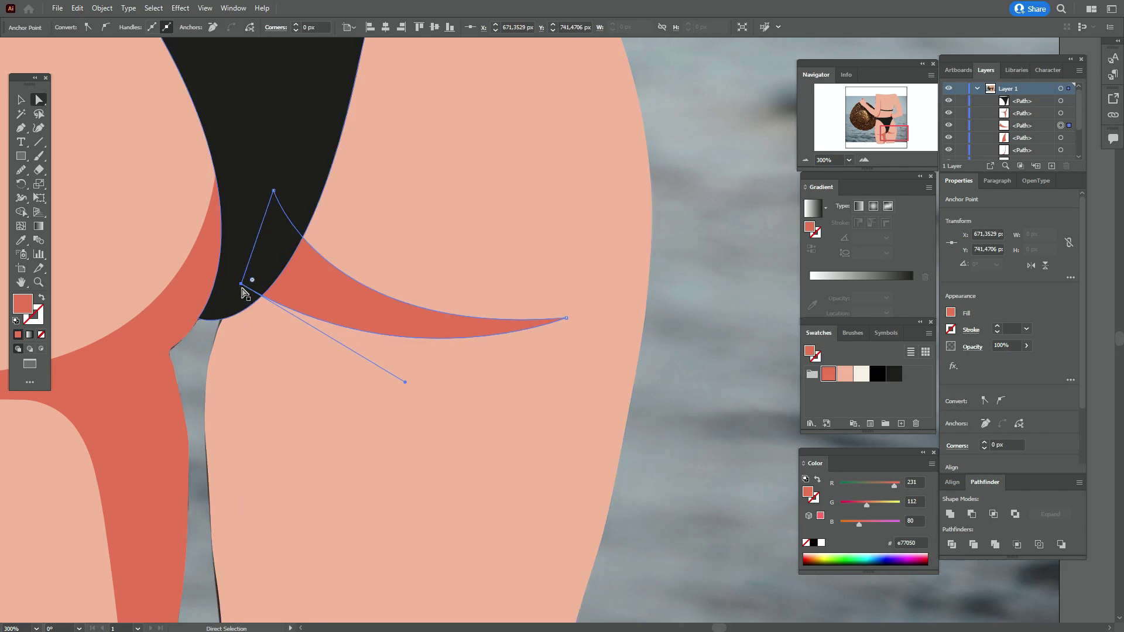
{"action": "key", "text": "ctrl+0"}
Draw a large black circle of about 495 px for the hat
{"action": "key", "text": "ctrl+shift+a"}
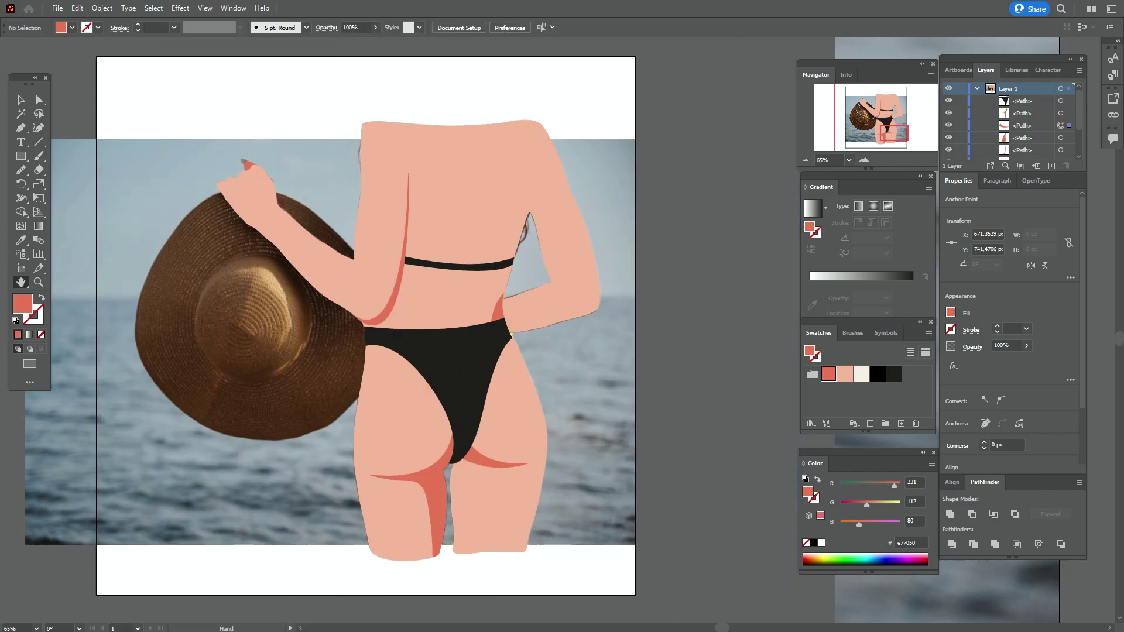
{"action": "left_click", "coordinate": [894, 374]}
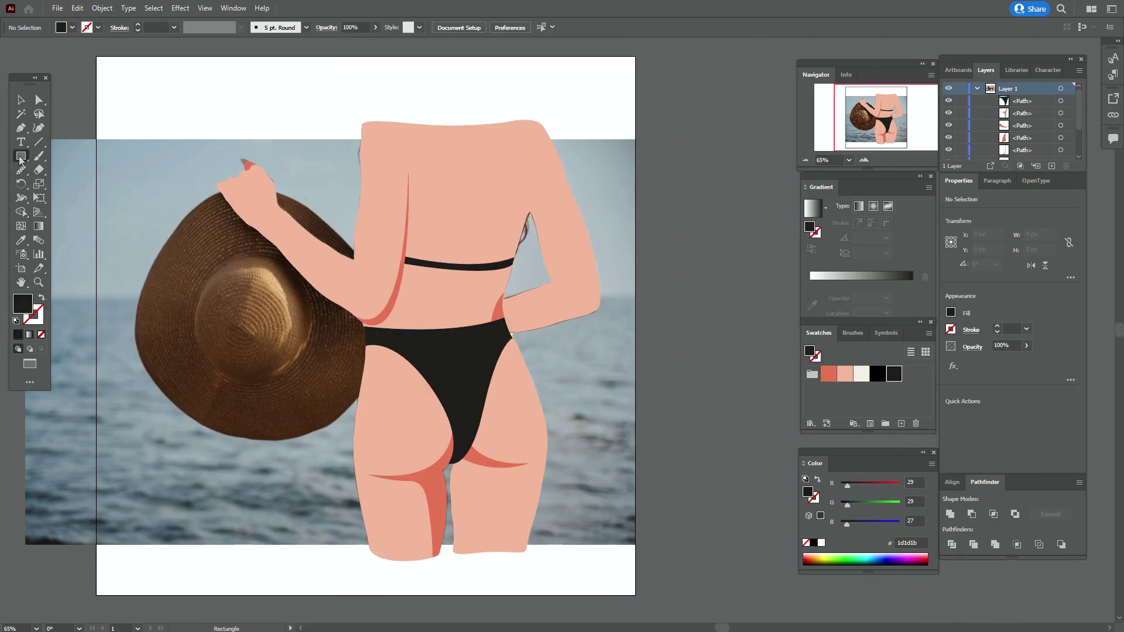
{"action": "left_click_drag", "start_coordinate": [20, 156], "coordinate": [59, 184]}
{"action": "left_click_drag", "start_coordinate": [124, 176], "coordinate": [381, 443]}
{"action": "key", "text": "v"}
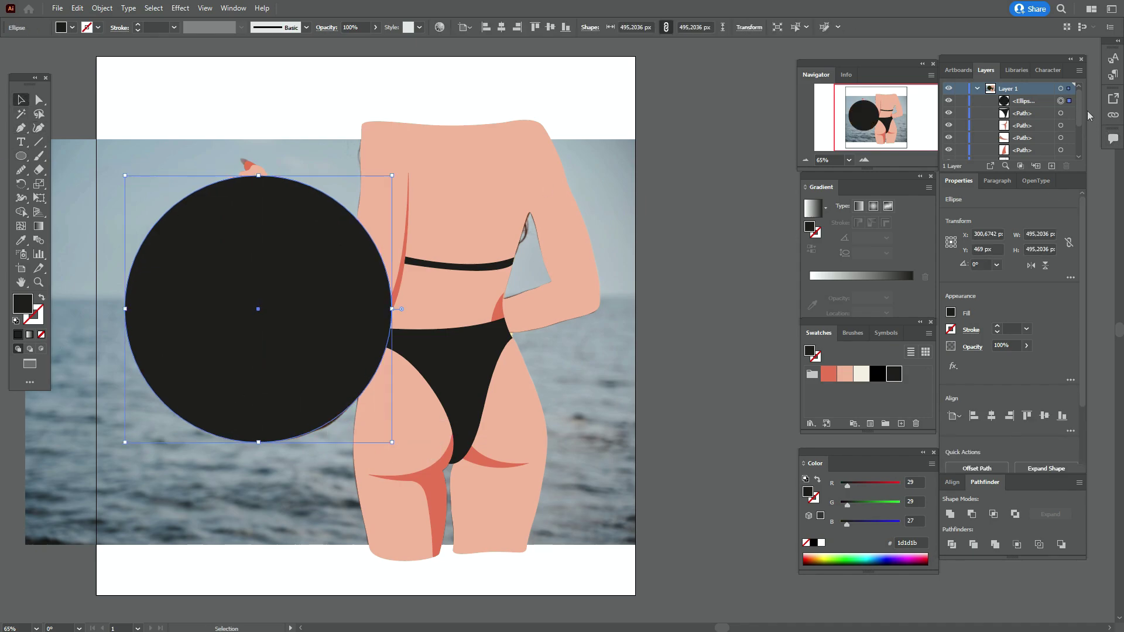
Delete the reference sea photo
{"action": "left_click_drag", "start_coordinate": [1080, 111], "coordinate": [1090, 151]}
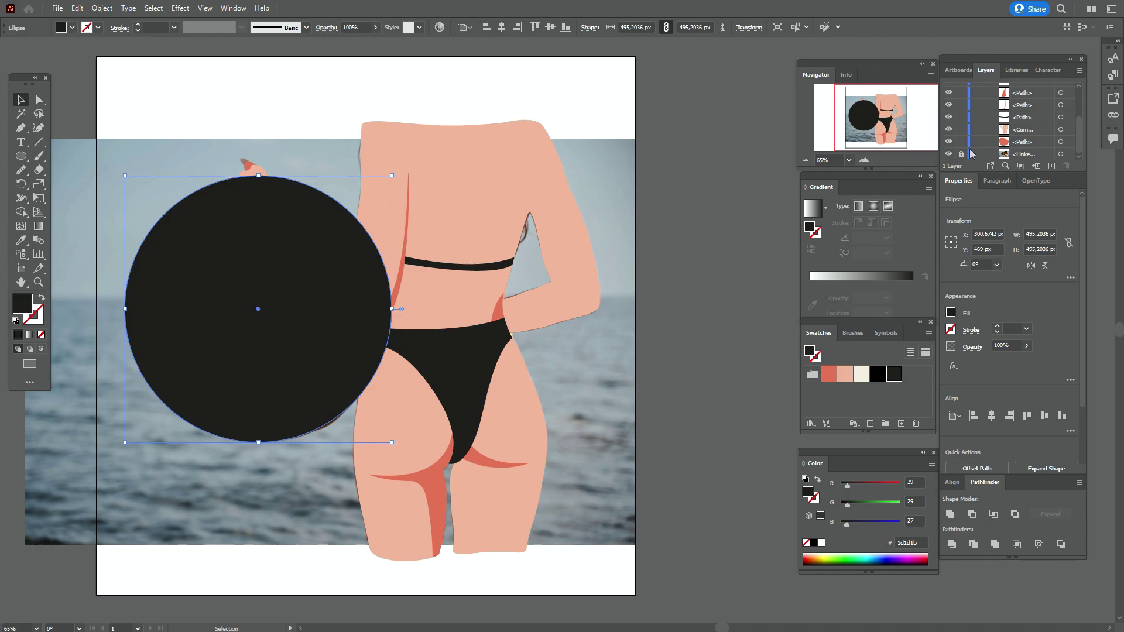
{"action": "left_click", "coordinate": [598, 186]}
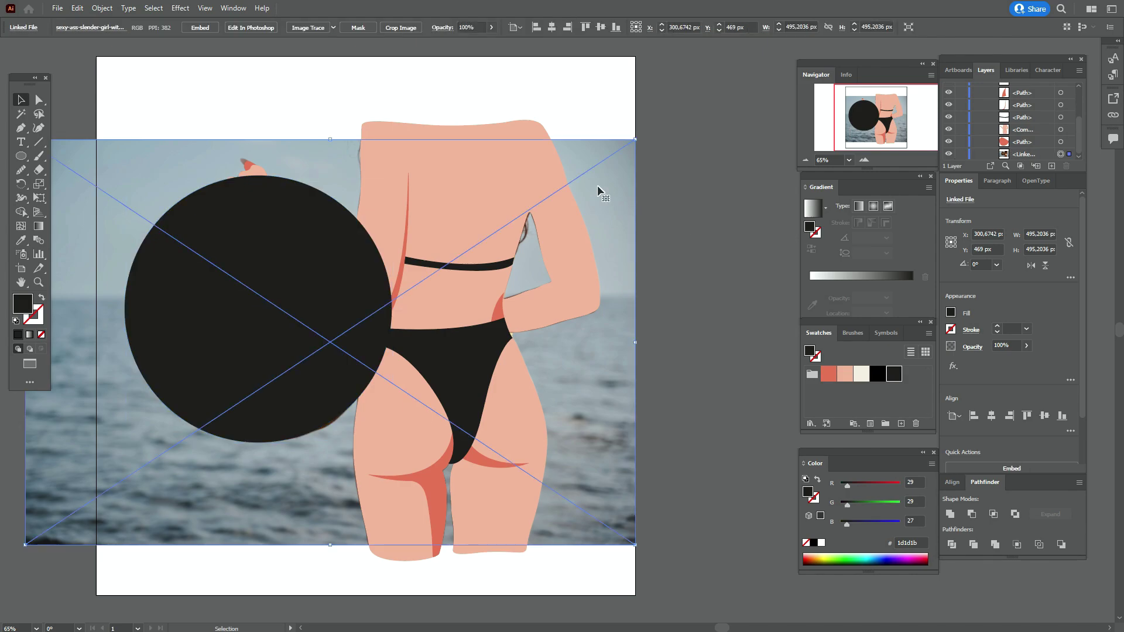
{"action": "key", "text": "Delete"}
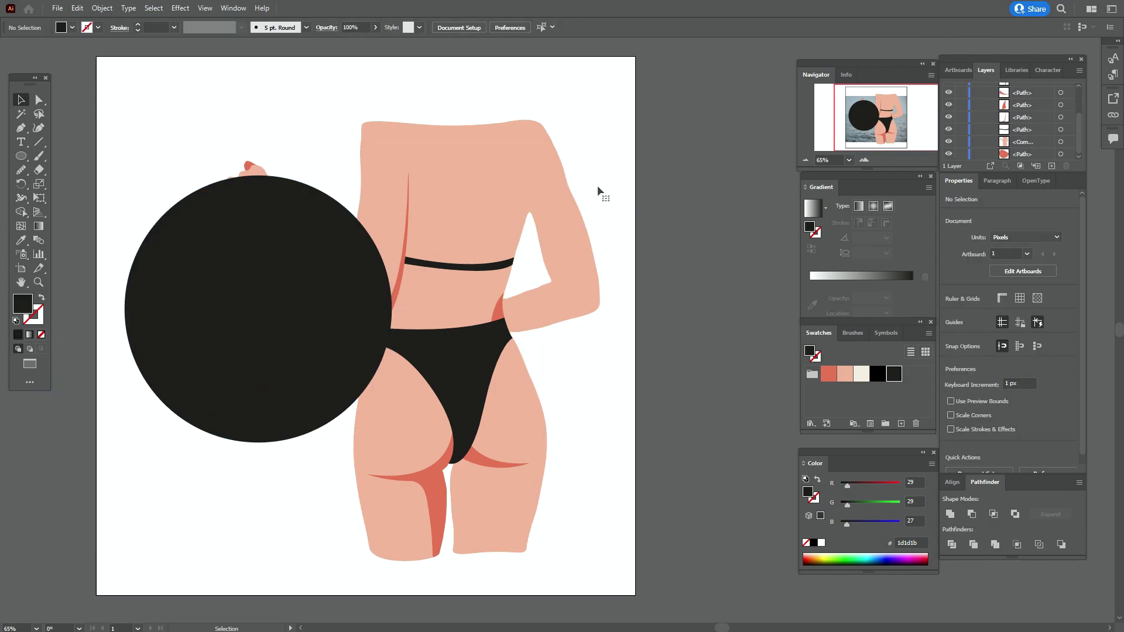
Send the black circle behind the figure and nudge it slightly down under the raised hand
{"action": "left_click", "coordinate": [246, 331]}
{"action": "right_click", "coordinate": [243, 328]}
{"action": "mouse_move", "coordinate": [295, 267]}
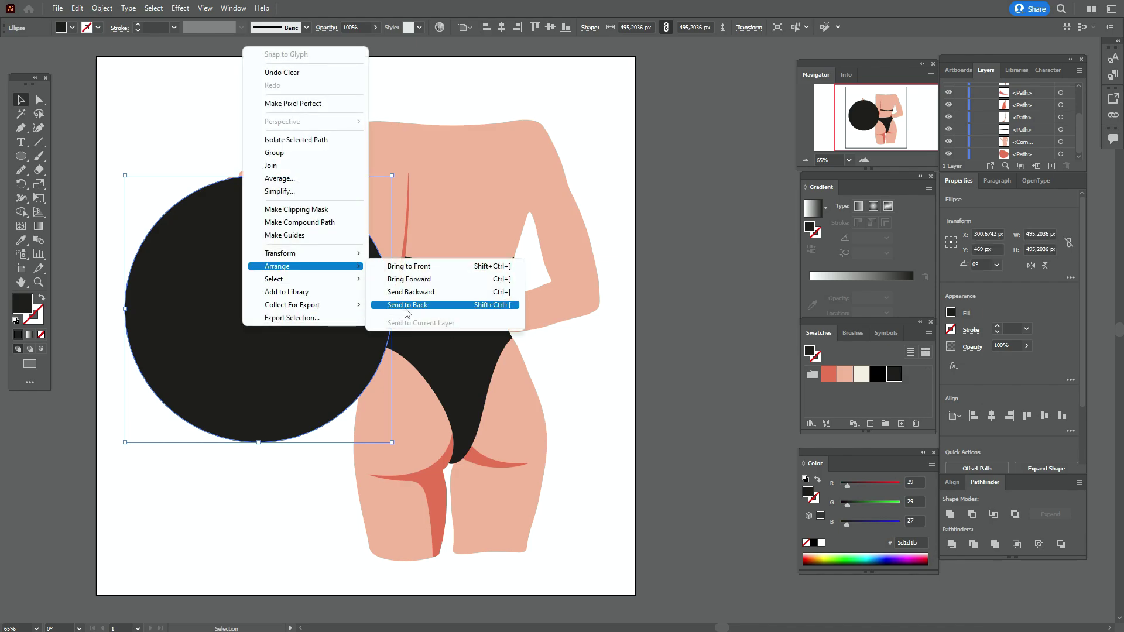
{"action": "left_click", "coordinate": [409, 304]}
{"action": "left_click", "coordinate": [690, 332]}
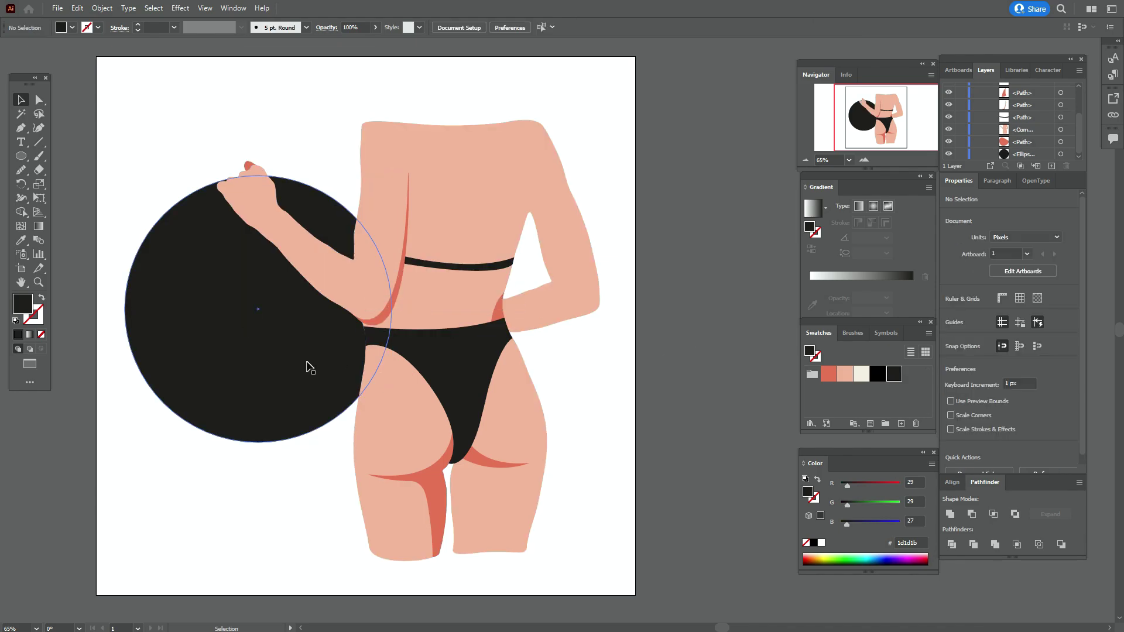
{"action": "left_click_drag", "start_coordinate": [296, 364], "coordinate": [296, 376]}
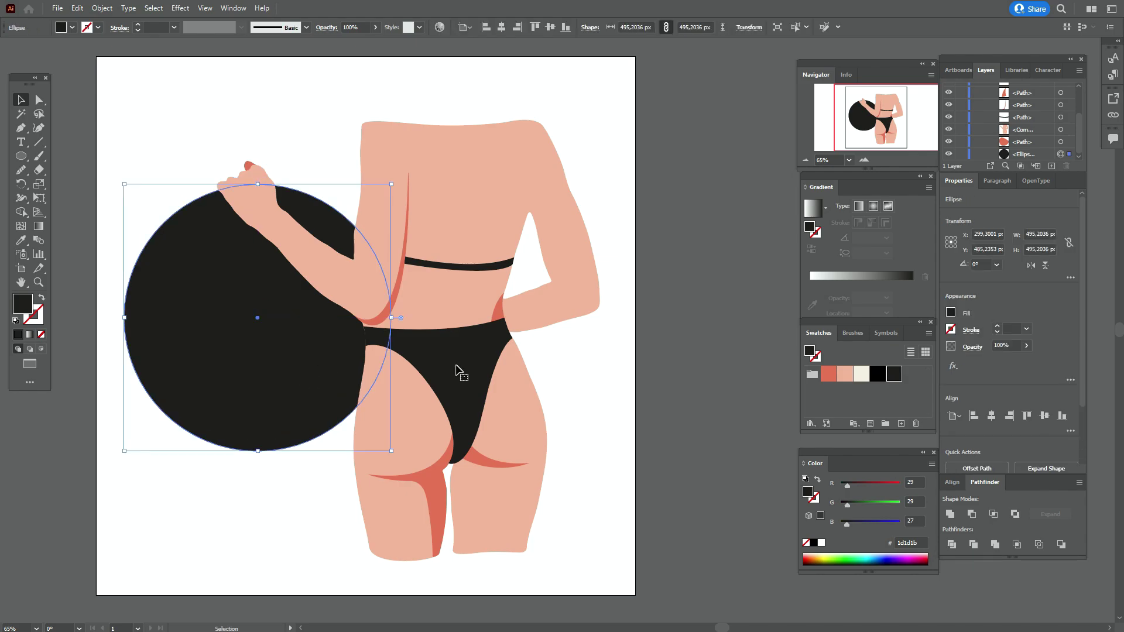
{"action": "left_click", "coordinate": [656, 362]}
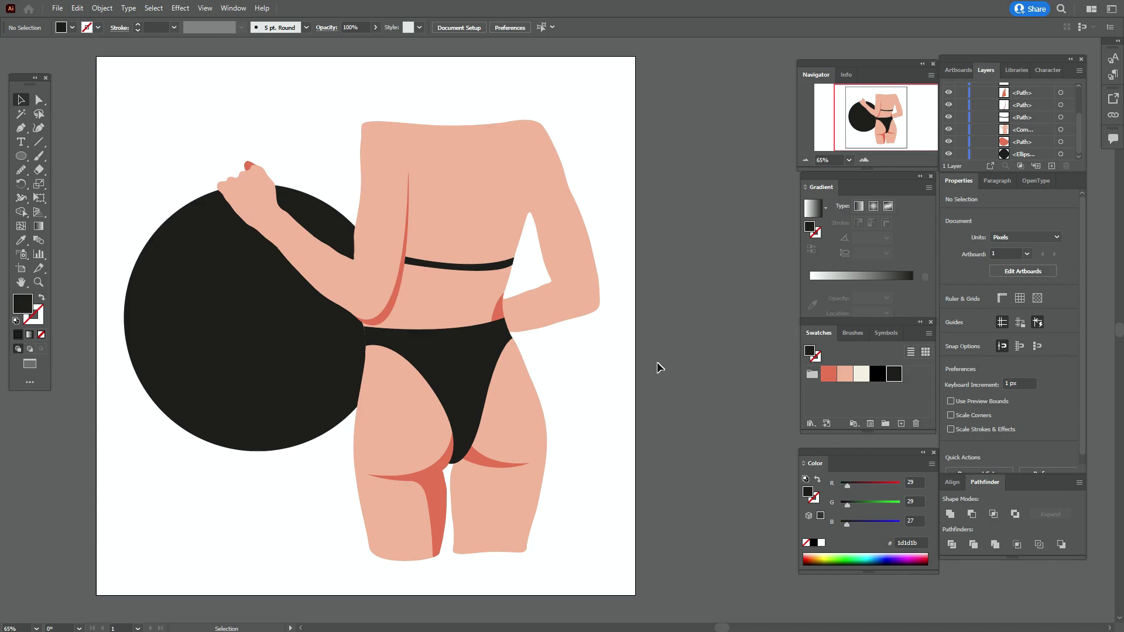
Add a copy of the black circle scaled to about 198 px, filled cream f7ebdf and centred on the hat
{"action": "left_click", "coordinate": [163, 344]}
{"action": "key", "text": "a"}
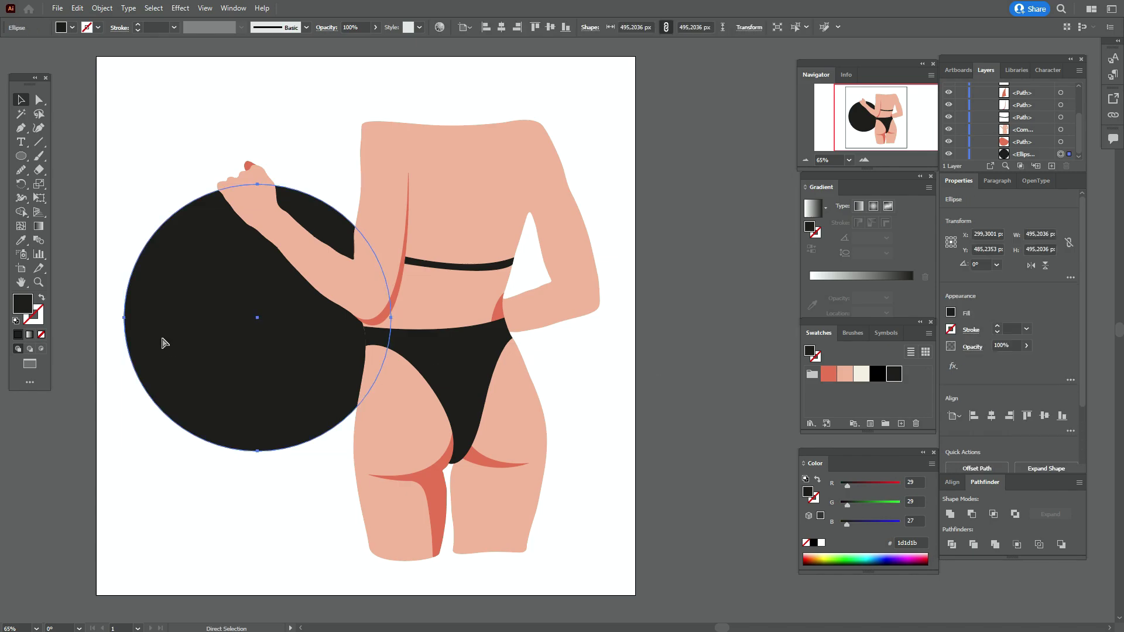
{"action": "key", "text": "v"}
{"action": "left_click_drag", "start_coordinate": [257, 184], "coordinate": [267, 346]}
{"action": "left_click_drag", "start_coordinate": [258, 397], "coordinate": [257, 317]}
{"action": "left_click", "coordinate": [861, 374]}
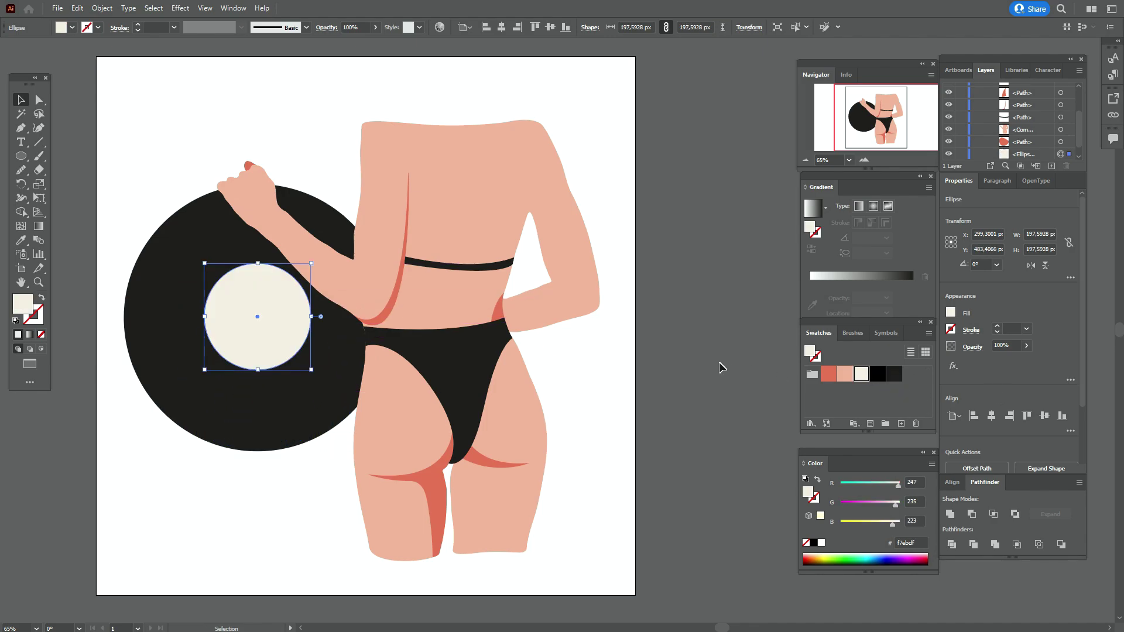
{"action": "left_click", "coordinate": [266, 427], "text": "shift"}
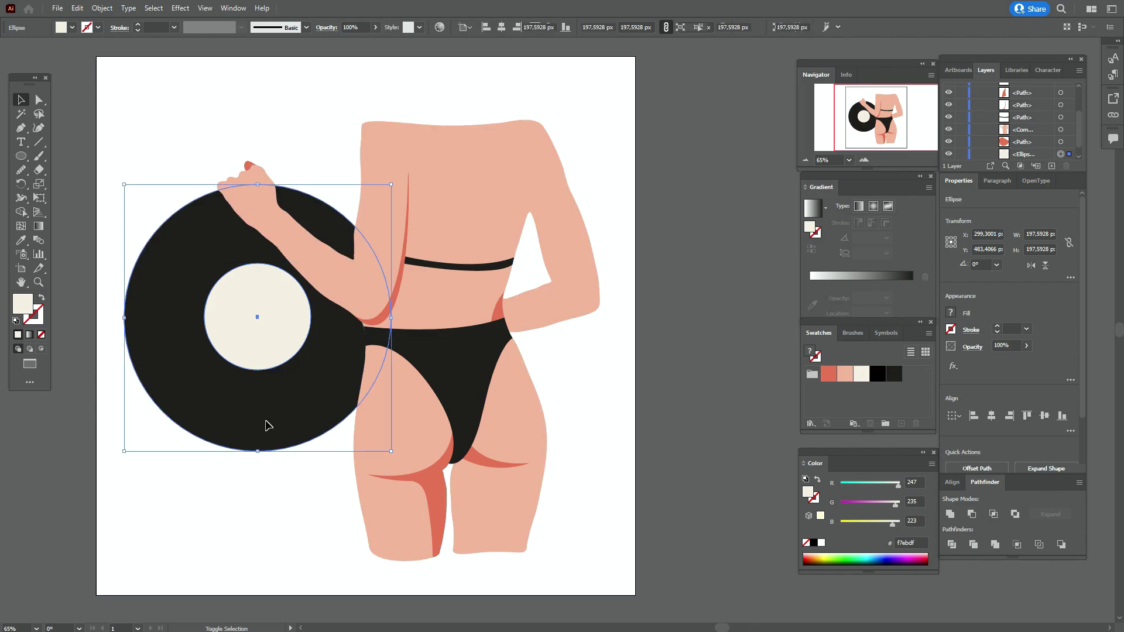
{"action": "left_click", "coordinate": [1044, 416]}
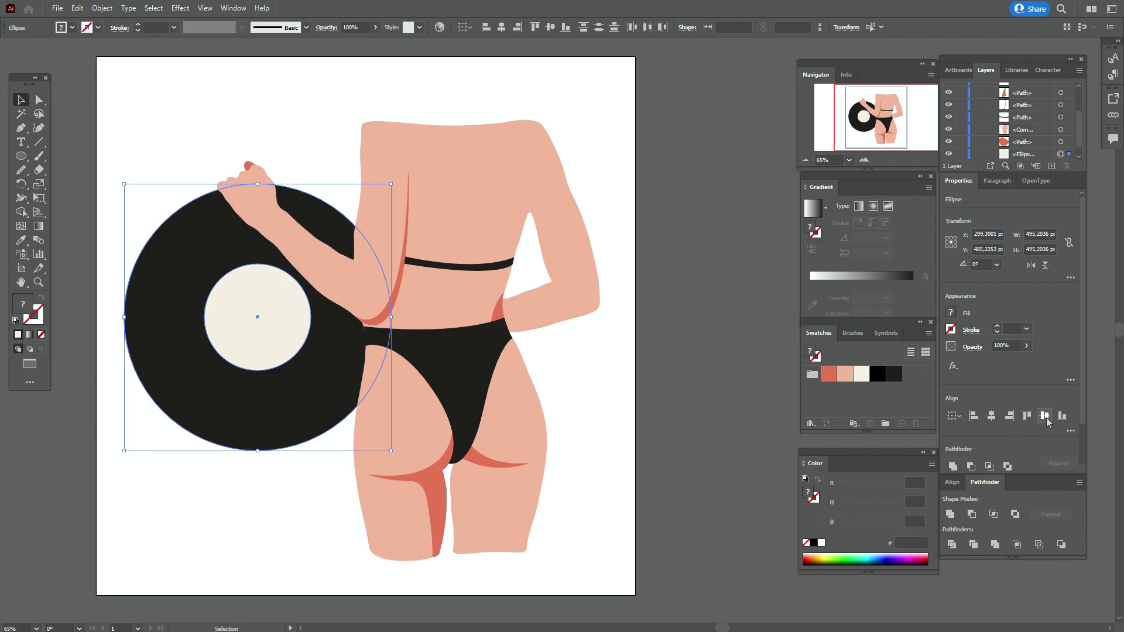
{"action": "left_click", "coordinate": [692, 356]}
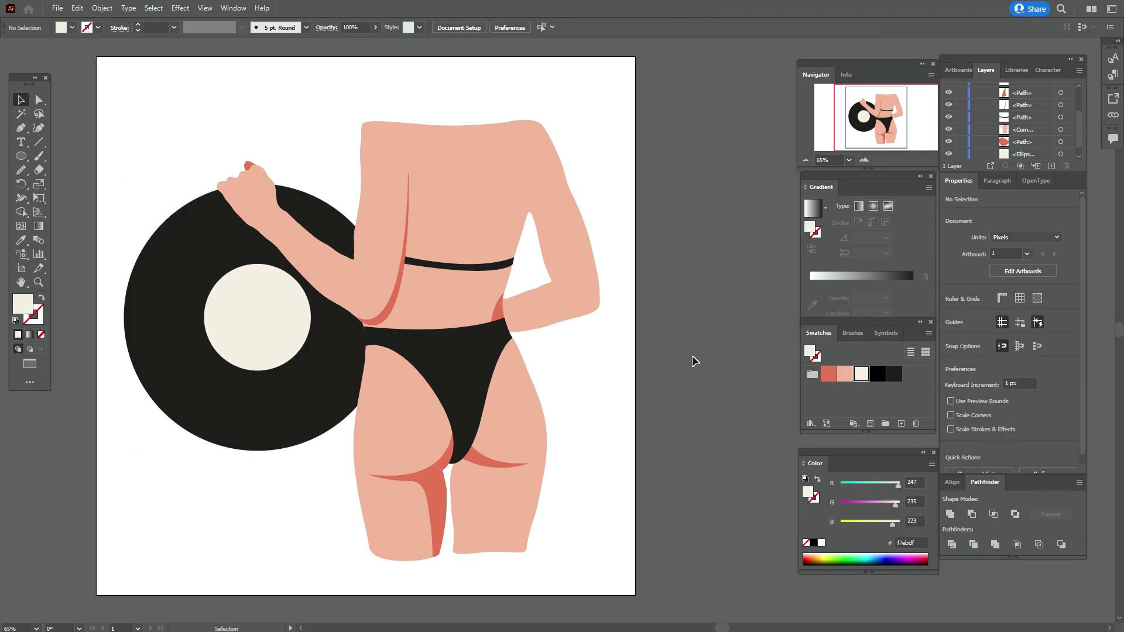
Put a black copy of the inner circle offset down-right behind it, keeping the cream circle in front
{"action": "left_click", "coordinate": [286, 354]}
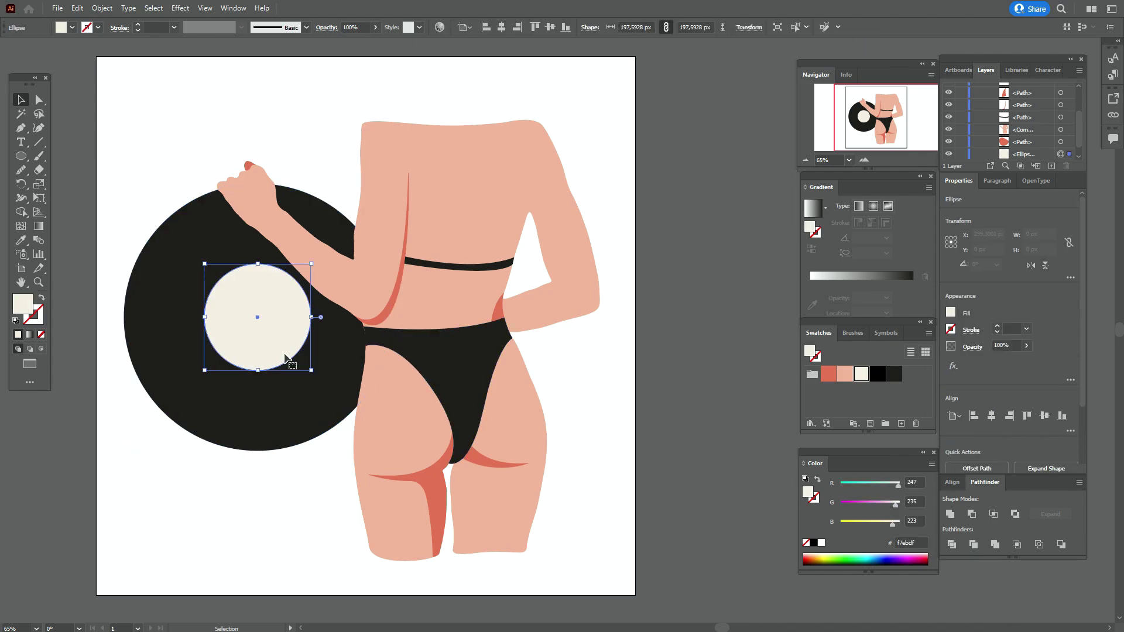
{"action": "right_click", "coordinate": [285, 355]}
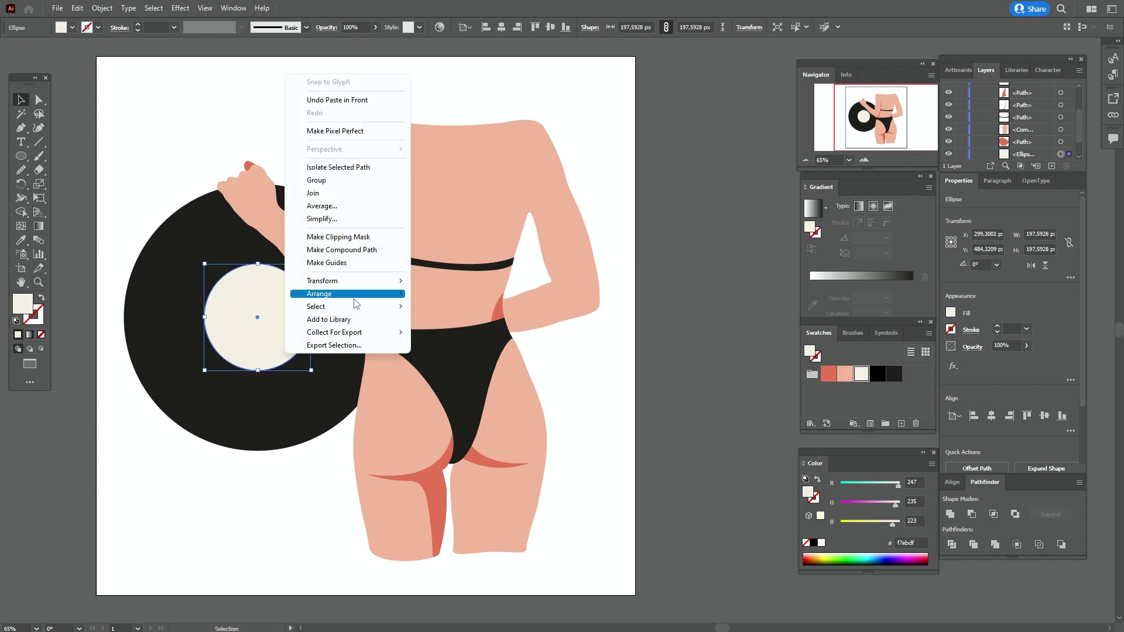
{"action": "mouse_move", "coordinate": [375, 294]}
{"action": "left_click", "coordinate": [462, 320]}
{"action": "left_click_drag", "start_coordinate": [291, 327], "coordinate": [292, 336]}
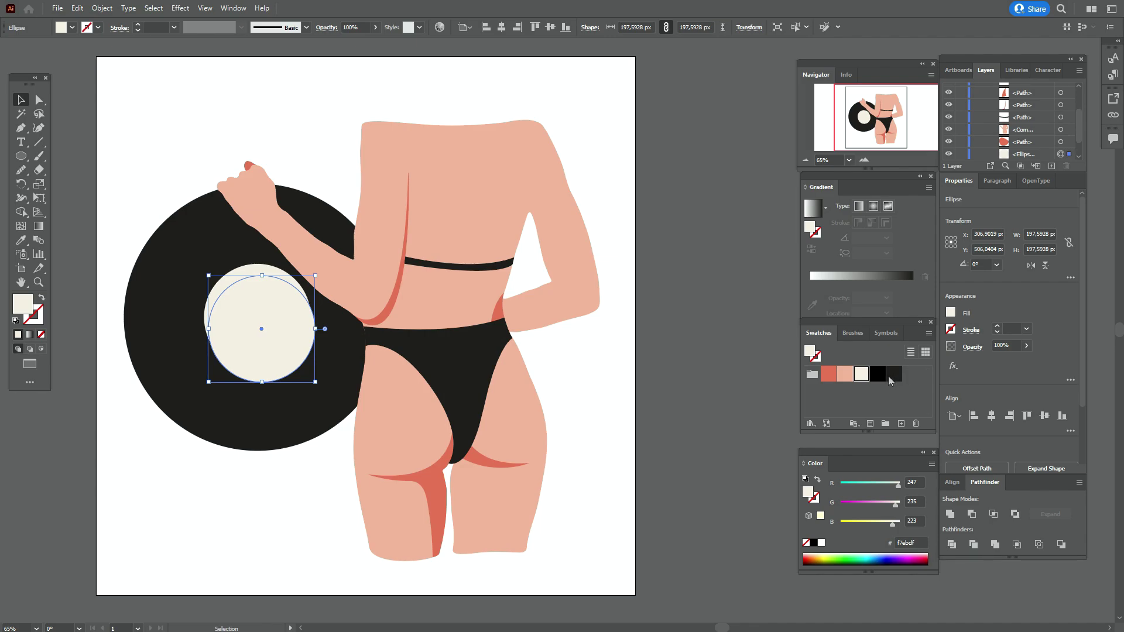
{"action": "left_click", "coordinate": [880, 376]}
{"action": "left_click", "coordinate": [247, 275]}
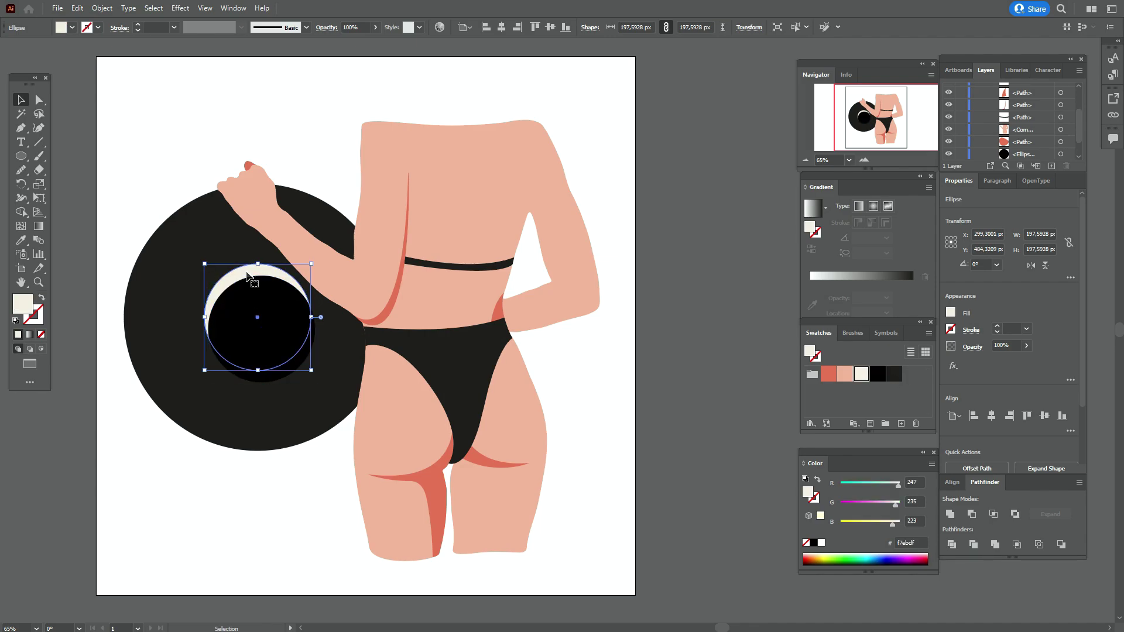
{"action": "right_click", "coordinate": [247, 275]}
{"action": "mouse_move", "coordinate": [327, 490]}
{"action": "left_click", "coordinate": [410, 492]}
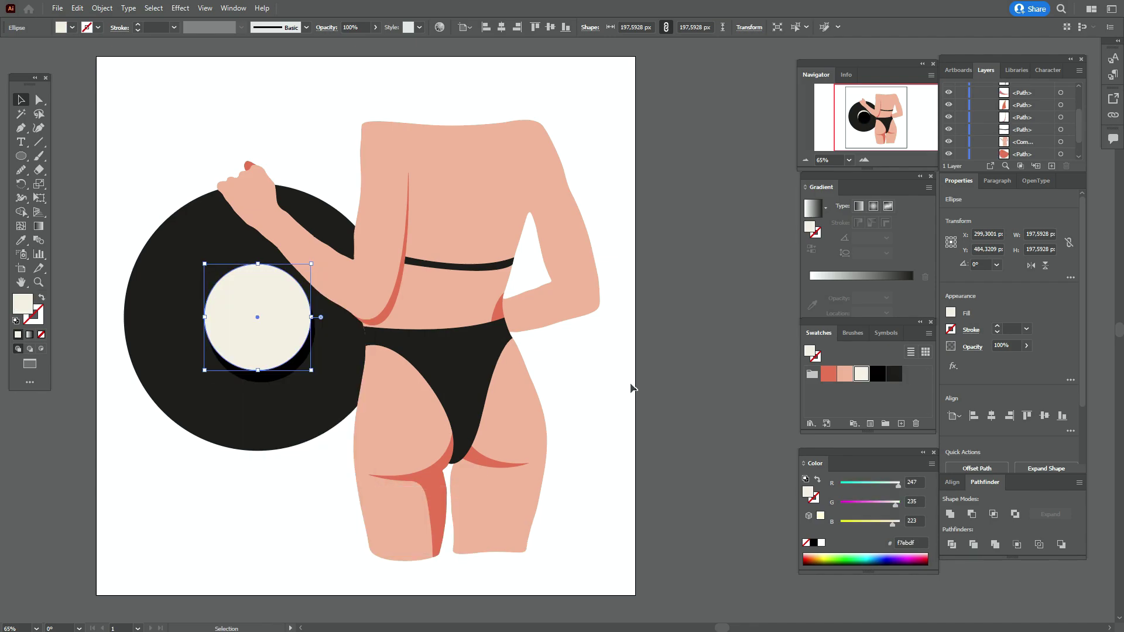
{"action": "left_click", "coordinate": [699, 369]}
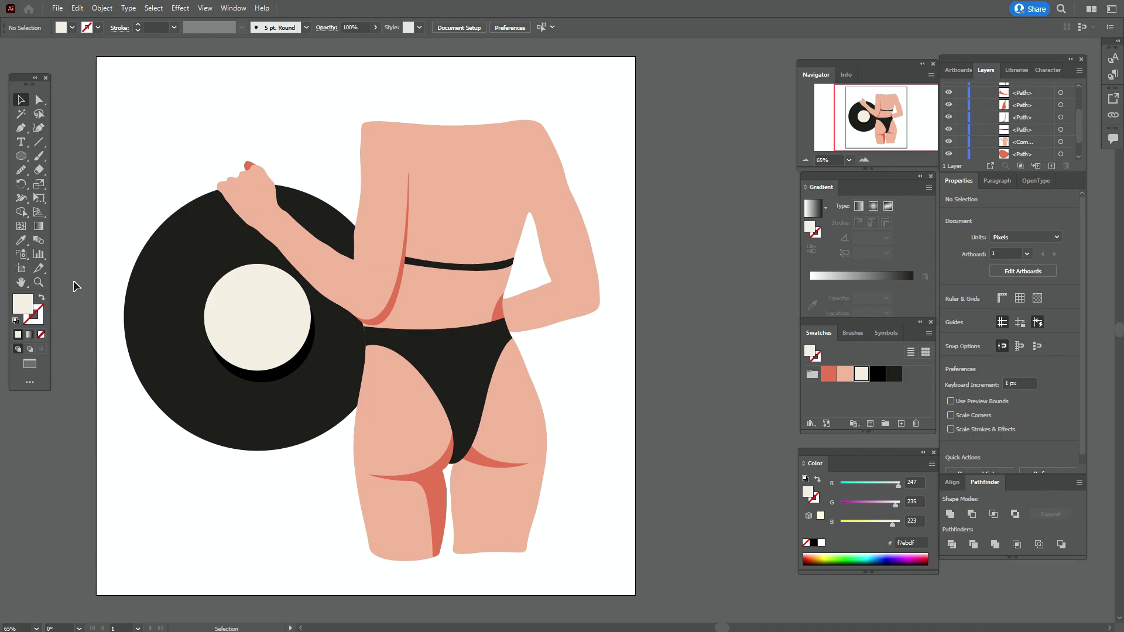
Draw a 1000 × 1000 px cream f7ebdf rectangle over the artboard and send it to the back
{"action": "left_click_drag", "start_coordinate": [21, 155], "coordinate": [68, 153]}
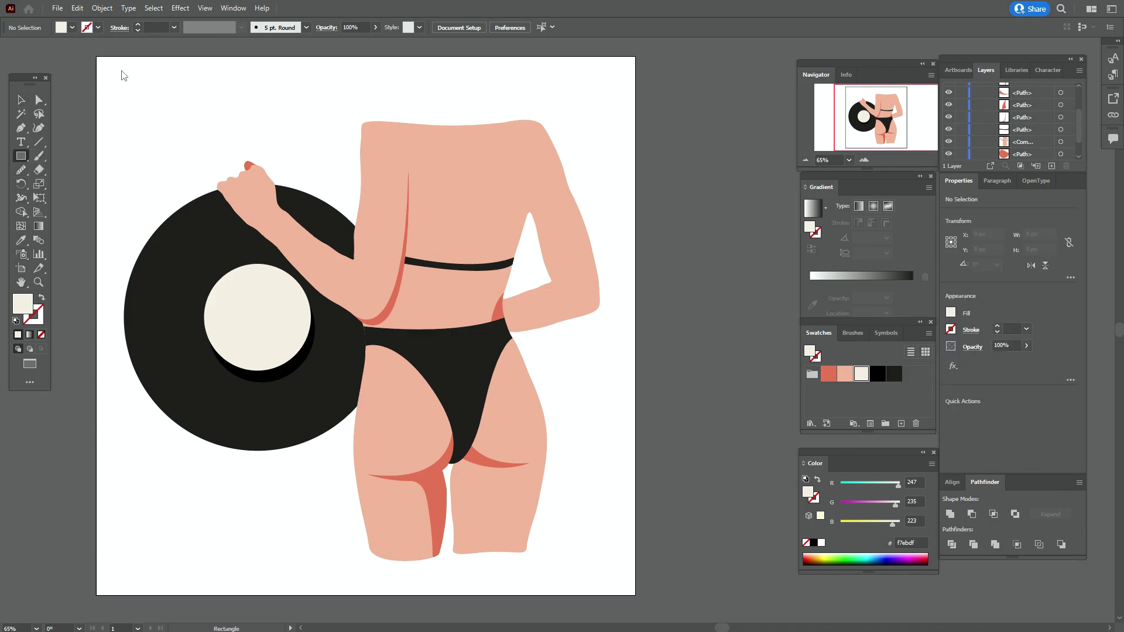
{"action": "left_click_drag", "start_coordinate": [96, 54], "coordinate": [635, 594]}
{"action": "key", "text": "v"}
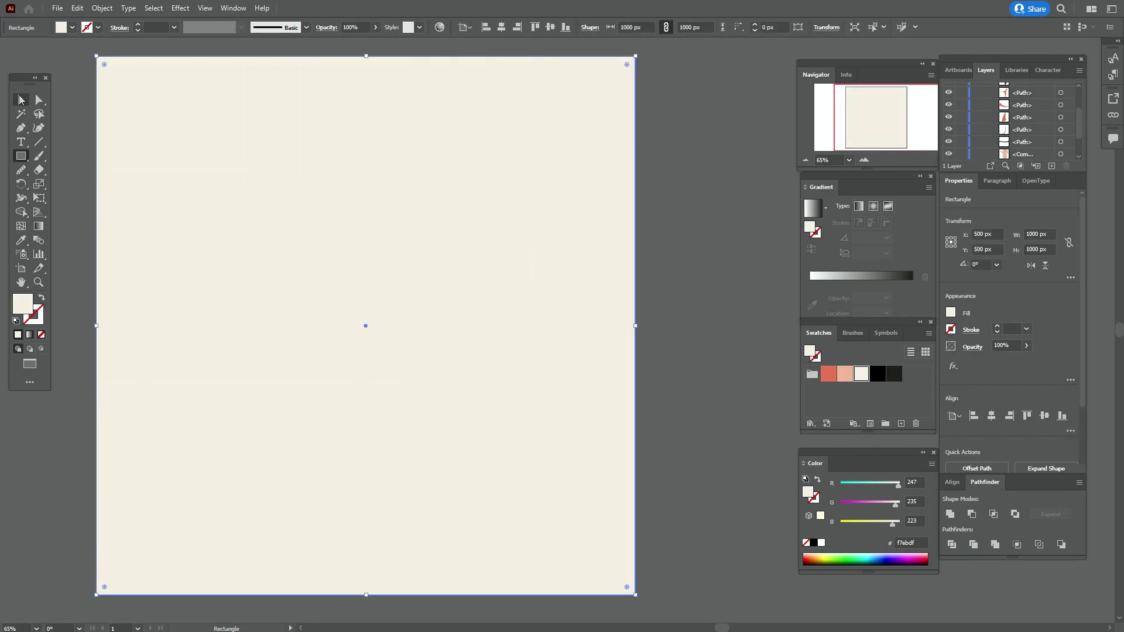
{"action": "right_click", "coordinate": [477, 231]}
{"action": "mouse_move", "coordinate": [588, 448]}
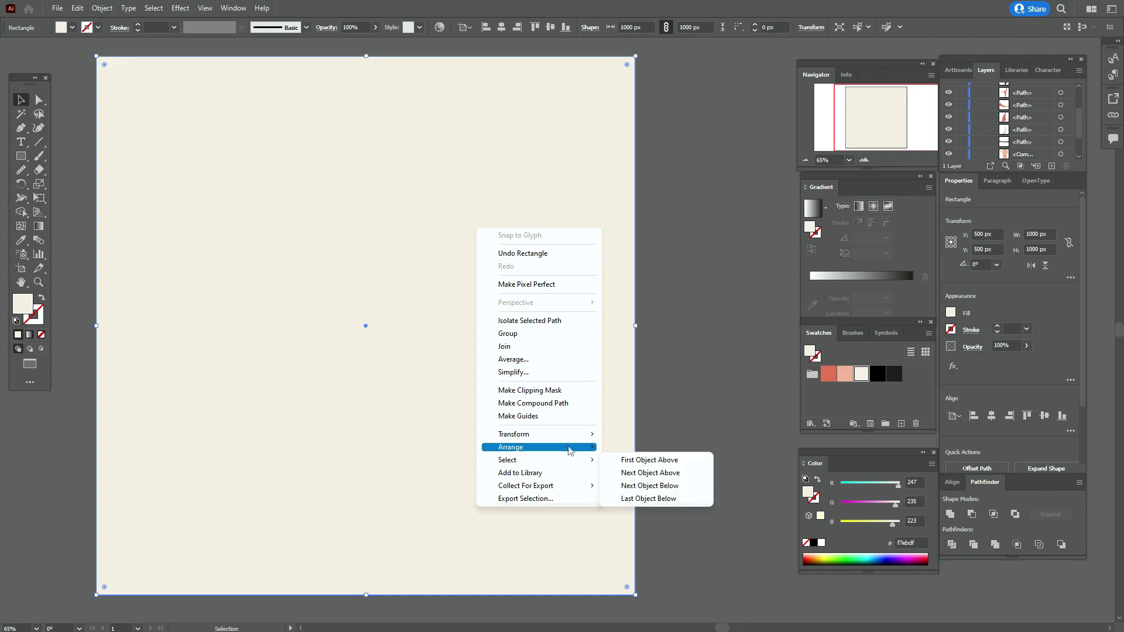
{"action": "left_click", "coordinate": [667, 487]}
{"action": "left_click", "coordinate": [722, 447]}
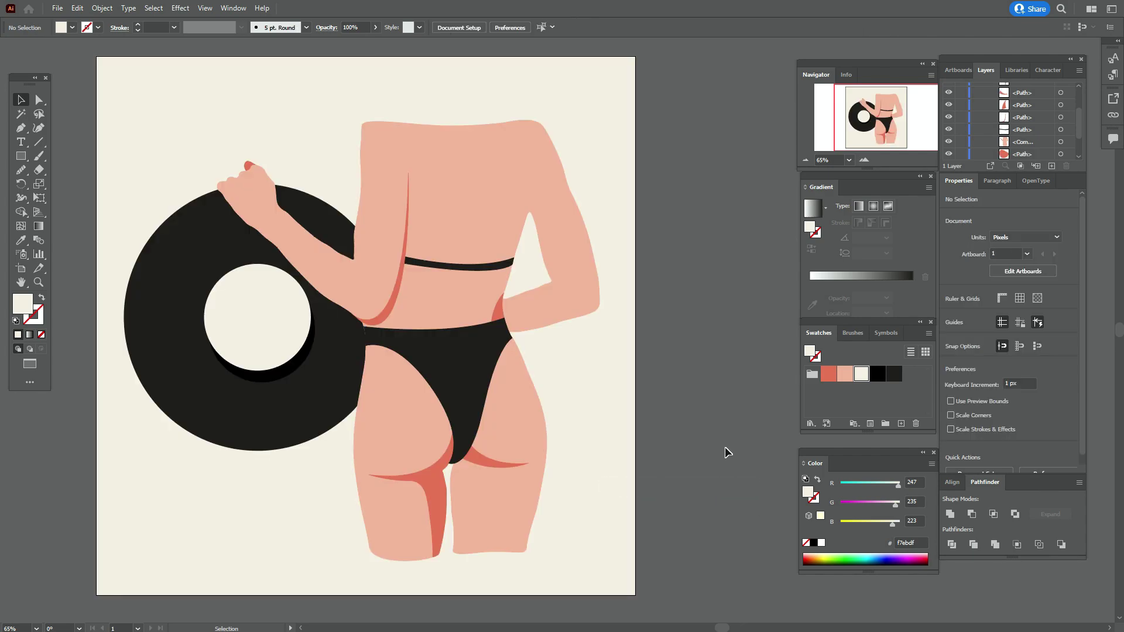
{"action": "key", "text": "ctrl+a"}
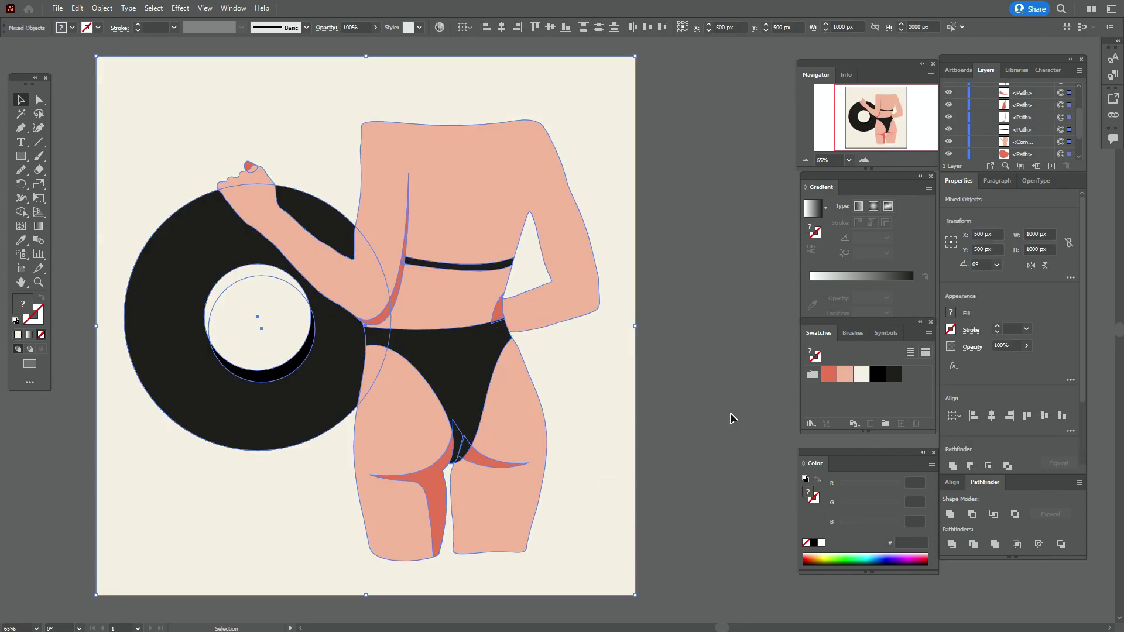
Group the figure and hat, leaving the background rectangle out
{"action": "left_click", "coordinate": [607, 385], "text": "shift"}
{"action": "right_click", "coordinate": [492, 311]}
{"action": "left_click", "coordinate": [549, 401]}
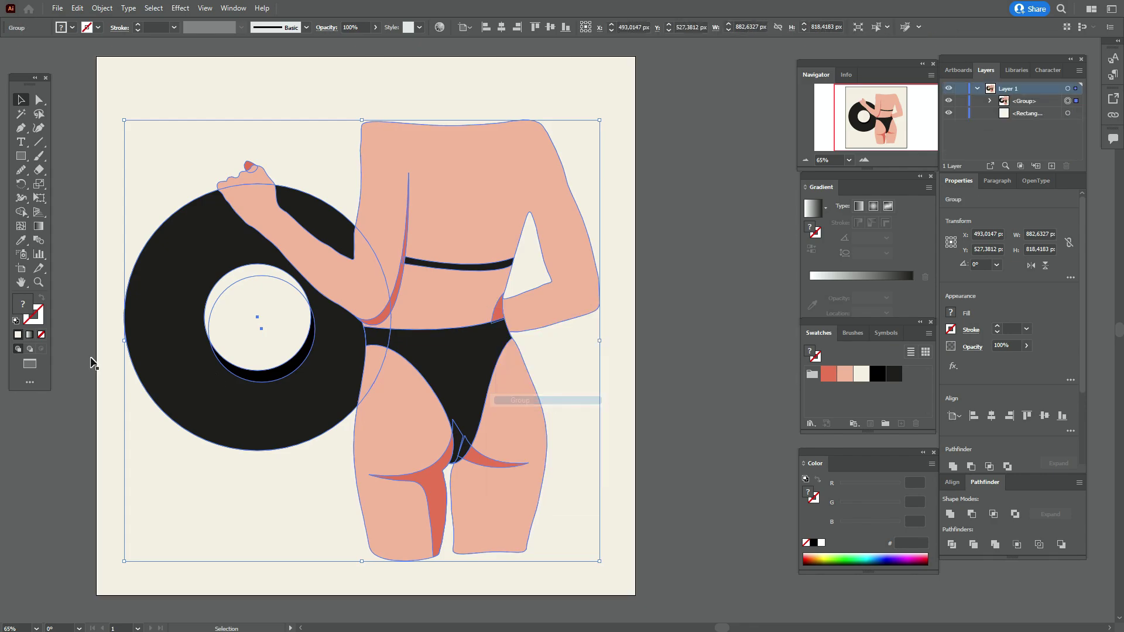
Scale the group to about 1140 × 1057 px so it extends past the artboard edges
{"action": "left_click_drag", "start_coordinate": [124, 340], "coordinate": [87, 353]}
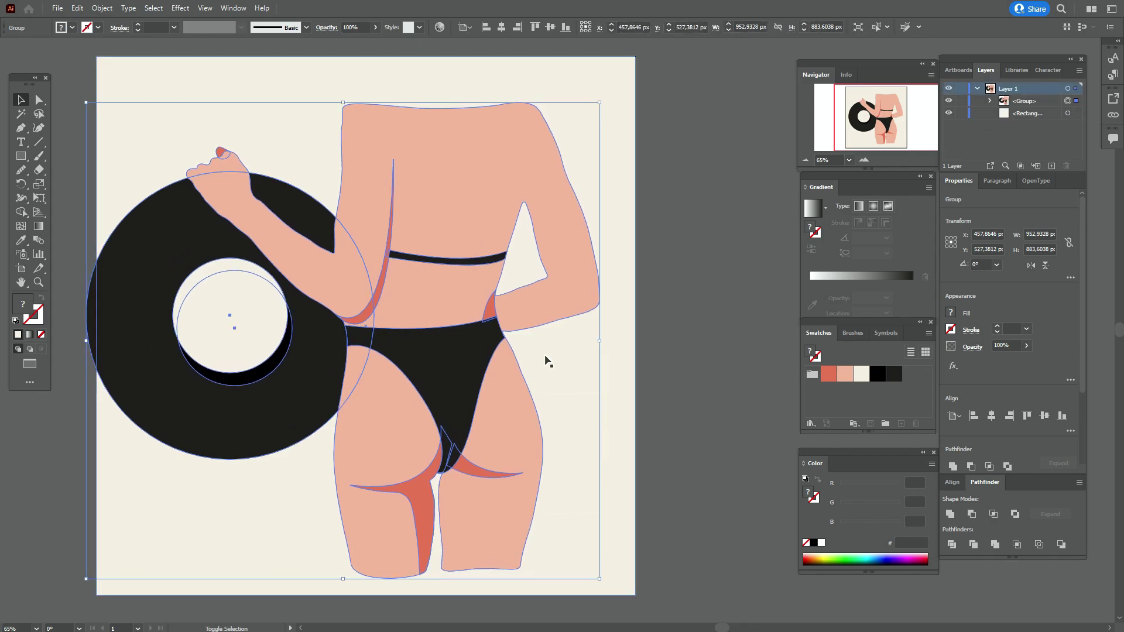
{"action": "left_click_drag", "start_coordinate": [599, 346], "coordinate": [685, 375]}
{"action": "left_click_drag", "start_coordinate": [508, 384], "coordinate": [494, 368]}
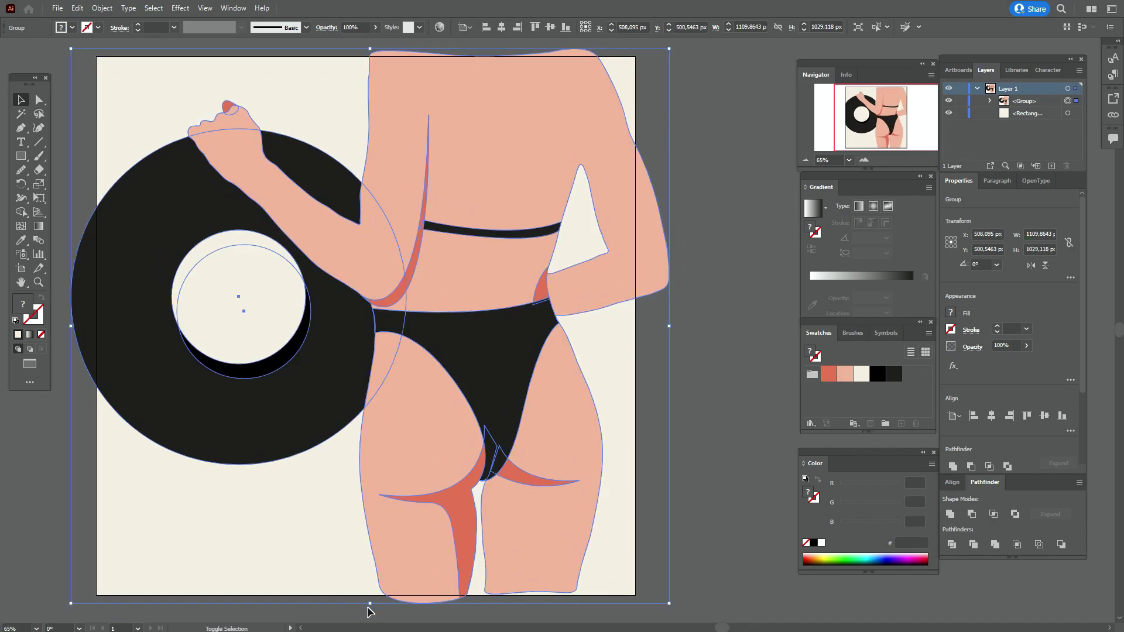
{"action": "left_click_drag", "start_coordinate": [370, 604], "coordinate": [370, 615]}
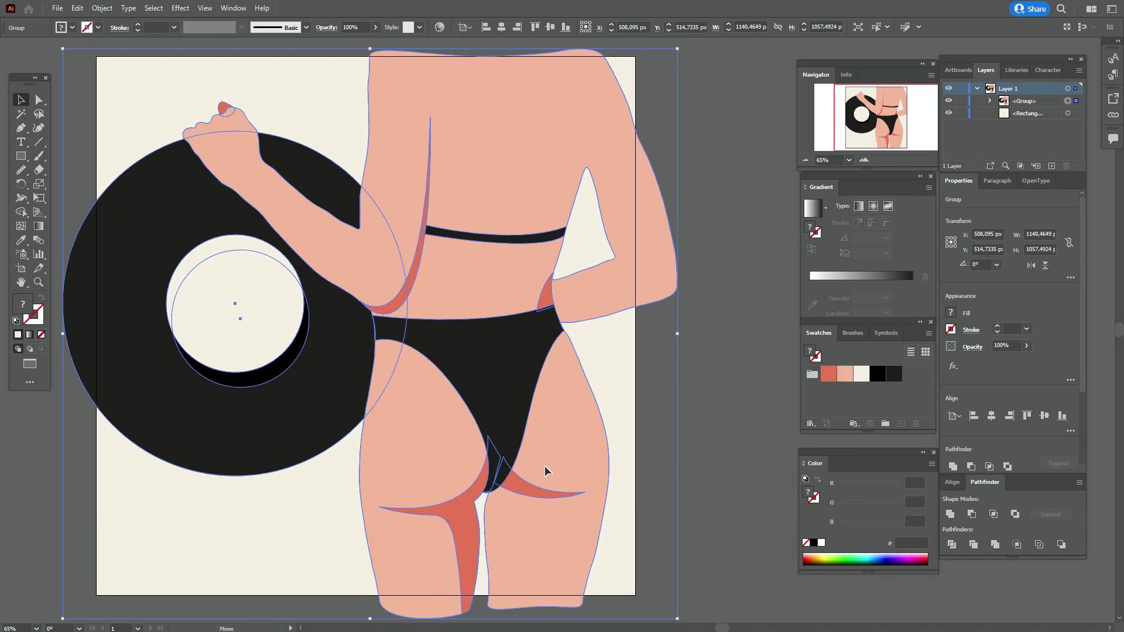
{"action": "left_click_drag", "start_coordinate": [544, 466], "coordinate": [545, 465]}
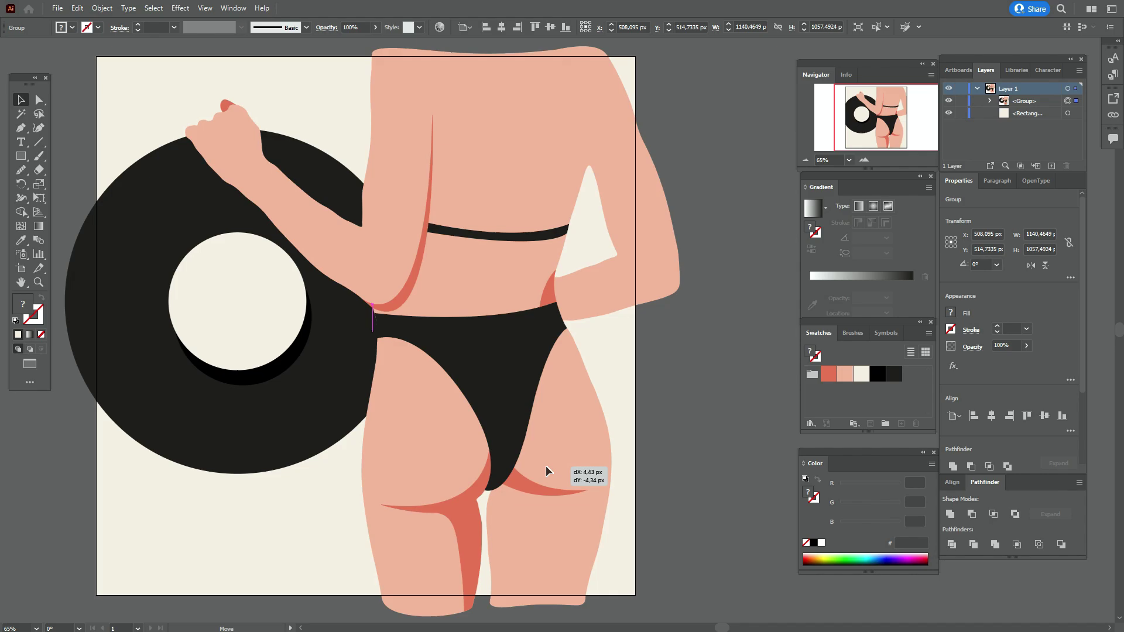
{"action": "left_click_drag", "start_coordinate": [545, 465], "coordinate": [545, 466]}
{"action": "left_click", "coordinate": [755, 378]}
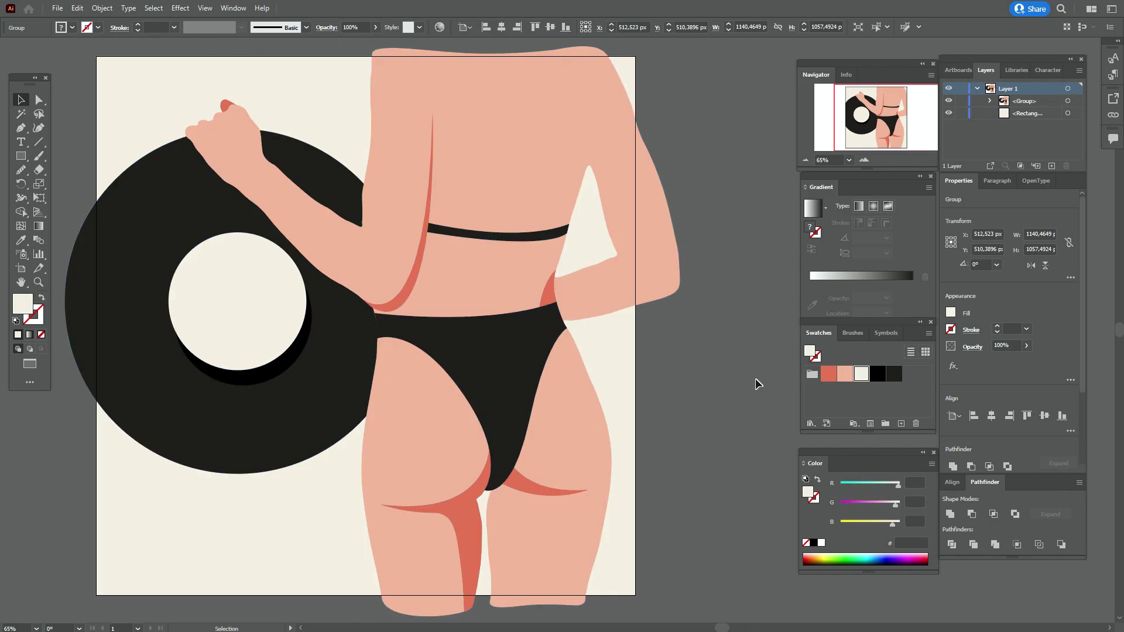
Bring a copy of the 1000 × 1000 px background rectangle to front and make a clipping mask over all artwork
{"action": "left_click", "coordinate": [624, 346]}
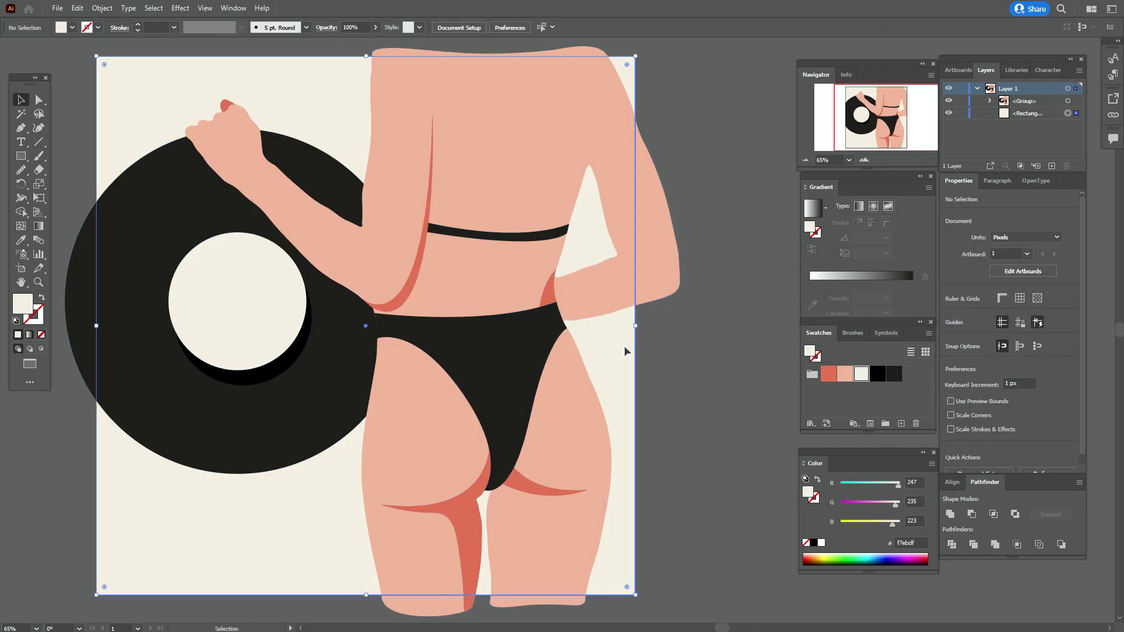
{"action": "right_click", "coordinate": [625, 351]}
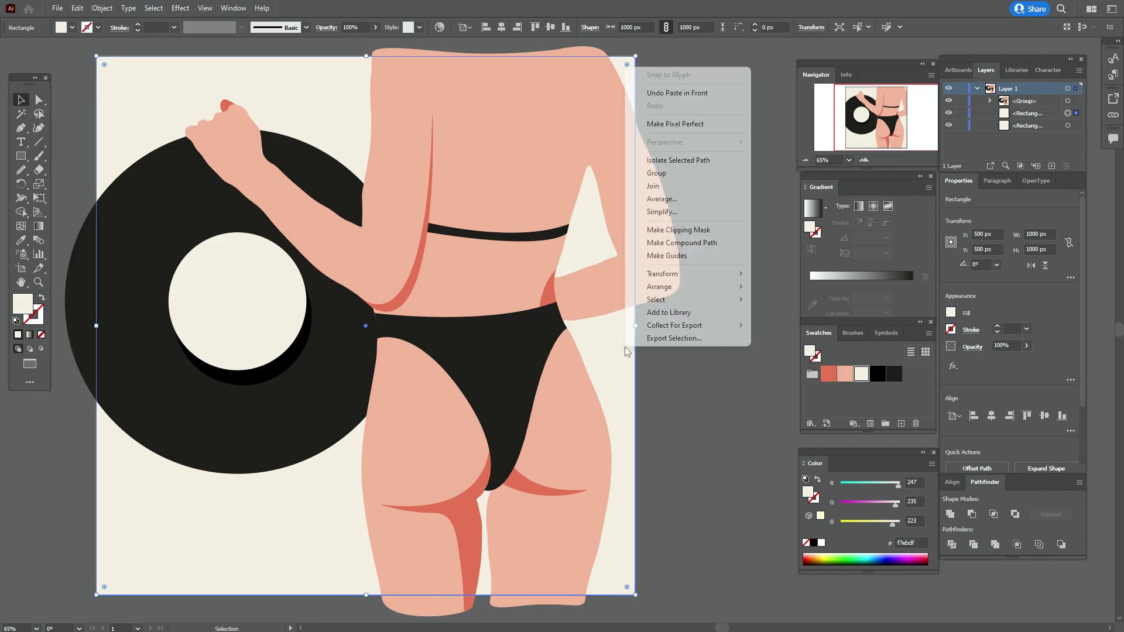
{"action": "mouse_move", "coordinate": [711, 288]}
{"action": "left_click", "coordinate": [795, 287]}
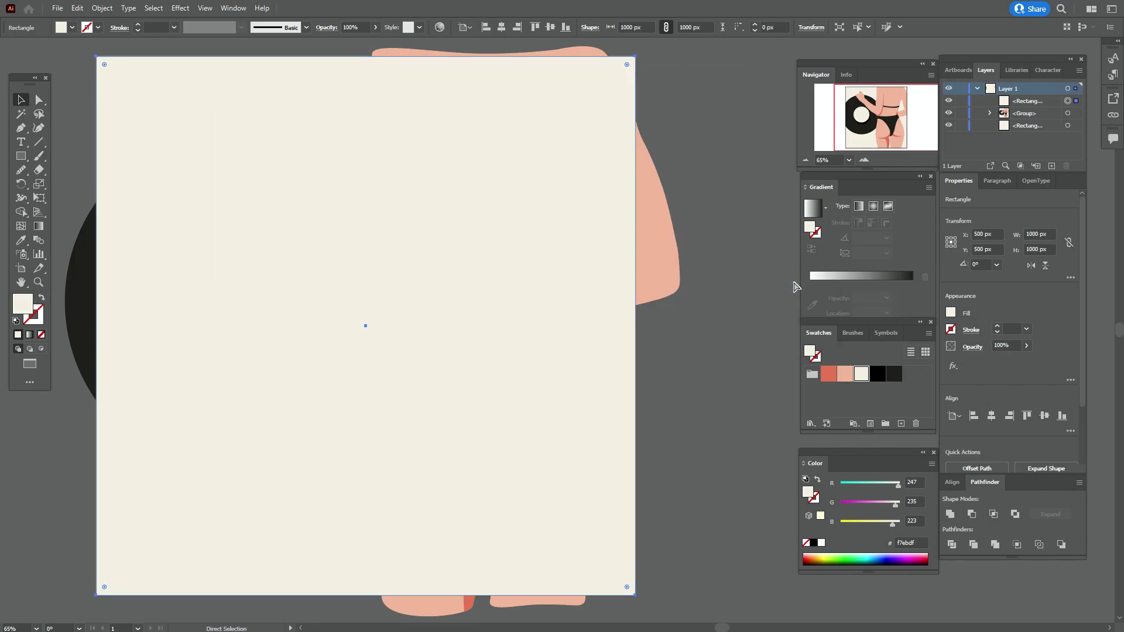
{"action": "key", "text": "ctrl+a"}
{"action": "right_click", "coordinate": [479, 270]}
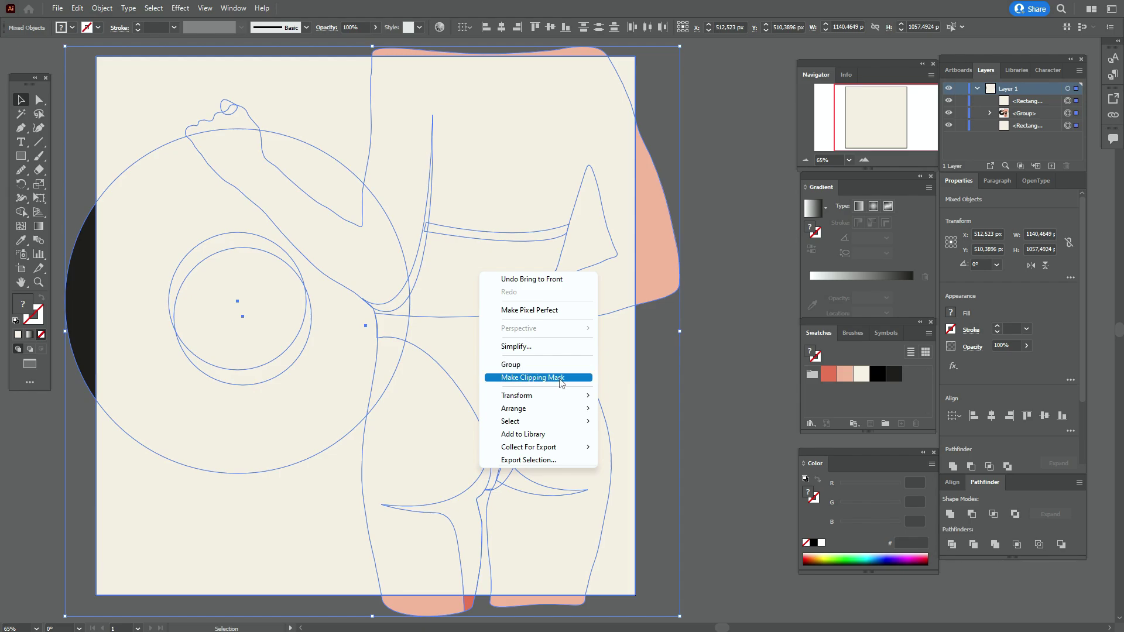
{"action": "left_click", "coordinate": [560, 379]}
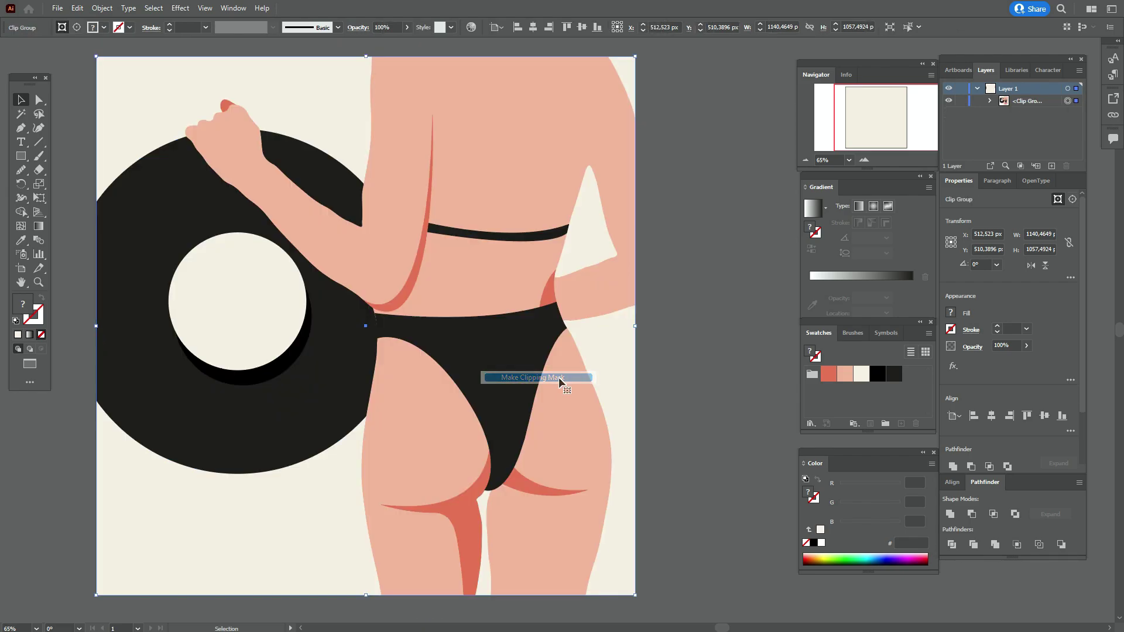
{"action": "left_click", "coordinate": [671, 384]}
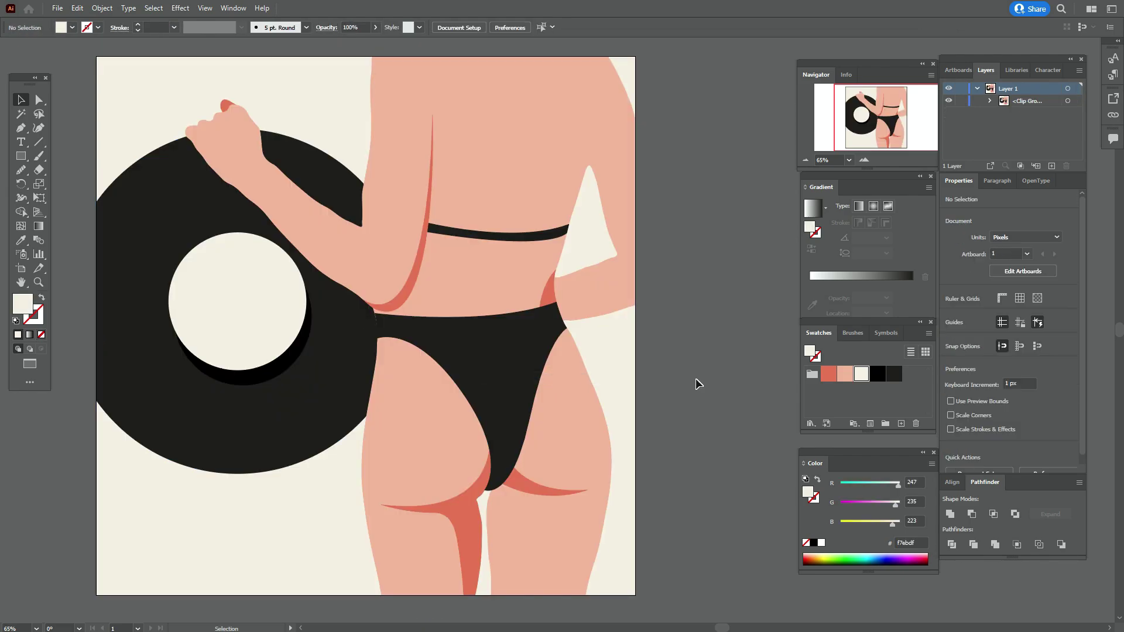